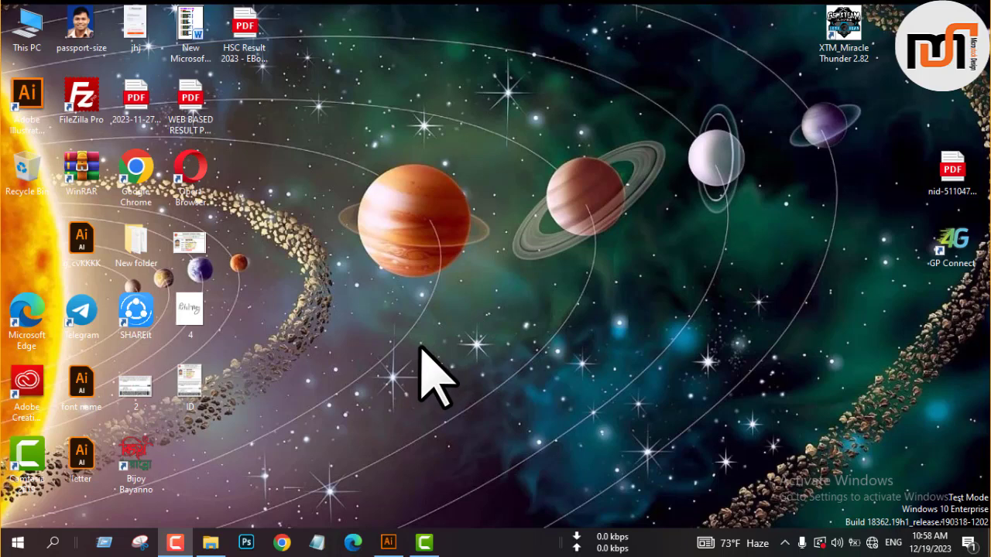
# Switch to Illustrator, duplicate the dark background square beside the post-design reference image, and align it vertically with that image.
pyautogui.click(394, 545)
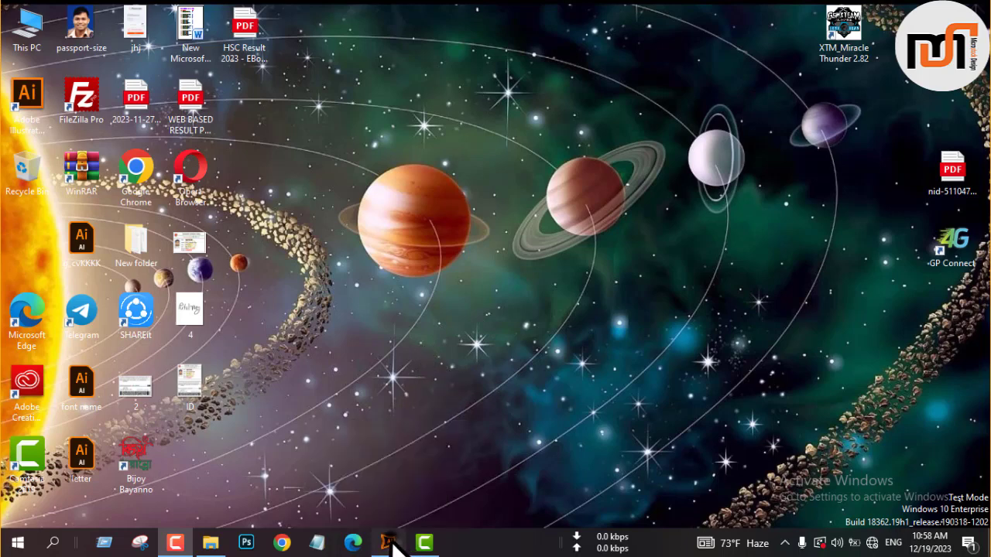
pyautogui.click(202, 300)
pyautogui.moveTo(198, 292); pyautogui.dragTo(438, 293)
pyautogui.click(663, 34)
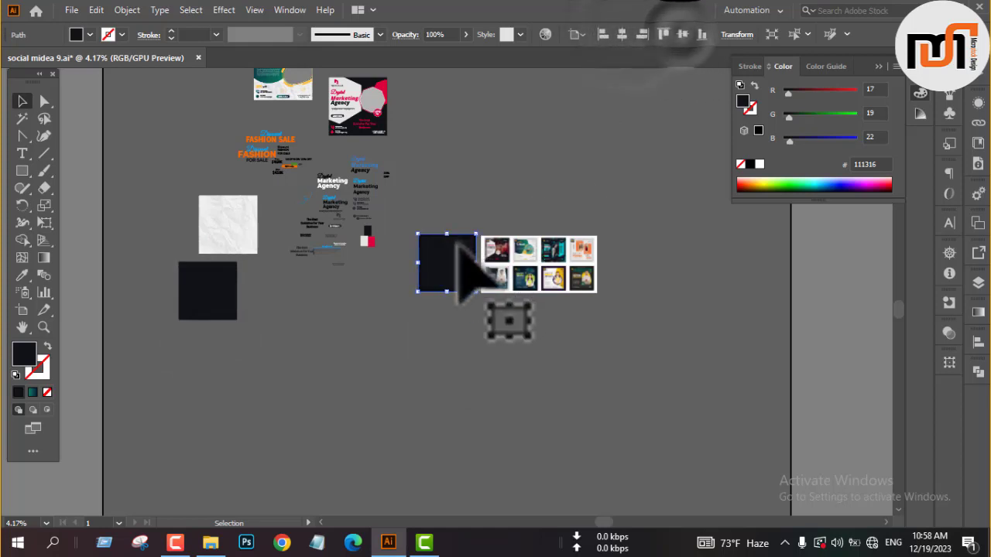
# Draw an upright rectangle on the dark square's right half and fill it with the sampled crimson swatch colour dd0239.
pyautogui.hotkey('ctrl', 'shift', 'a')
pyautogui.scroll(4, 468, 254)
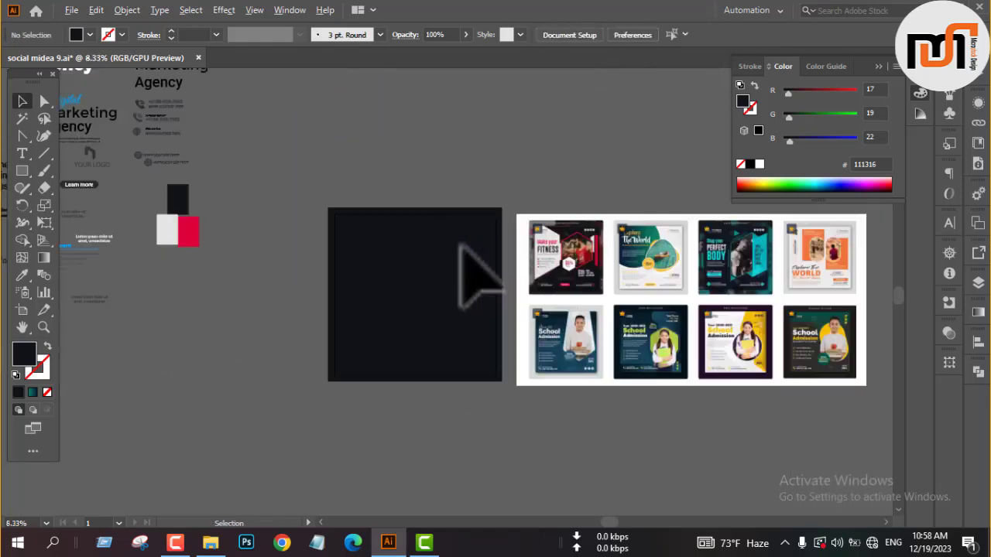
pyautogui.press('m')
pyautogui.moveTo(392, 251); pyautogui.dragTo(460, 356)
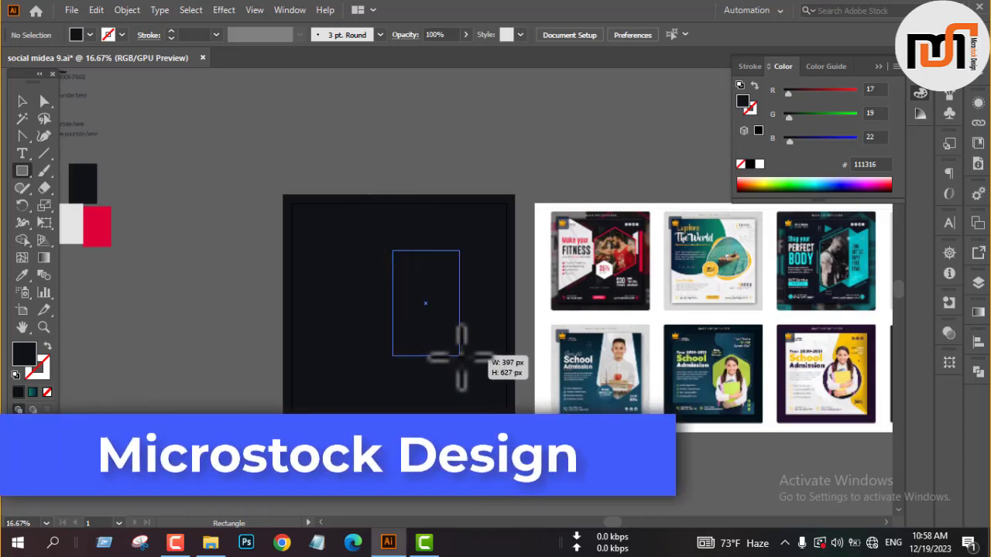
pyautogui.click(107, 236)
pyautogui.press('v')
pyautogui.click(203, 178)
# Place a copy of the white "Digital Marketing Agency" headline on the dark square and bring it to the front.
pyautogui.press('space')
pyautogui.moveTo(175, 205); pyautogui.dragTo(361, 253)
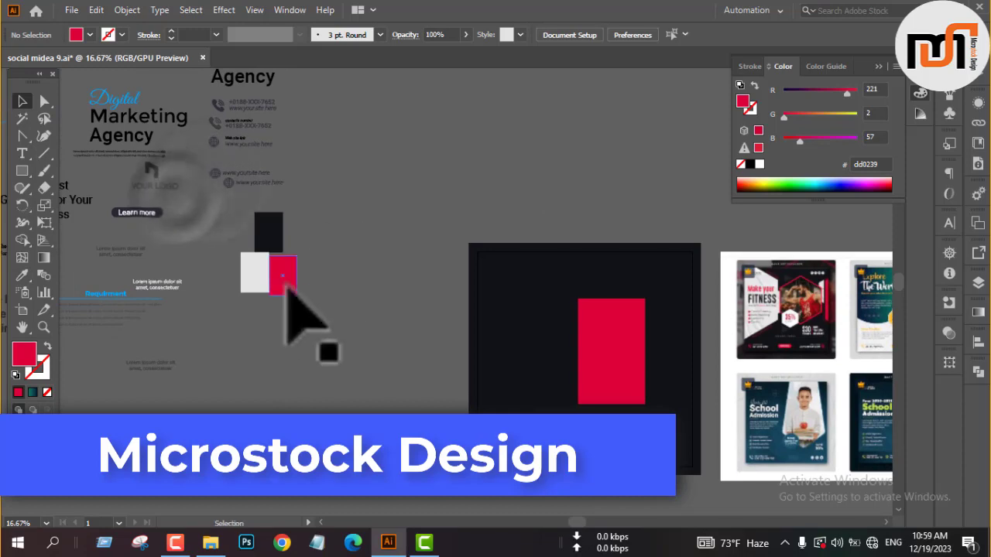
pyautogui.scroll(-1, 287, 310)
pyautogui.scroll(1, 173, 150)
pyautogui.click(159, 127)
pyautogui.moveTo(158, 125); pyautogui.dragTo(471, 365)
pyautogui.rightClick(356, 341)
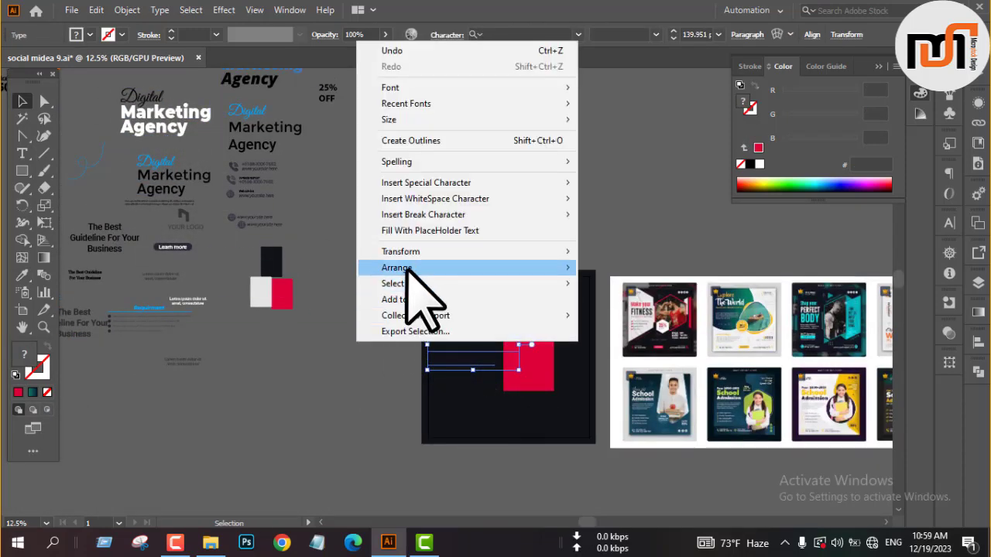
pyautogui.moveTo(410, 266)
pyautogui.click(624, 271)
pyautogui.click(410, 255)
pyautogui.scroll(3, 476, 354)
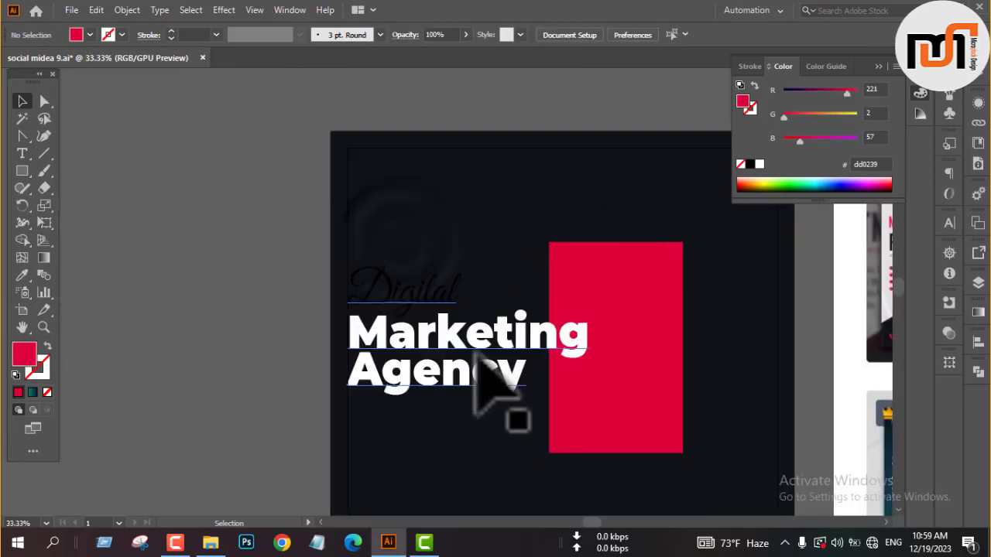
# Scale the headline down to about 133.8 pt and align its left edge with the square's inner margin.
pyautogui.click(475, 342)
pyautogui.moveTo(626, 348); pyautogui.dragTo(649, 319)
pyautogui.click(472, 317)
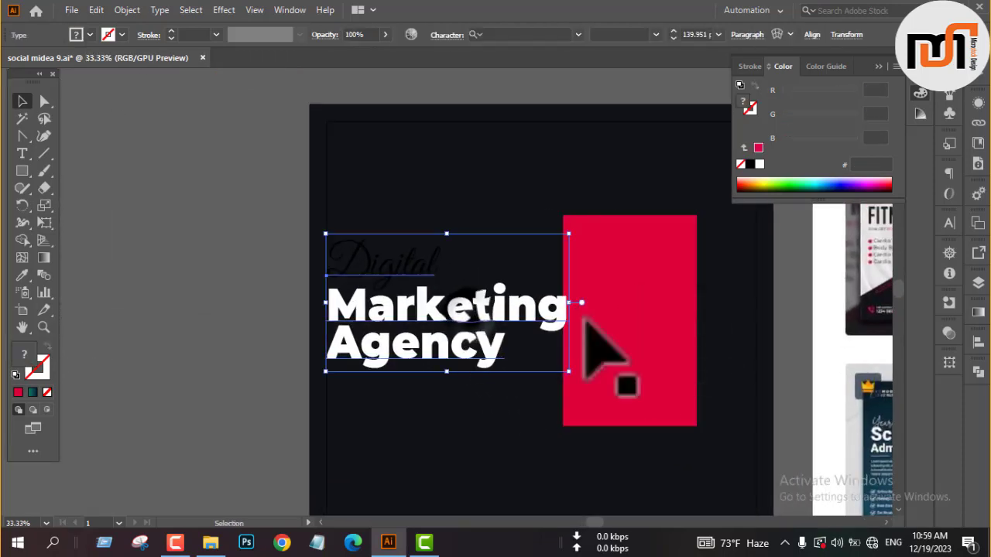
pyautogui.moveTo(569, 303); pyautogui.dragTo(563, 303)
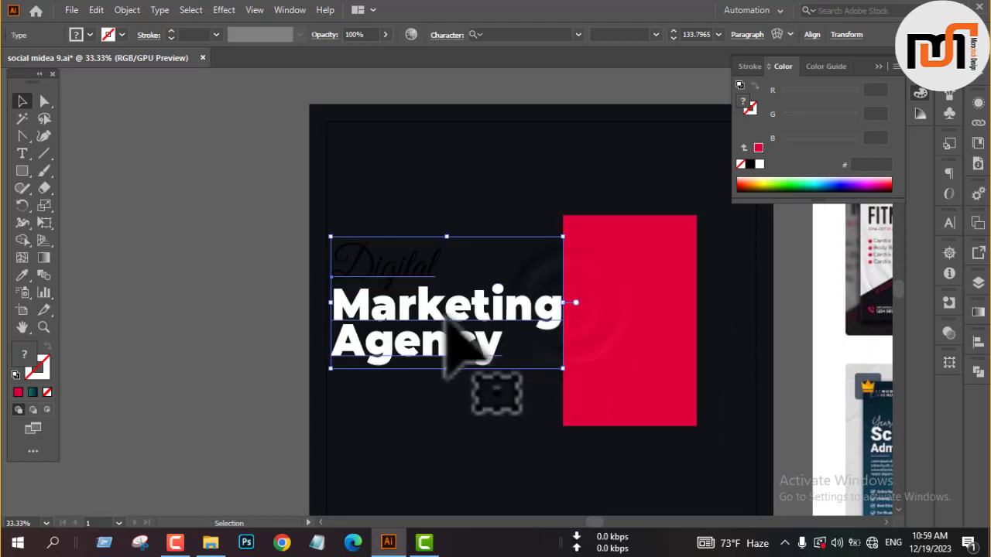
pyautogui.moveTo(443, 318); pyautogui.dragTo(439, 317)
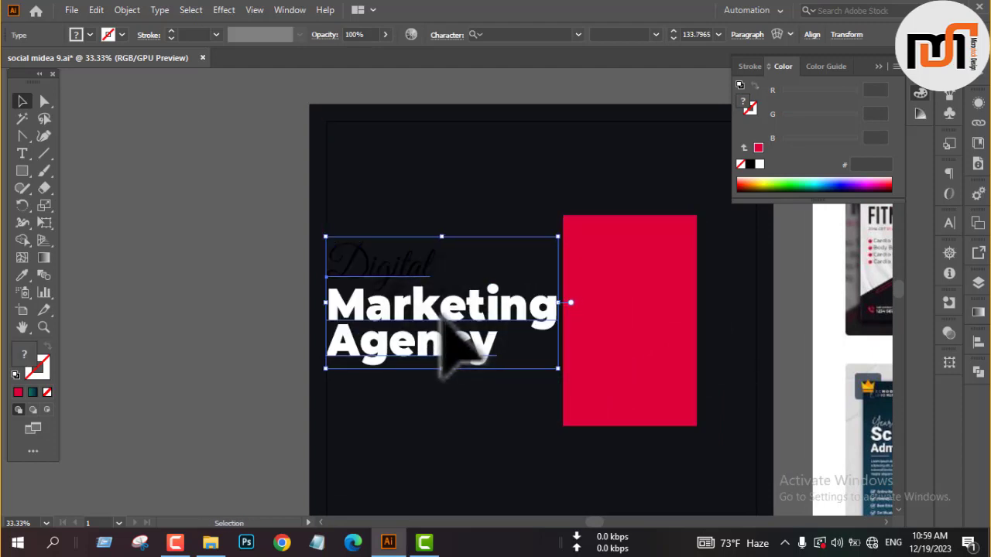
# Move the crimson rectangle slightly to the right, widening its gap from the headline.
pyautogui.moveTo(590, 325); pyautogui.dragTo(595, 325)
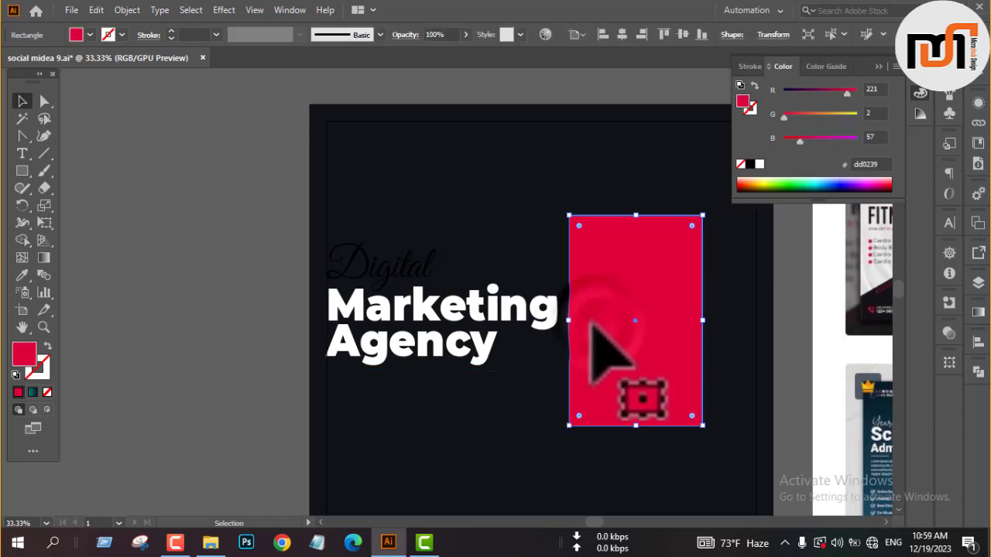
pyautogui.click(259, 283)
pyautogui.scroll(-1, 272, 255)
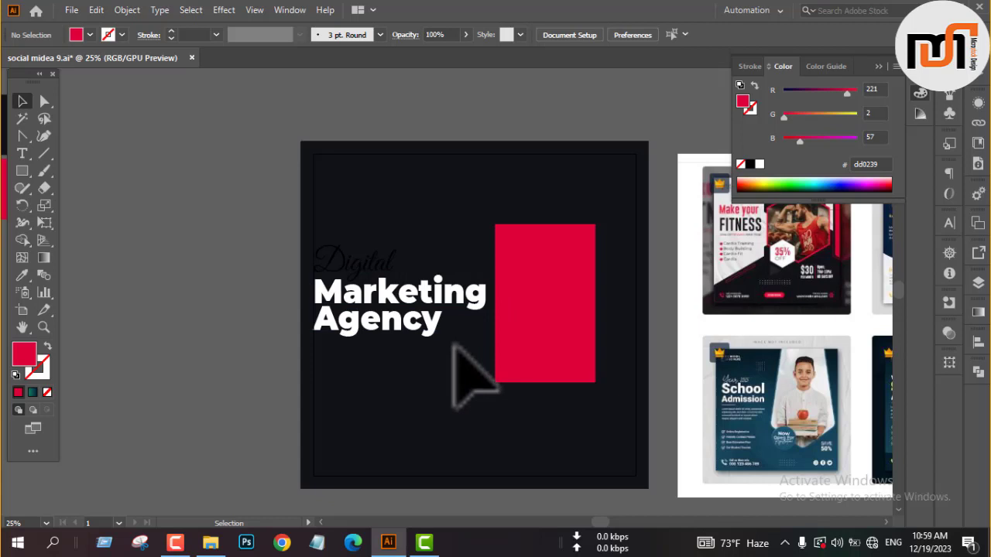
# Recolour the words "Digital Marketing" in the headline with the crimson sampled from the rectangle.
pyautogui.click(380, 277)
pyautogui.doubleClick(383, 265)
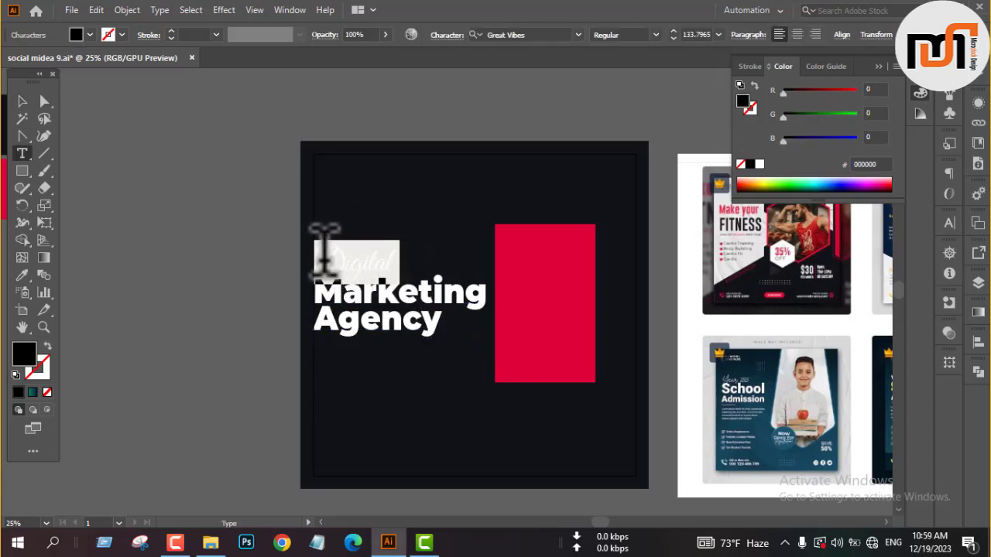
pyautogui.moveTo(316, 244); pyautogui.dragTo(511, 290)
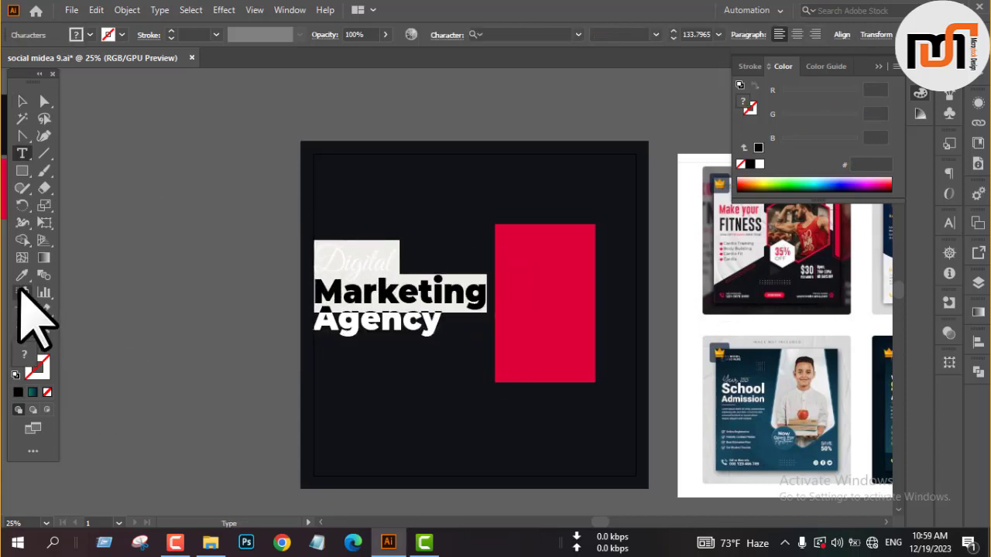
pyautogui.click(21, 275)
pyautogui.click(513, 292)
pyautogui.click(22, 101)
pyautogui.click(160, 277)
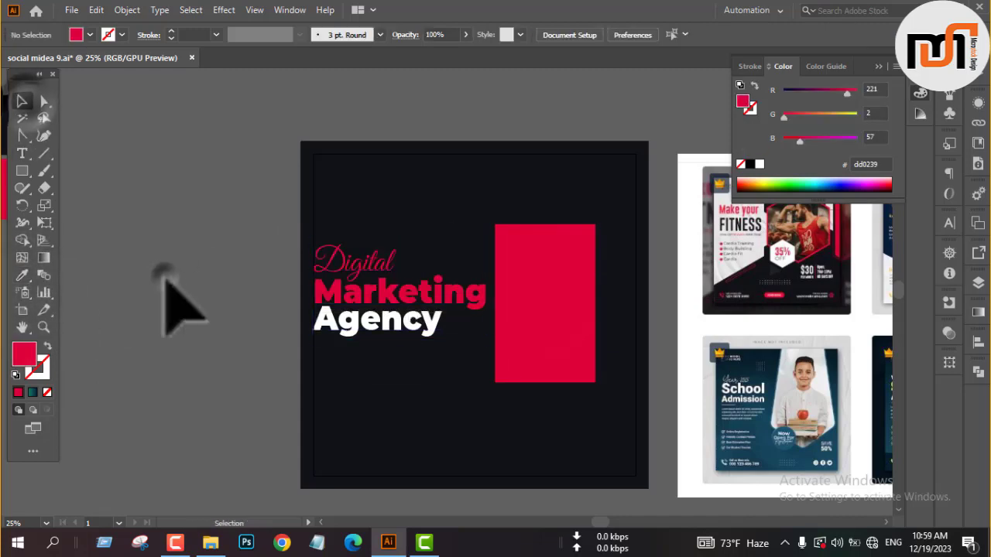
# Slant the crimson rectangle downward to the right by lowering its two right-hand anchor points.
pyautogui.moveTo(571, 326); pyautogui.dragTo(407, 302)
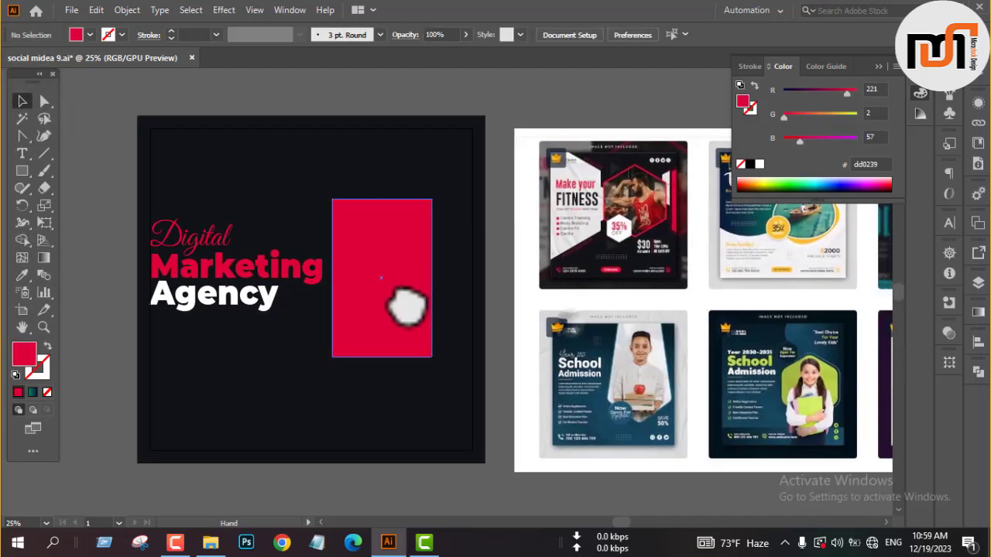
pyautogui.scroll(2, 450, 265)
pyautogui.press('a')
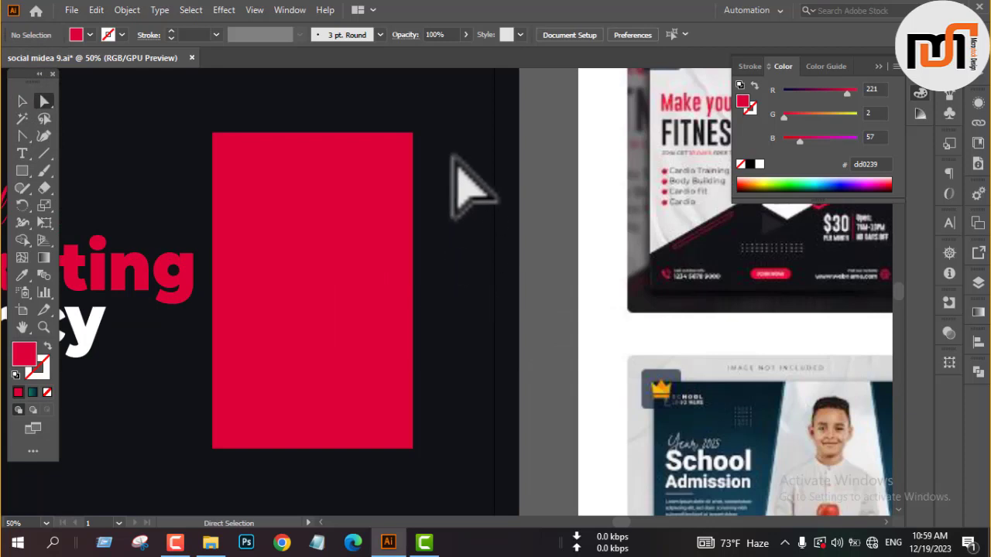
pyautogui.moveTo(442, 105); pyautogui.dragTo(368, 445)
pyautogui.click(431, 373)
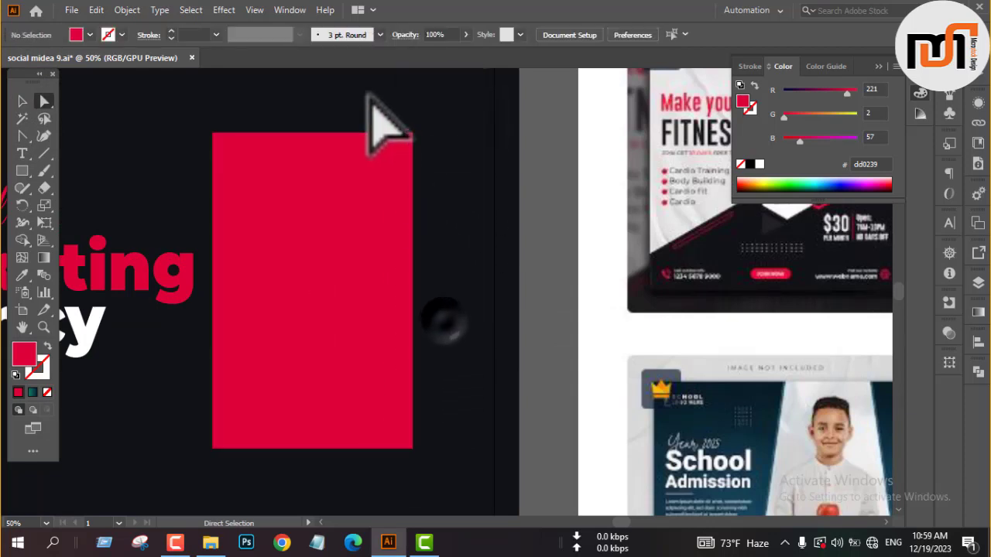
pyautogui.moveTo(370, 98); pyautogui.dragTo(454, 487)
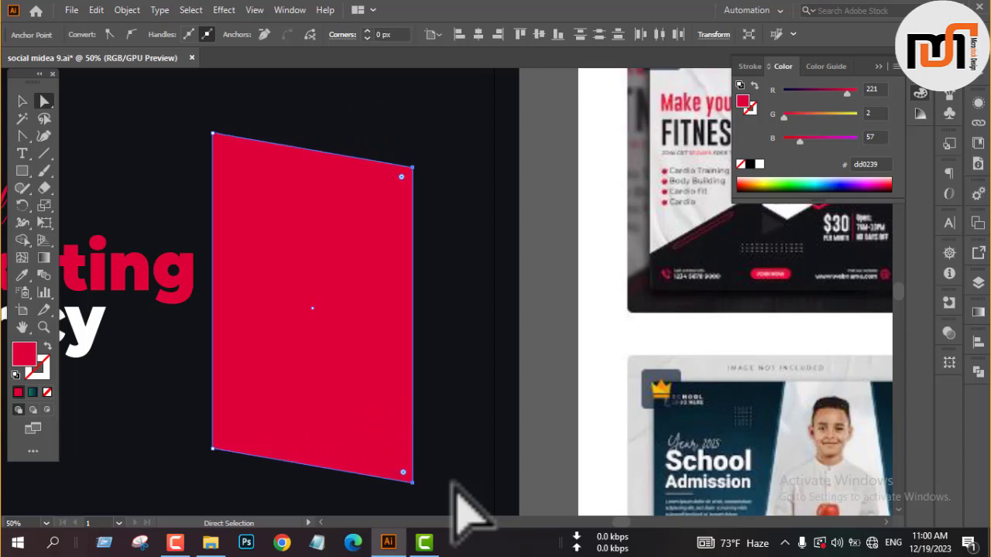
pyautogui.press('v')
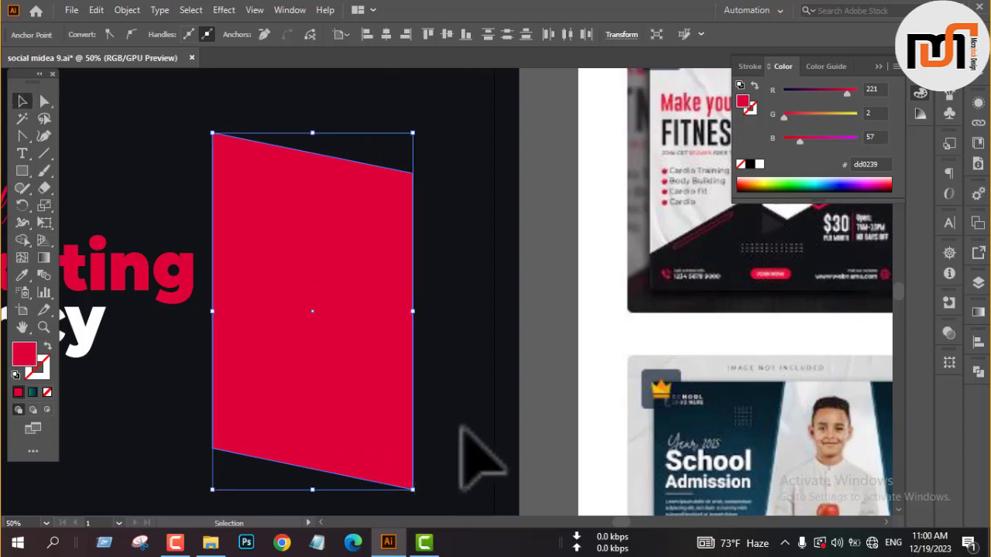
pyautogui.scroll(-1, 355, 239)
pyautogui.click(480, 297)
# Duplicate the slanted crimson shape along its slope to the inner right margin, then delete the copy.
pyautogui.click(364, 328)
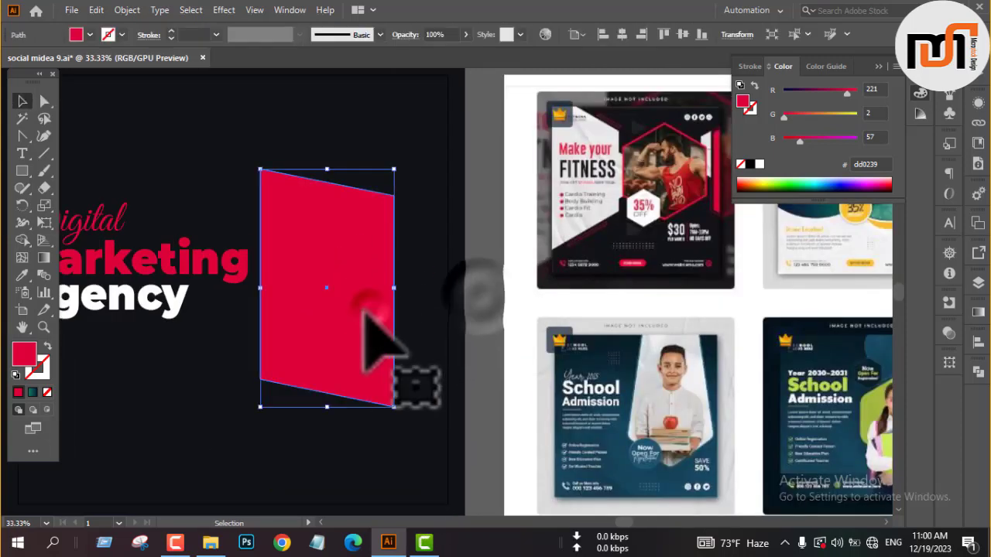
pyautogui.moveTo(344, 308); pyautogui.dragTo(404, 325)
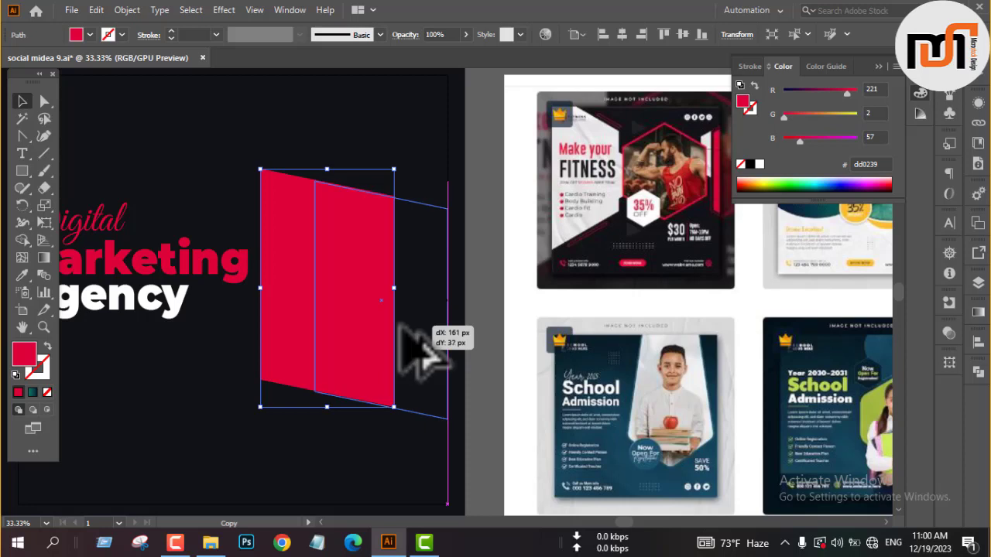
pyautogui.moveTo(401, 326); pyautogui.dragTo(403, 328)
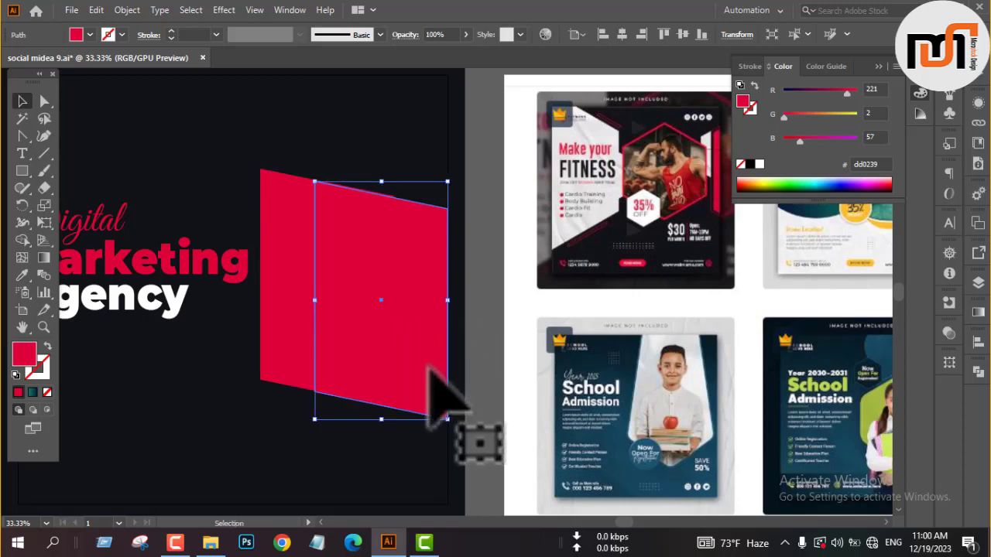
pyautogui.press('Delete')
pyautogui.click(343, 353)
pyautogui.moveTo(400, 160); pyautogui.dragTo(248, 438)
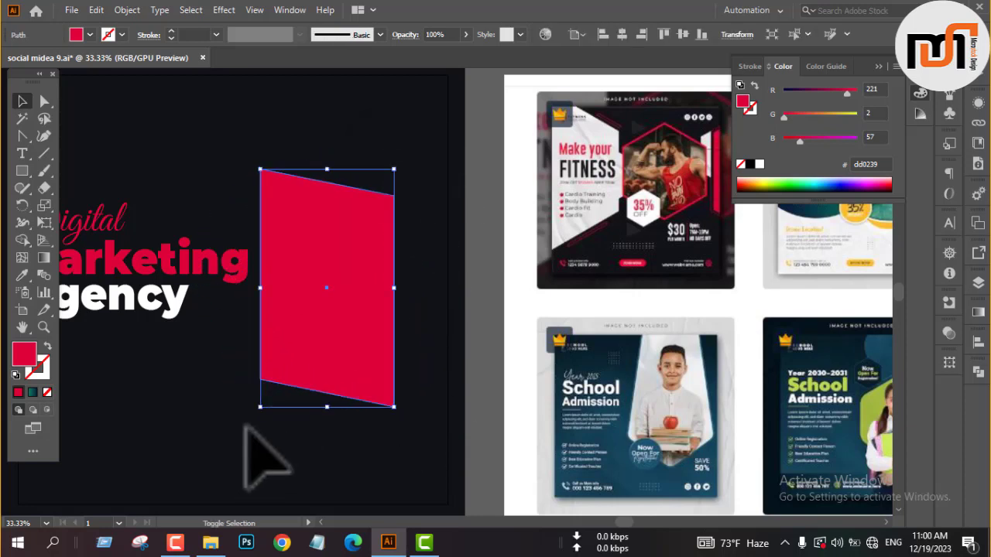
pyautogui.click(489, 356)
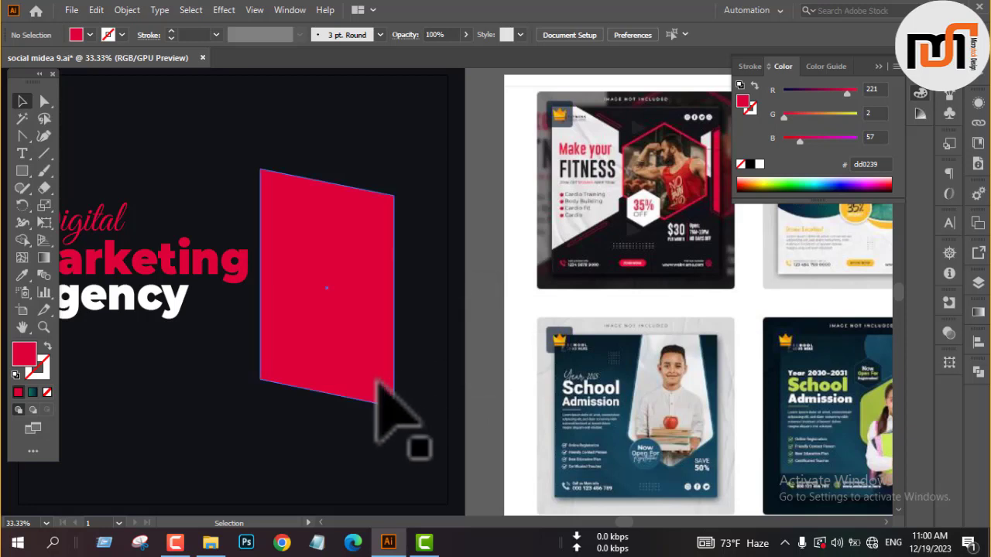
# Raise the crimson shape's two right-hand anchor points so that it slants upward to the right.
pyautogui.press('a')
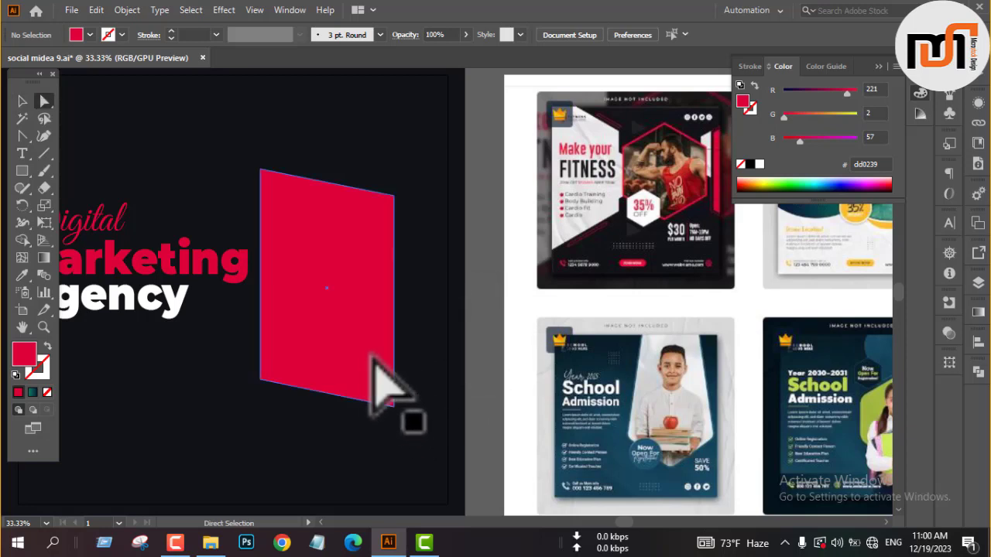
pyautogui.moveTo(392, 157); pyautogui.dragTo(411, 511)
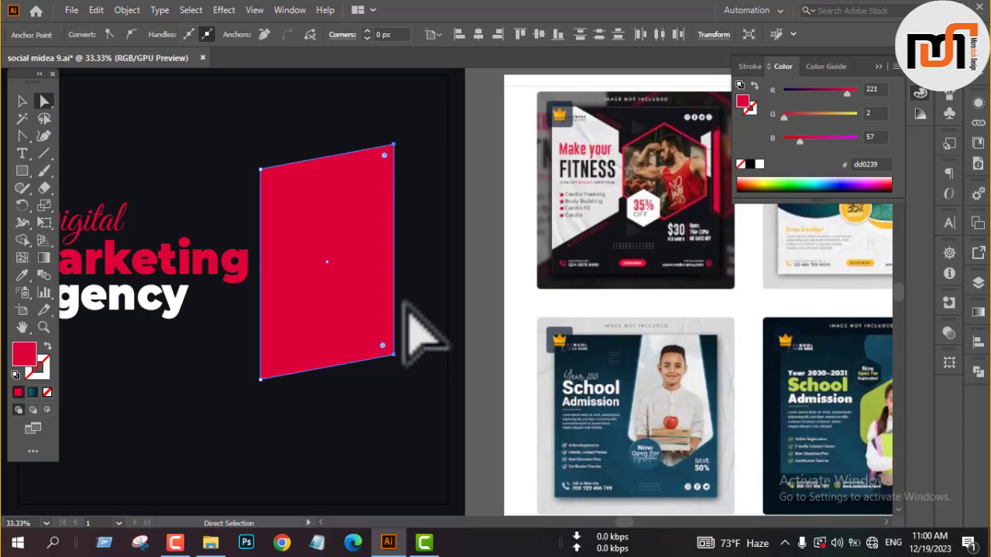
pyautogui.press('v')
pyautogui.click(485, 289)
# Duplicate the slanted crimson shape to the right across the square's edge and enlarge the copy in height and width.
pyautogui.press('space')
pyautogui.moveTo(490, 293); pyautogui.dragTo(542, 354)
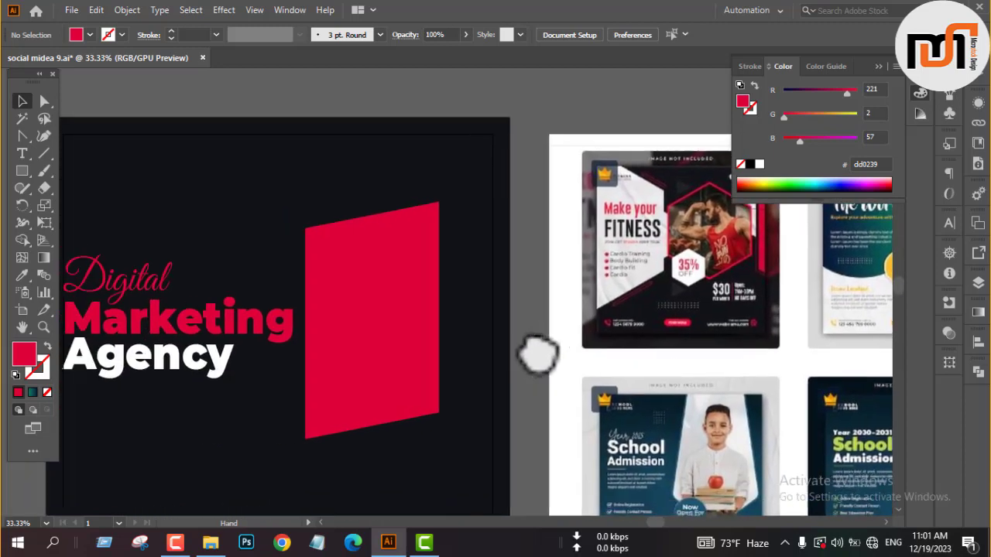
pyautogui.click(345, 381)
pyautogui.moveTo(348, 358); pyautogui.dragTo(460, 359)
pyautogui.moveTo(500, 198); pyautogui.dragTo(503, 158)
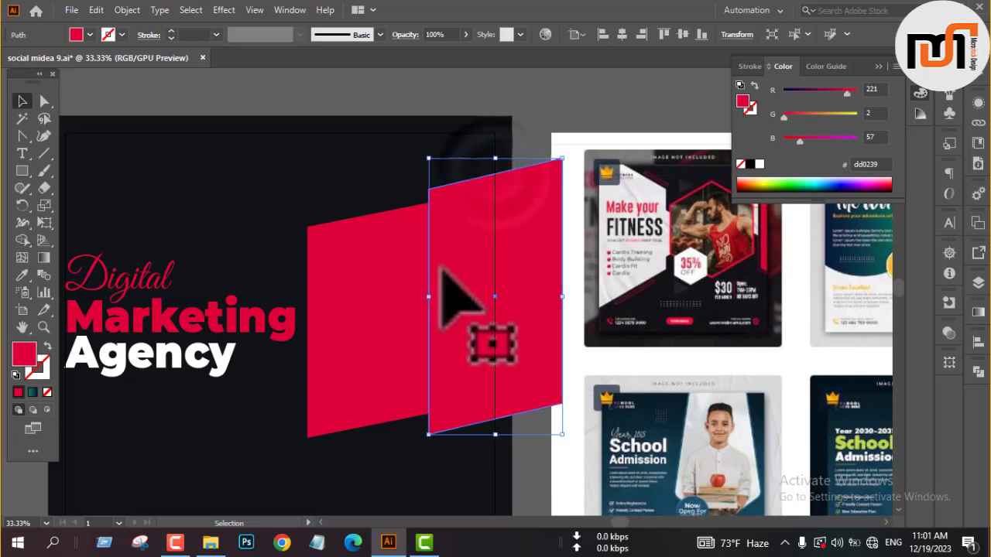
pyautogui.moveTo(430, 303); pyautogui.dragTo(415, 311)
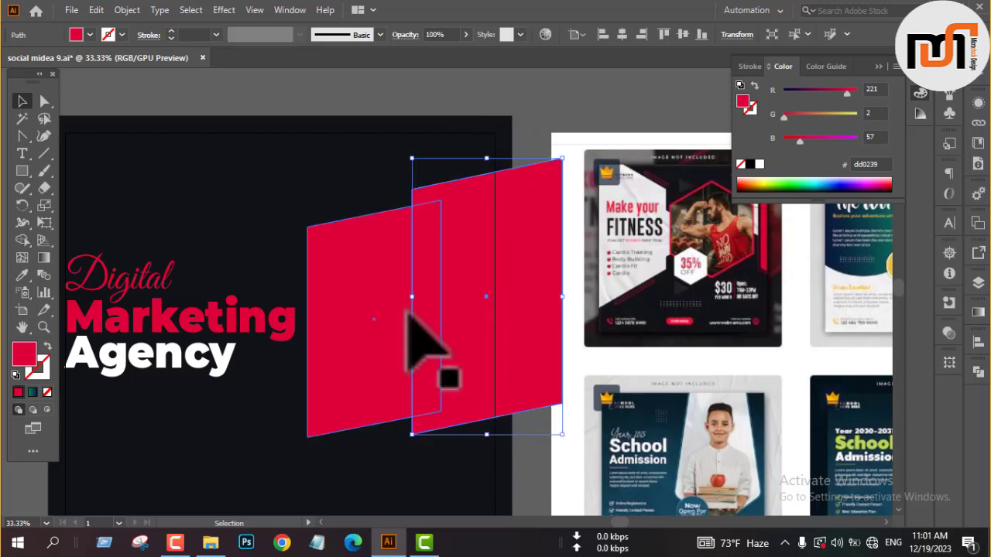
# Fill the original slanted shape with grey b3b3b3 and bring it forward over the larger crimson copy.
pyautogui.click(90, 34)
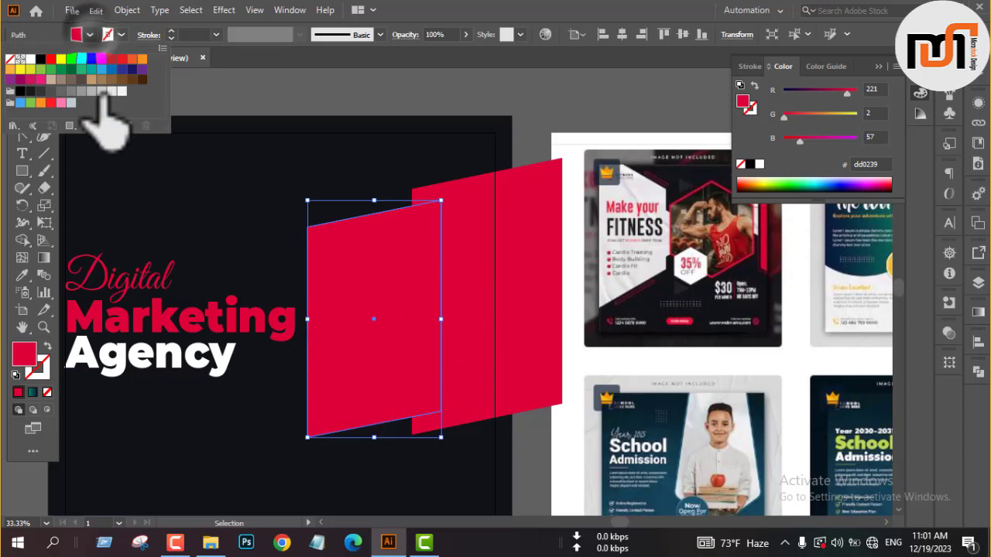
pyautogui.click(90, 90)
pyautogui.click(530, 128)
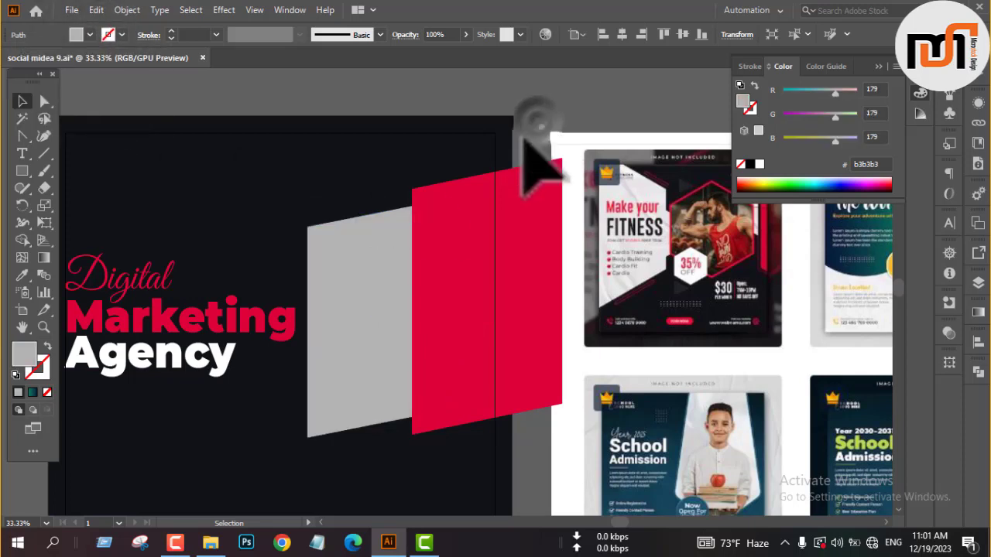
pyautogui.rightClick(352, 341)
pyautogui.moveTo(403, 262)
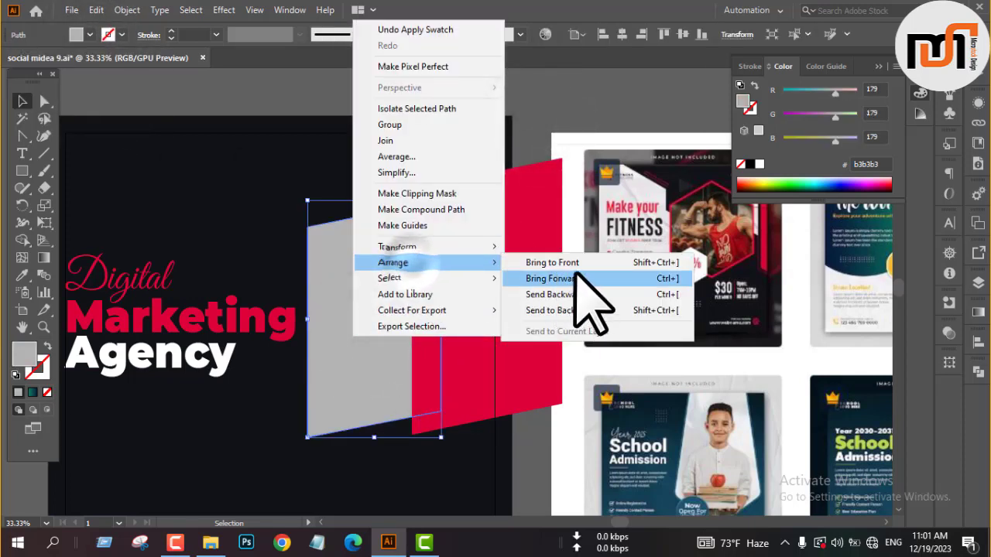
pyautogui.click(577, 278)
pyautogui.click(538, 124)
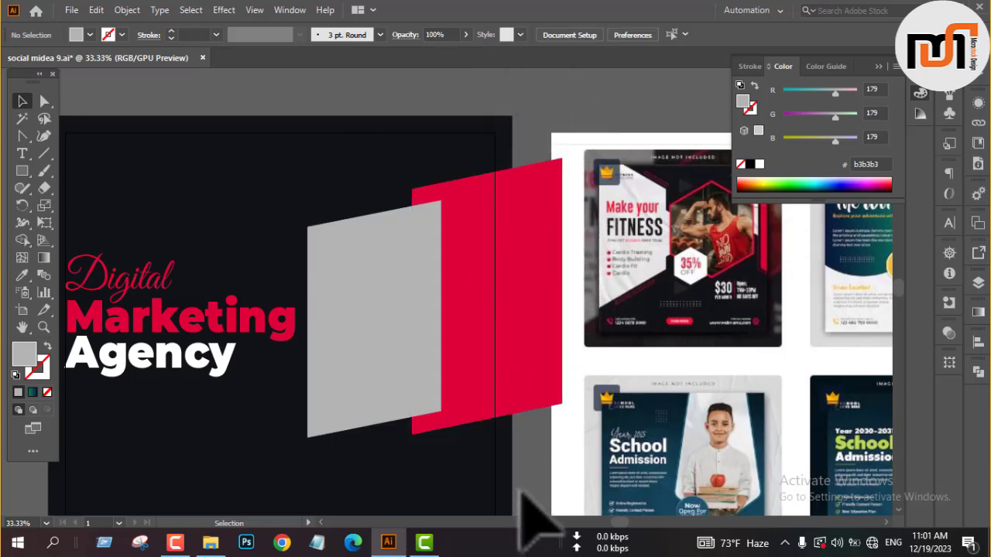
# Move the crimson shape against the grey shape's right edge and trim off its part outside the dark square with Shape Builder.
pyautogui.moveTo(480, 383); pyautogui.dragTo(512, 362)
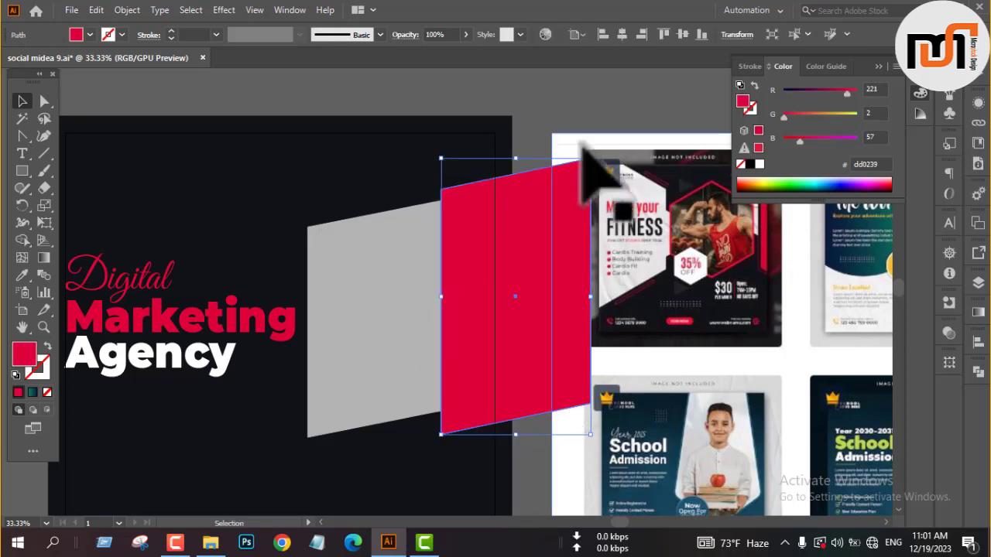
pyautogui.click(535, 112)
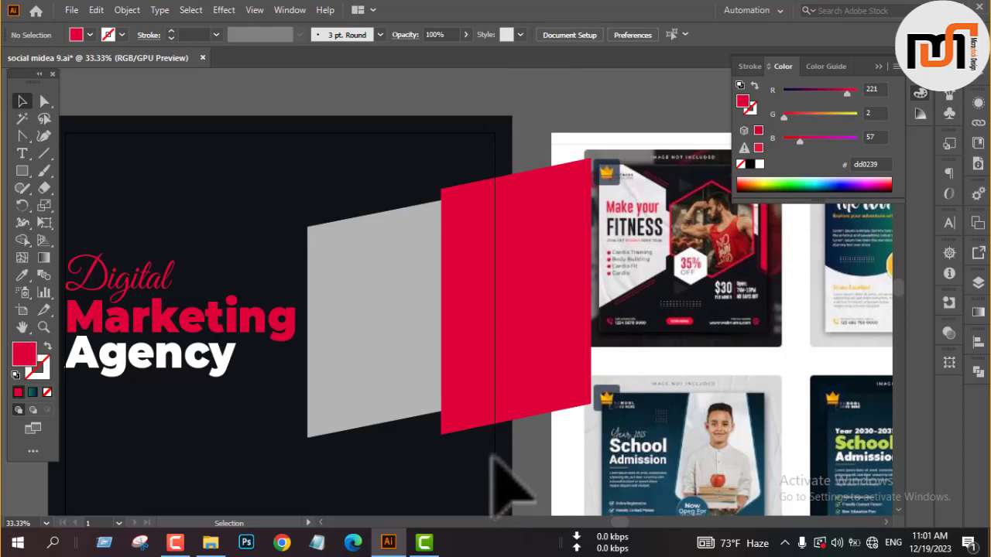
pyautogui.press('space')
pyautogui.moveTo(542, 317); pyautogui.dragTo(668, 277)
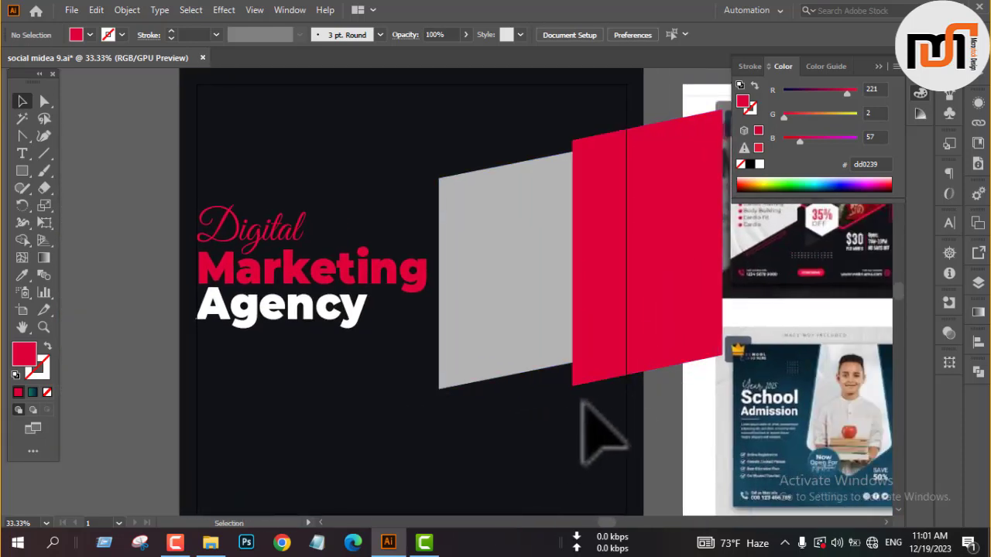
pyautogui.click(635, 433)
pyautogui.click(668, 422)
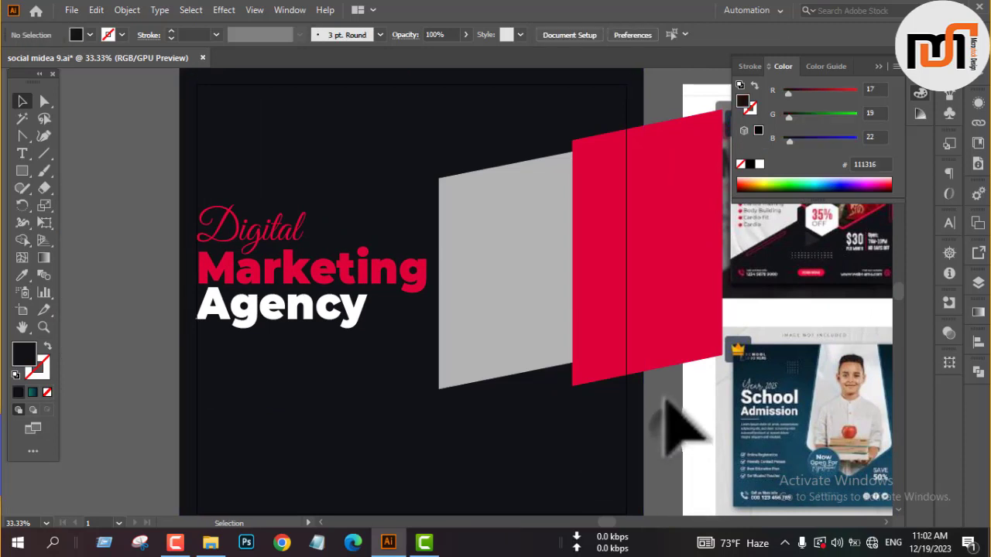
pyautogui.click(617, 358)
pyautogui.click(22, 240)
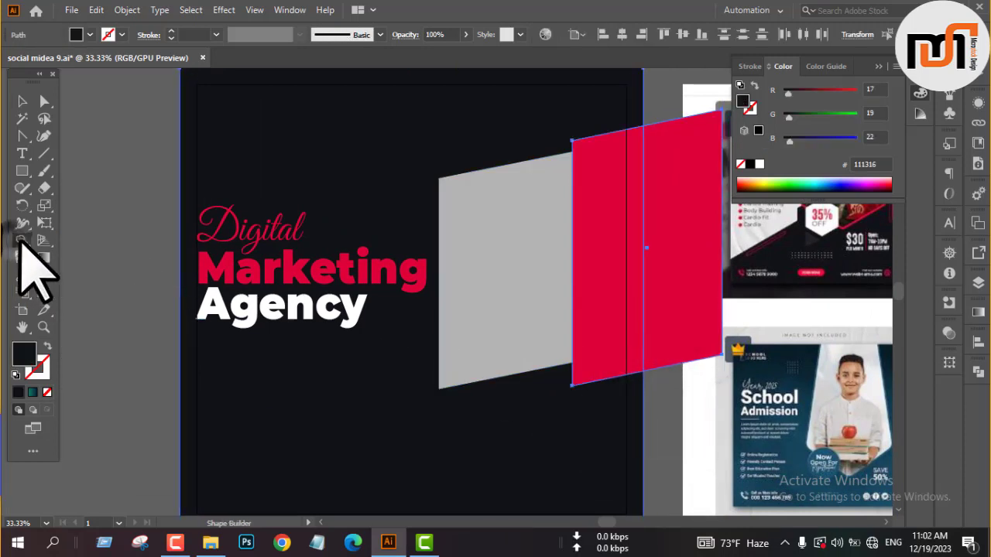
pyautogui.keyDown('alt'); pyautogui.click(678, 260); pyautogui.keyUp('alt')
pyautogui.press('v')
pyautogui.click(671, 339)
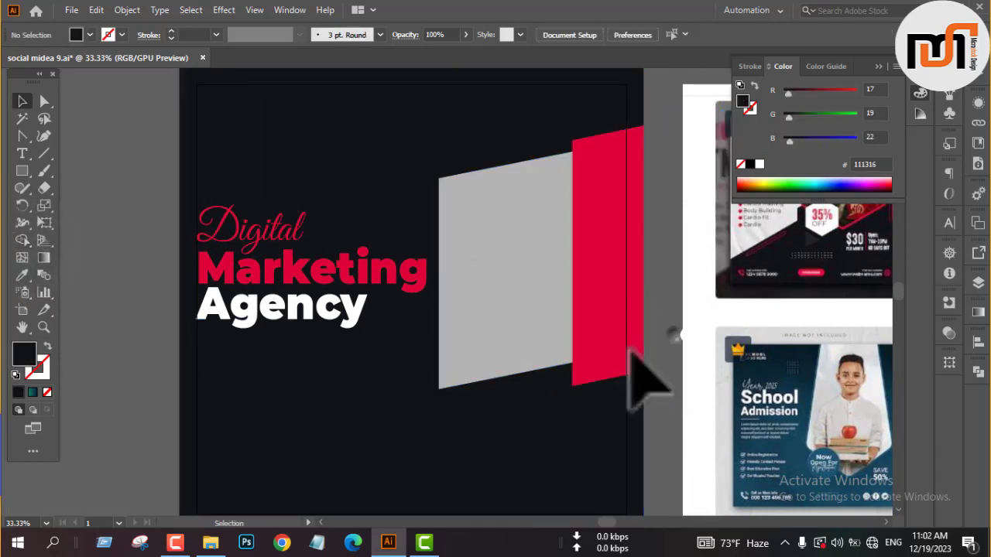
# Draw a dark rectangle over the lower corner where the grey and crimson shapes meet, and widen it leftward across the grey shape.
pyautogui.scroll(4, 596, 357)
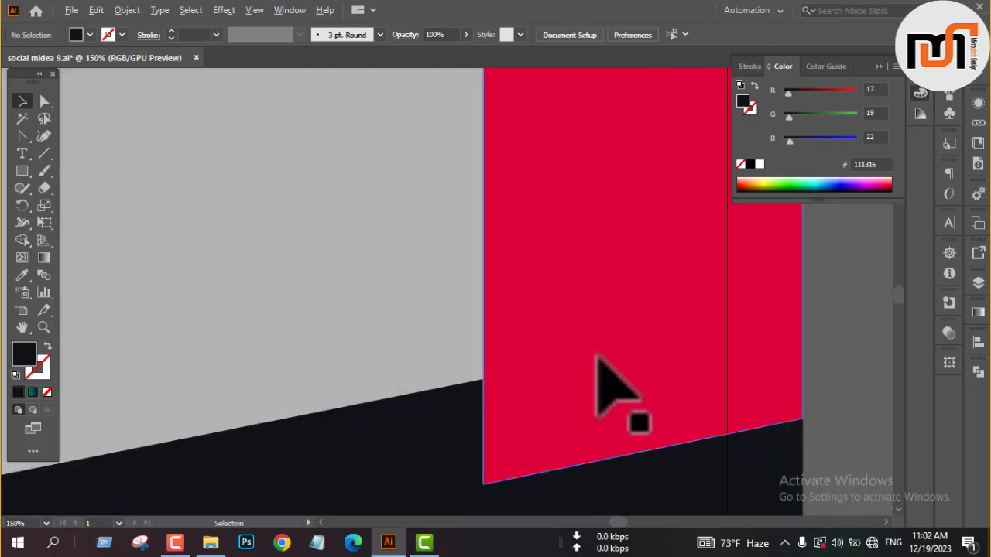
pyautogui.scroll(-3, 597, 358)
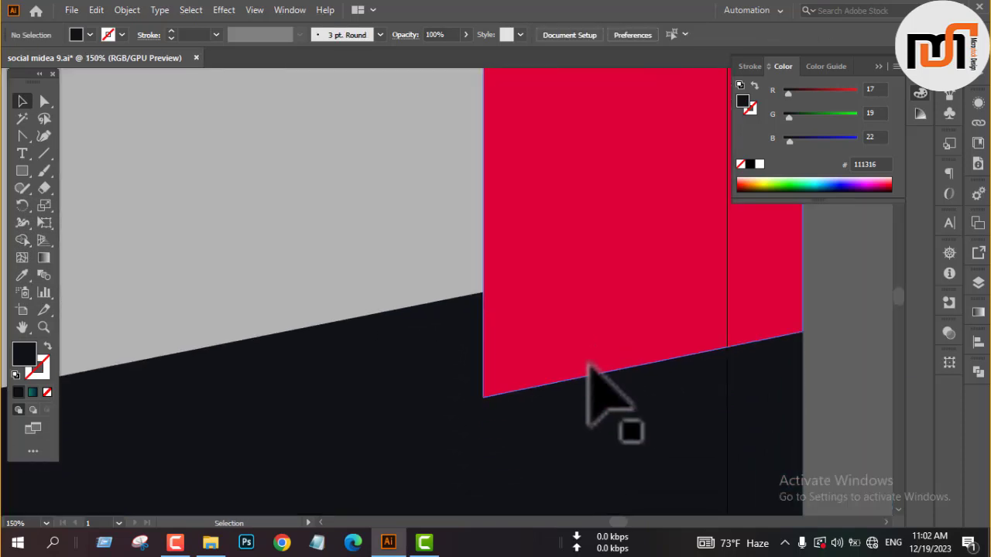
pyautogui.press('m')
pyautogui.moveTo(330, 225); pyautogui.dragTo(555, 398)
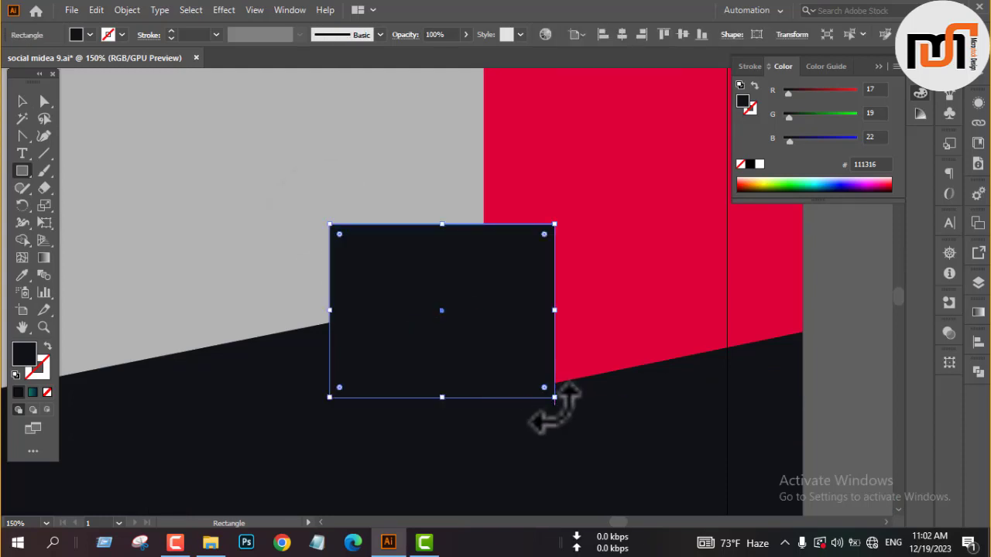
pyautogui.moveTo(338, 320); pyautogui.dragTo(180, 333)
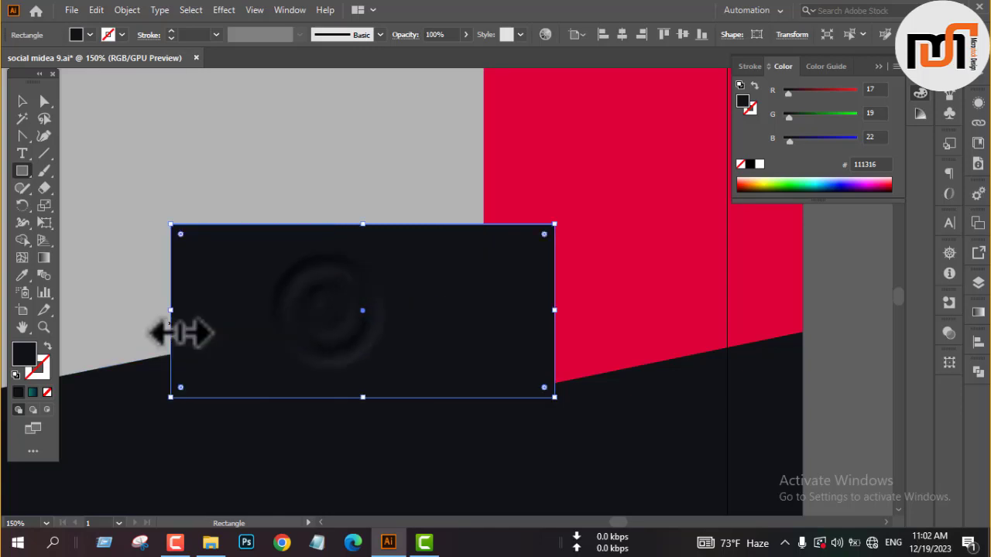
# Delete the dark rectangle's lower-left anchor point and narrow the resulting triangle to end at the crimson shape's left edge.
pyautogui.press('-')
pyautogui.click(171, 398)
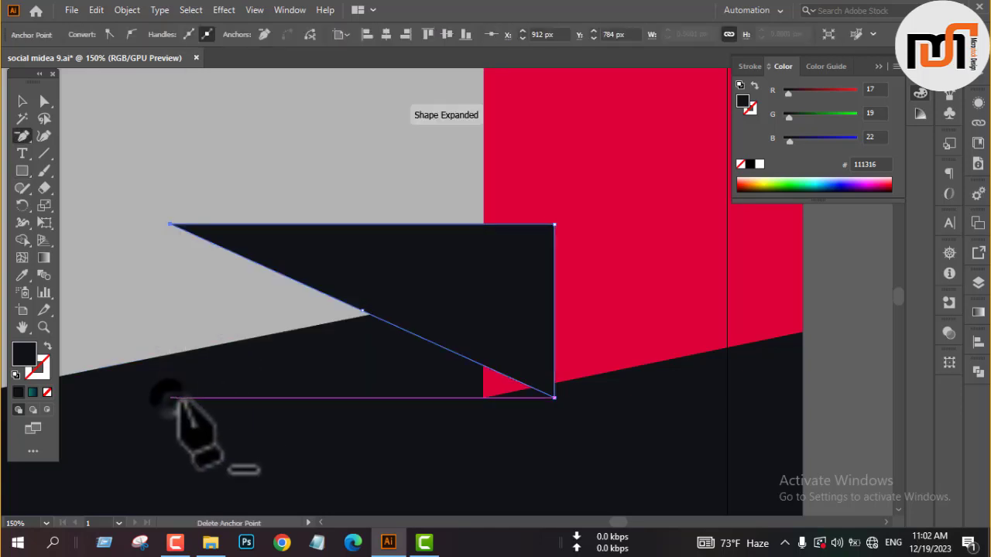
pyautogui.press('v')
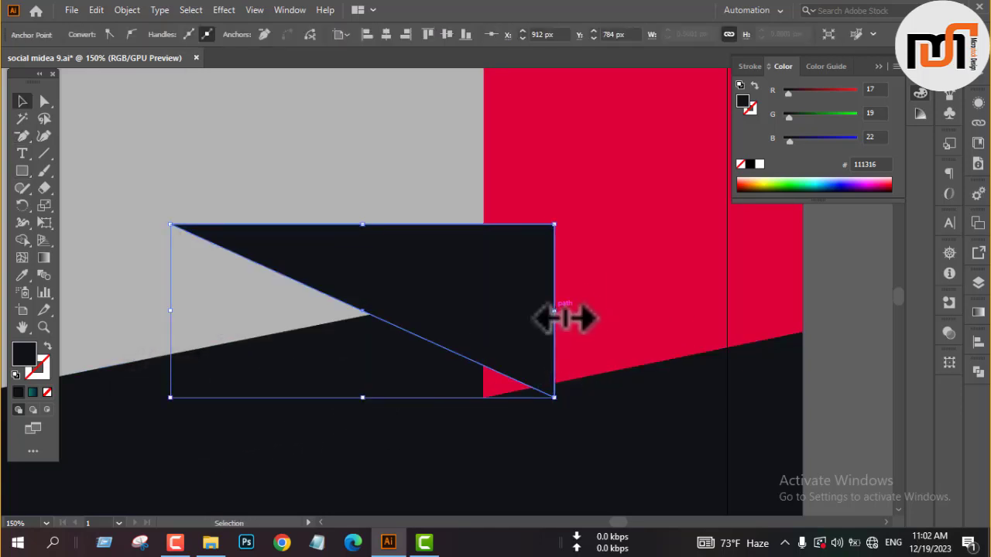
pyautogui.moveTo(565, 317); pyautogui.dragTo(480, 318)
# Split the dark triangle along the grey shape's lower edge with Shape Builder and delete the piece above that edge.
pyautogui.keyDown('shift'); pyautogui.click(390, 165); pyautogui.keyUp('shift')
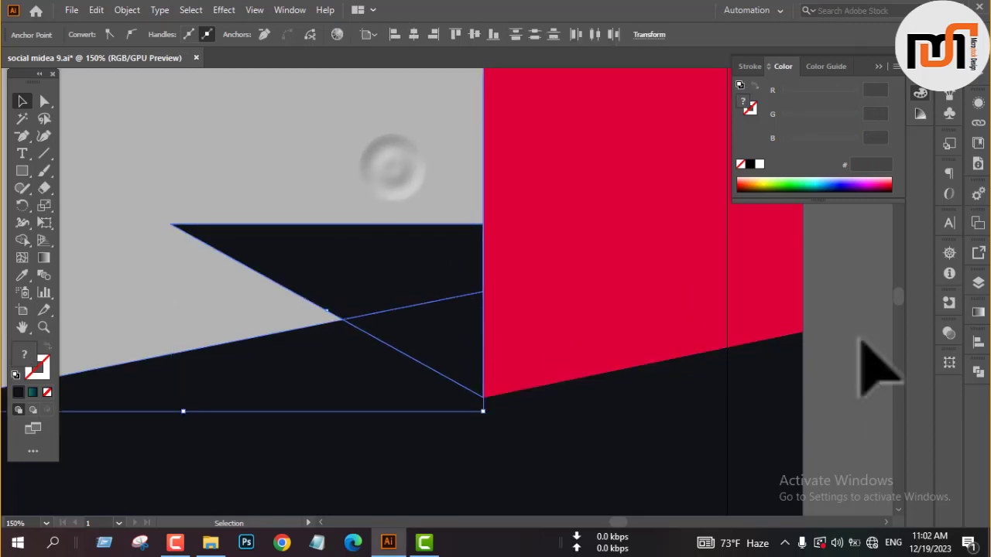
pyautogui.click(22, 240)
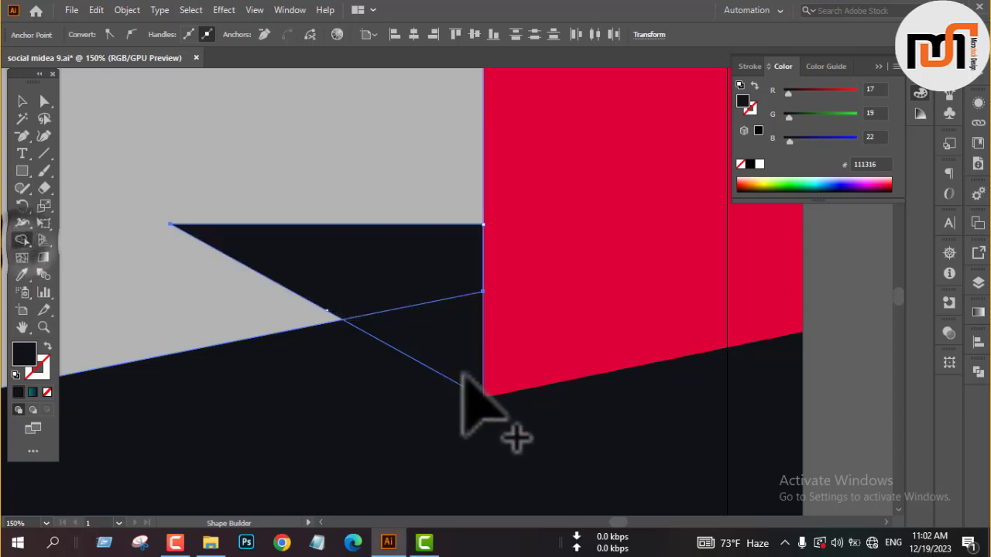
pyautogui.press('v')
pyautogui.click(329, 380)
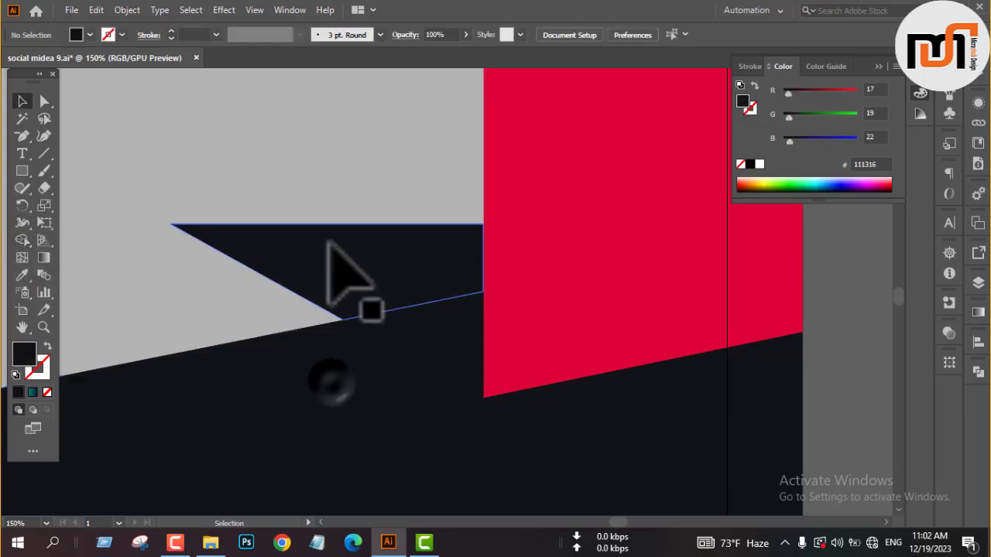
pyautogui.click(327, 239)
pyautogui.press('Delete')
# Fill the remaining small triangle below the grey shape with the sampled crimson and darken it to 87042a.
pyautogui.click(416, 337)
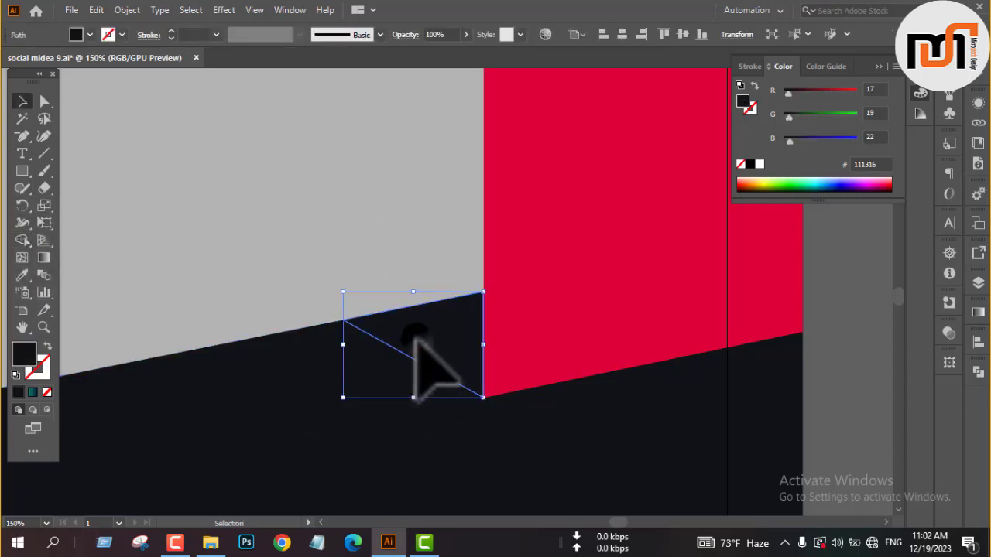
pyautogui.press('i')
pyautogui.click(599, 256)
pyautogui.press('v')
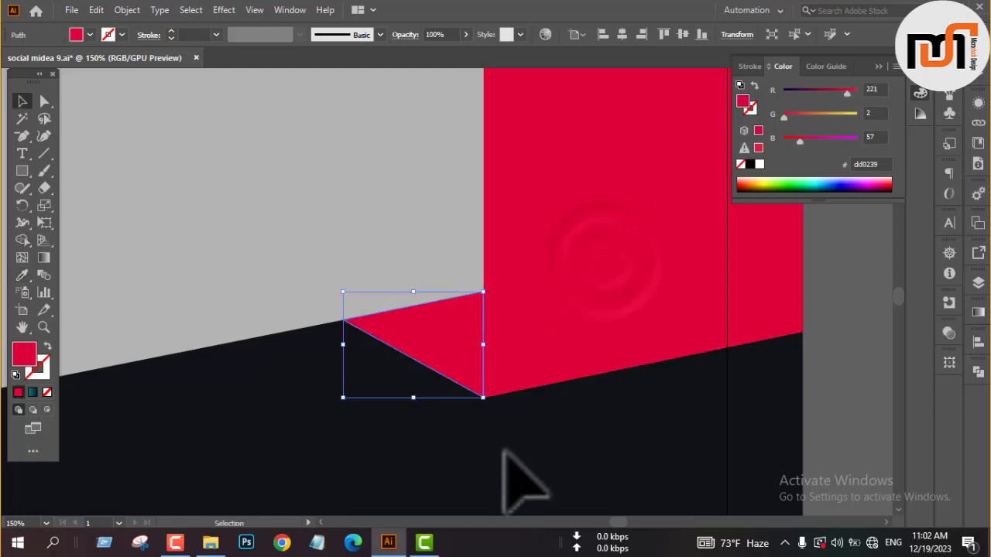
pyautogui.click(499, 445)
pyautogui.click(453, 341)
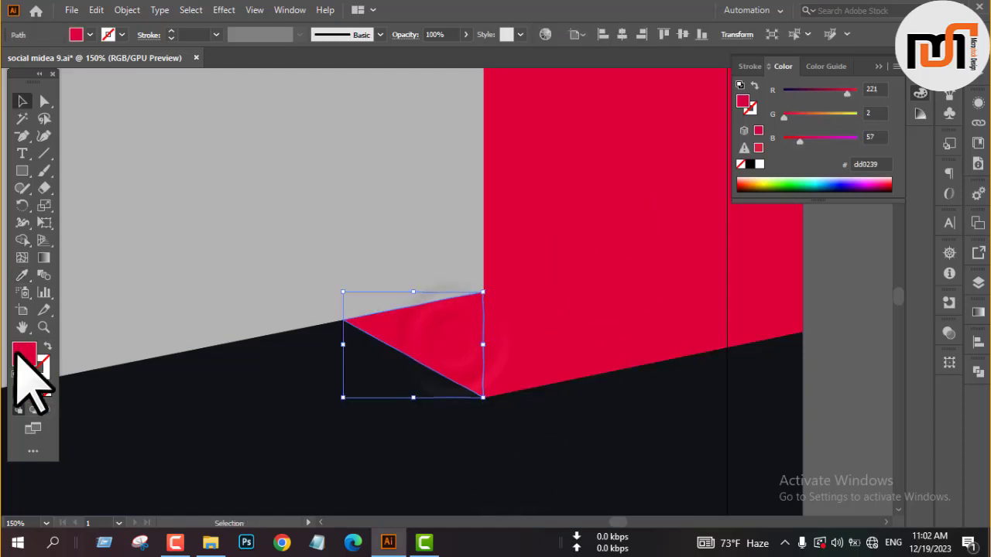
pyautogui.doubleClick(23, 354)
pyautogui.click(483, 261)
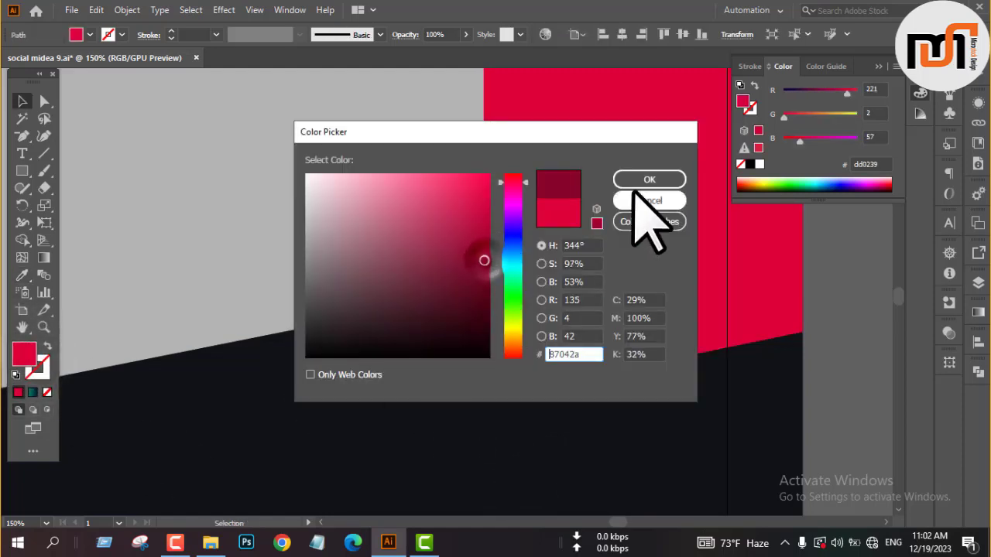
pyautogui.click(650, 185)
pyautogui.click(531, 436)
# Examine the folded corner of the slanted shapes and the reference post designs beside the square.
pyautogui.scroll(-4, 389, 437)
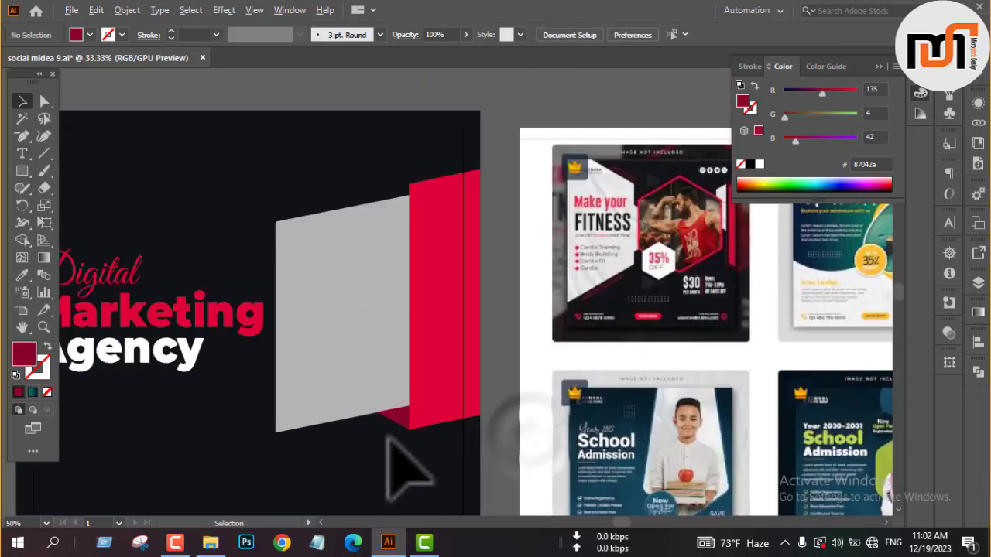
pyautogui.scroll(1, 398, 436)
pyautogui.scroll(-1, 419, 449)
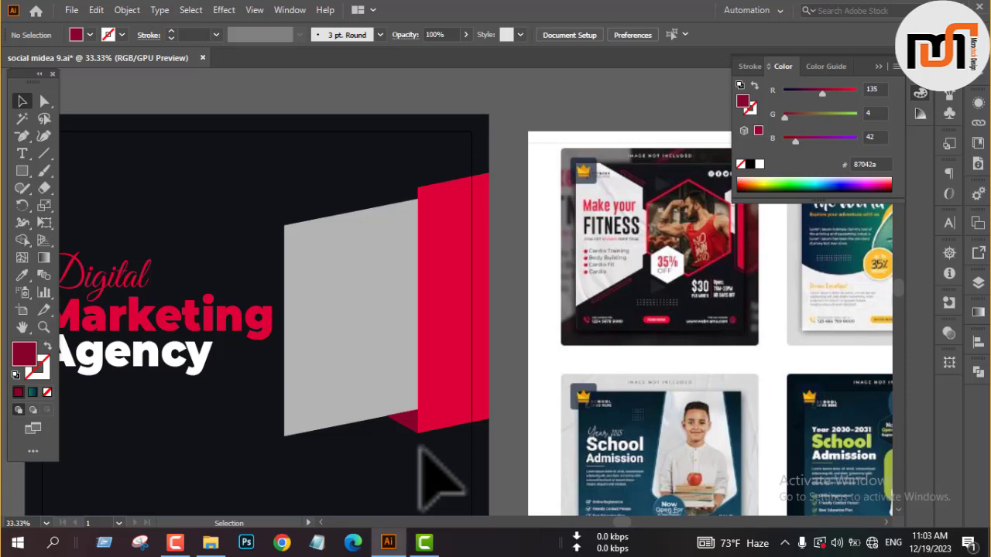
pyautogui.scroll(-2, 421, 450)
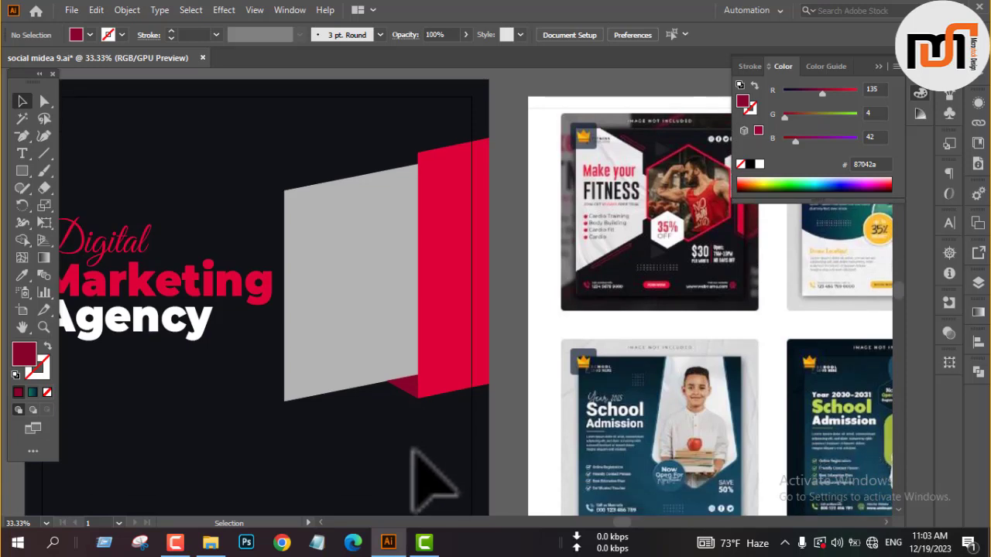
pyautogui.scroll(3, 414, 445)
pyautogui.scroll(-3, 415, 441)
pyautogui.scroll(-1, 391, 353)
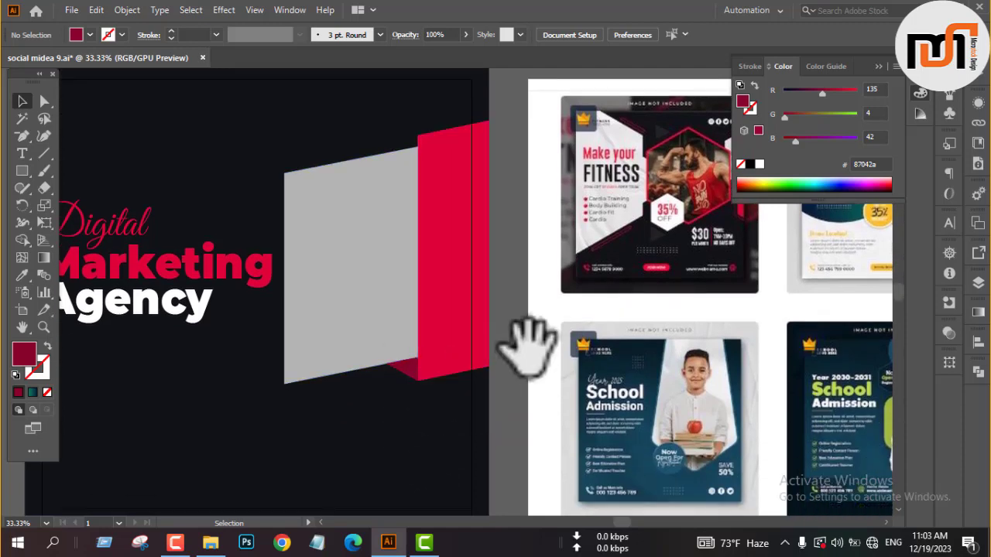
pyautogui.moveTo(526, 345); pyautogui.dragTo(512, 391)
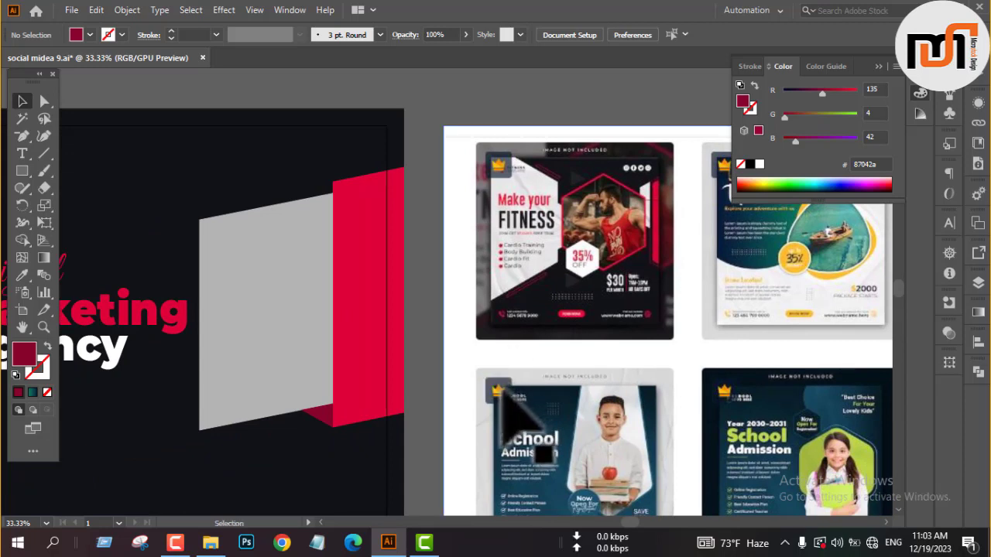
pyautogui.moveTo(420, 403); pyautogui.dragTo(595, 396)
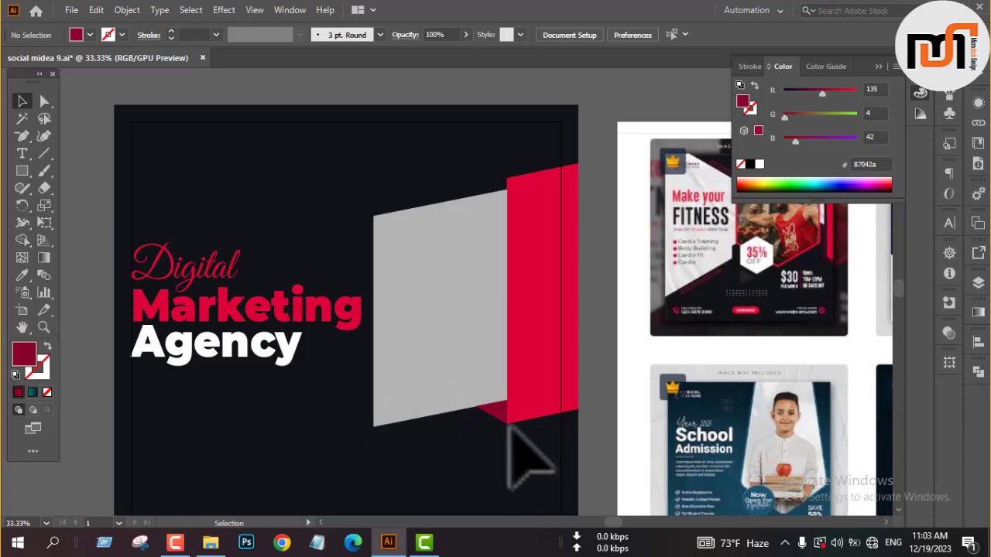
# Draw a dark crimson rectangle about 328 by 43 px below the grey shape and rotate it to match the lower edge's slope.
pyautogui.keyDown('alt'); pyautogui.scroll(2, 415, 449); pyautogui.keyUp('alt')
pyautogui.keyDown('alt'); pyautogui.scroll(1, 443, 420); pyautogui.keyUp('alt')
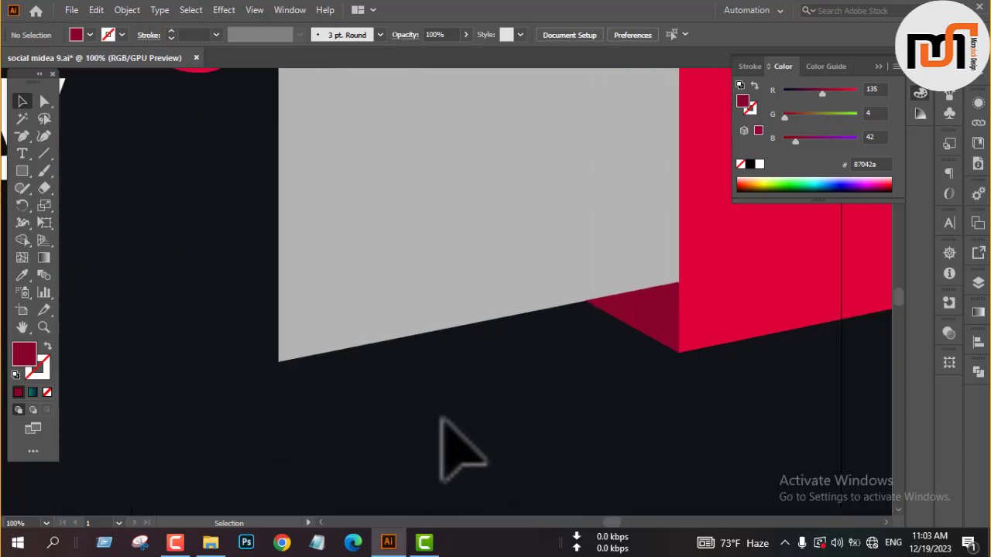
pyautogui.press('m')
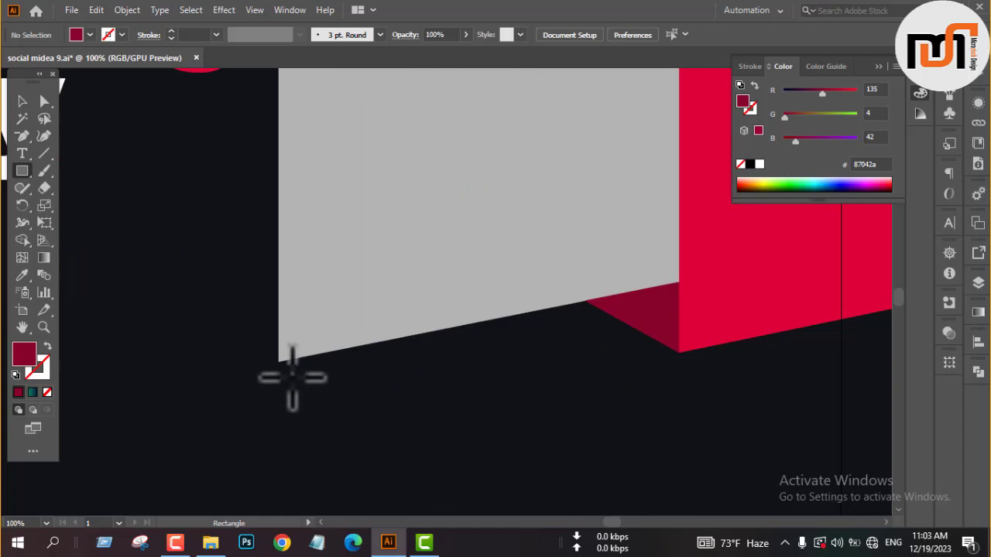
pyautogui.moveTo(292, 377); pyautogui.dragTo(622, 333)
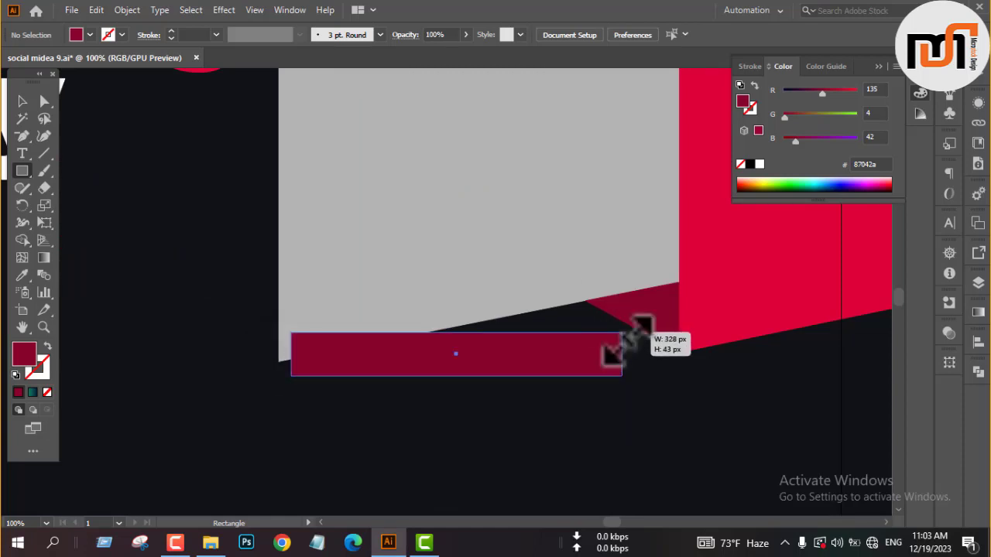
pyautogui.press('v')
pyautogui.moveTo(619, 387); pyautogui.dragTo(631, 339)
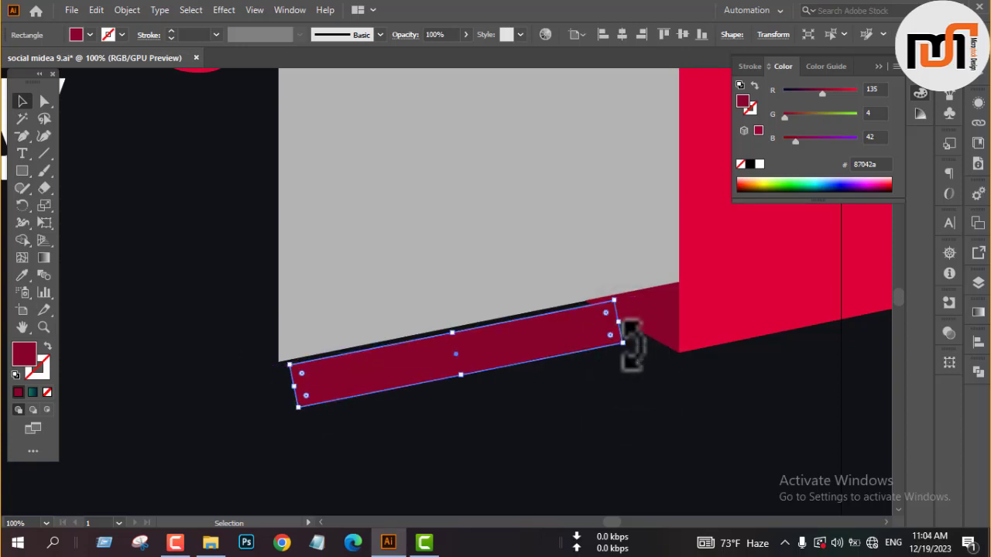
pyautogui.click(573, 389)
# Extend the slanted bar to the grey shape's left edge and move its lower-left anchor point into vertical line with that edge.
pyautogui.click(352, 379)
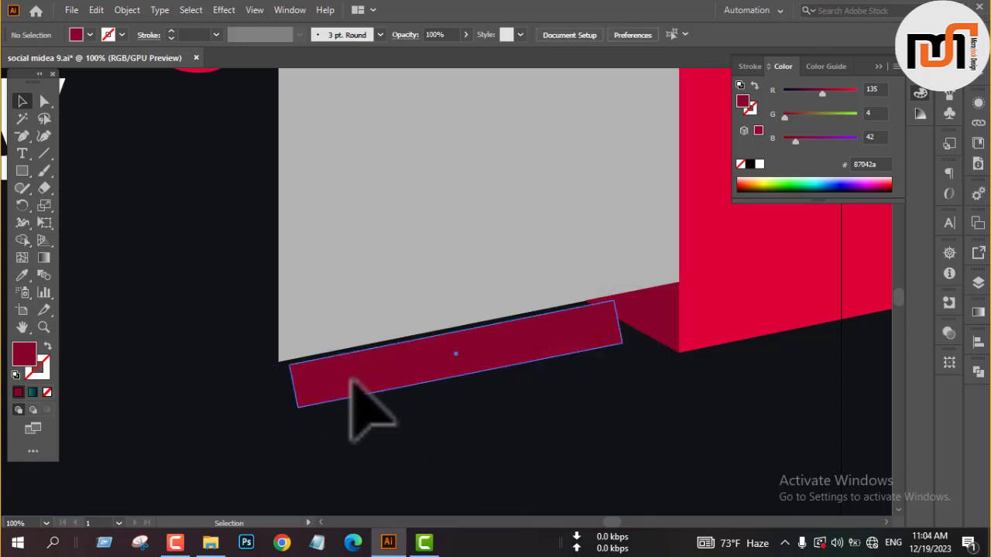
pyautogui.moveTo(295, 386); pyautogui.dragTo(282, 388)
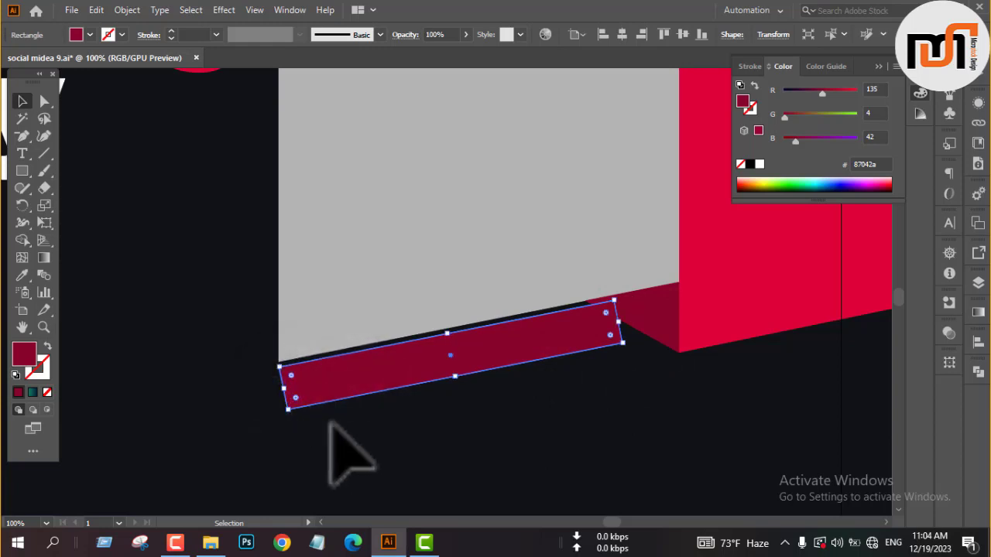
pyautogui.click(336, 432)
pyautogui.press('a')
pyautogui.scroll(-2, 475, 437)
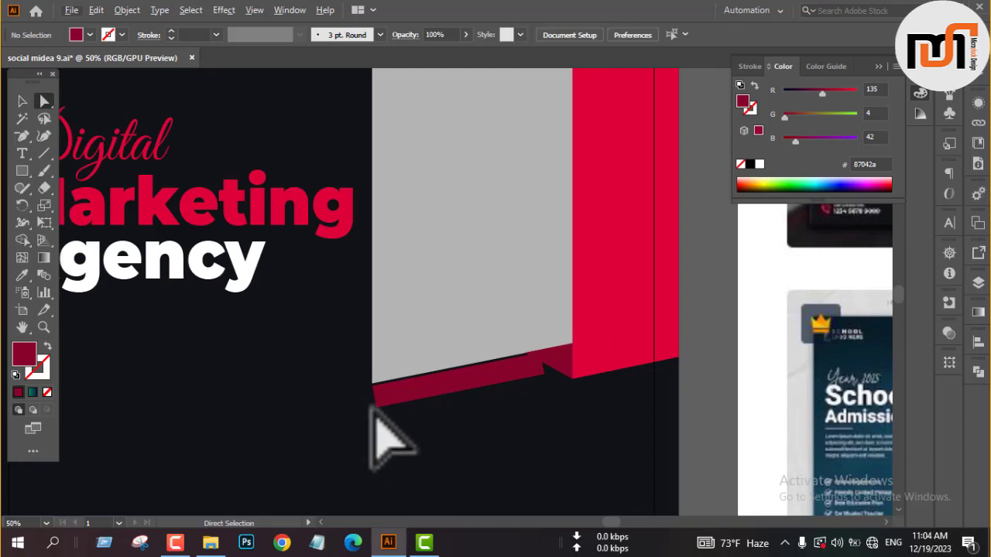
pyautogui.moveTo(372, 407); pyautogui.dragTo(369, 409)
pyautogui.press('v')
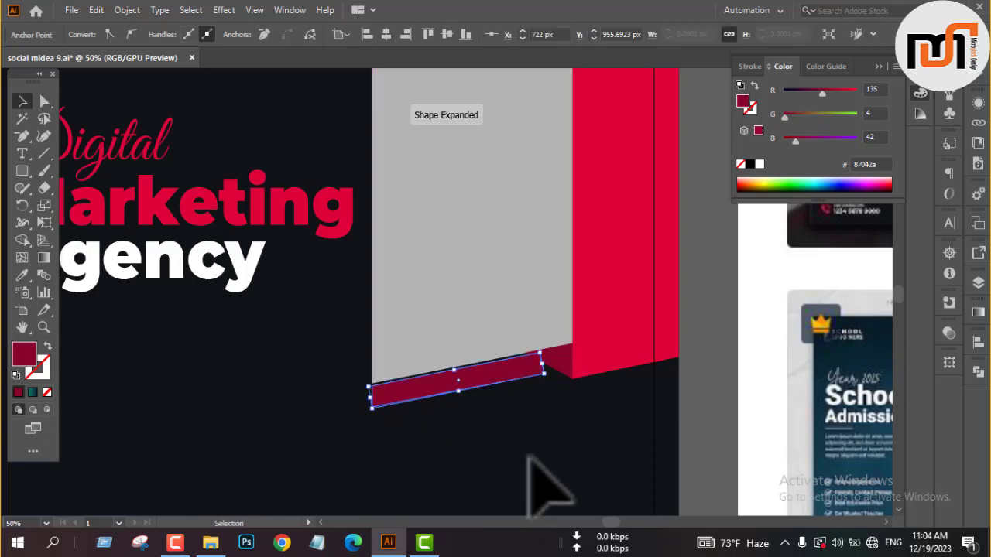
pyautogui.click(543, 462)
# Reshape the dark crimson bar's inner end with an added anchor point, removing the upper corner and moving the lower one parallel to the fold.
pyautogui.scroll(2, 545, 382)
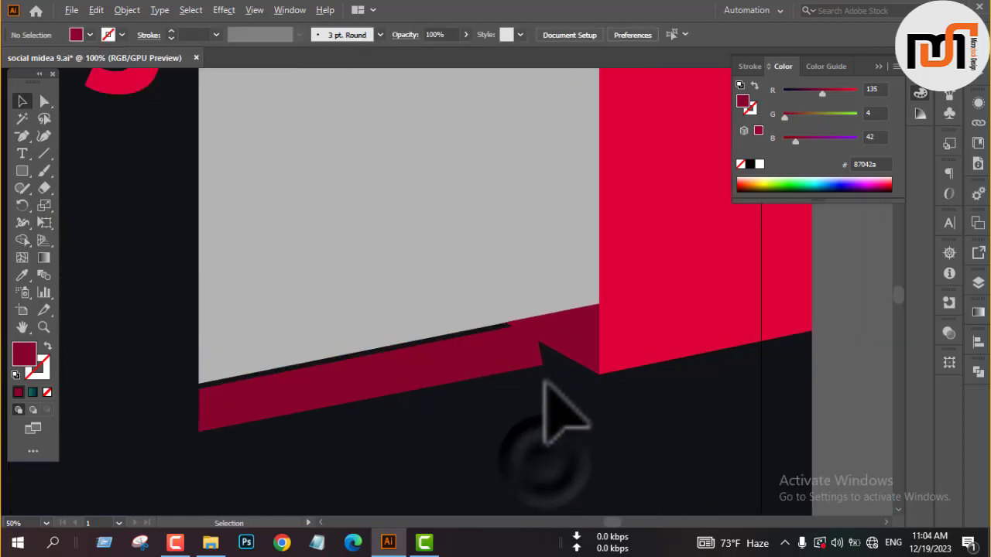
pyautogui.click(522, 340)
pyautogui.scroll(2, 522, 345)
pyautogui.press('p')
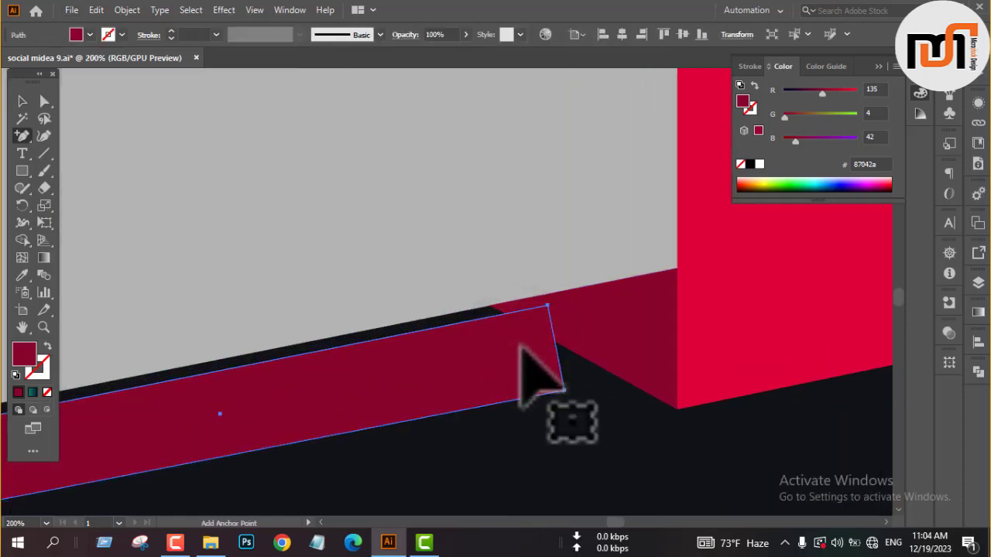
pyautogui.click(481, 318)
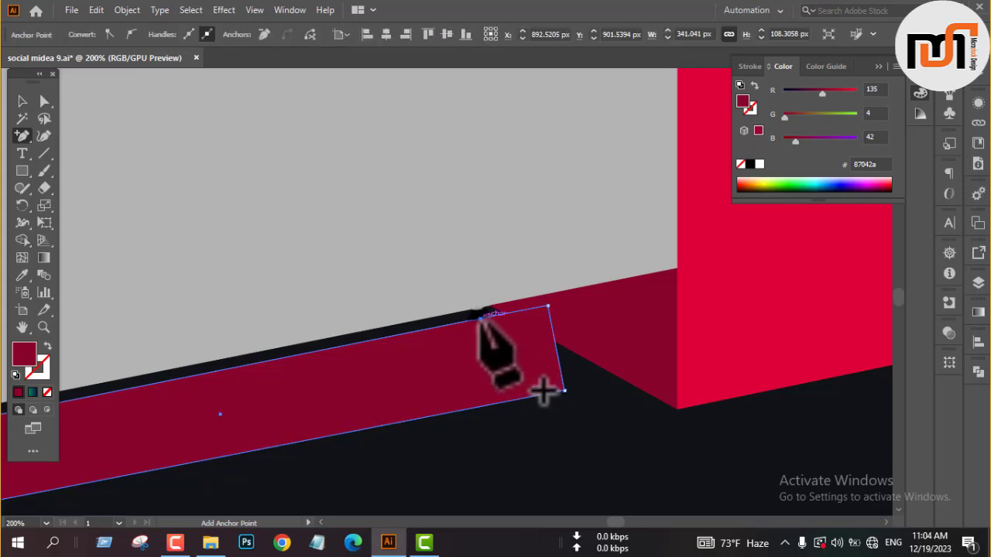
pyautogui.click(548, 306)
pyautogui.press('a')
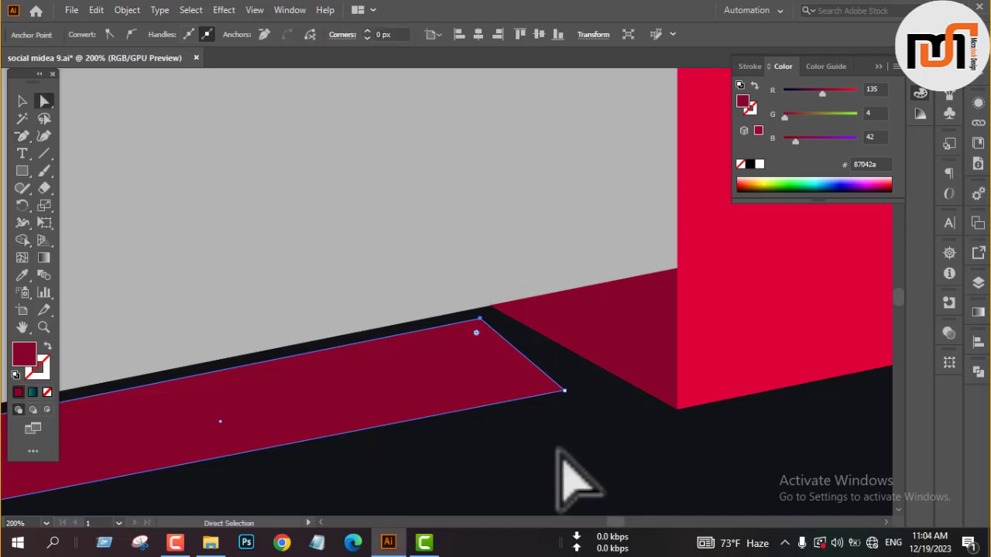
pyautogui.click(577, 456)
pyautogui.moveTo(563, 392); pyautogui.dragTo(598, 385)
pyautogui.click(594, 453)
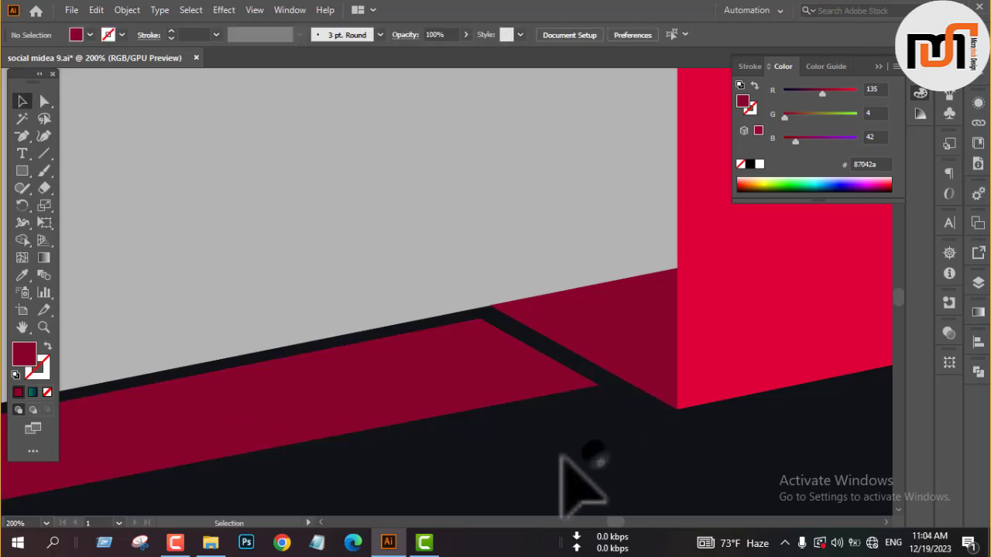
# Fill the slanted bar below the grey shape with the bright crimson dd0239 sampled from the large crimson shape.
pyautogui.scroll(-4, 608, 412)
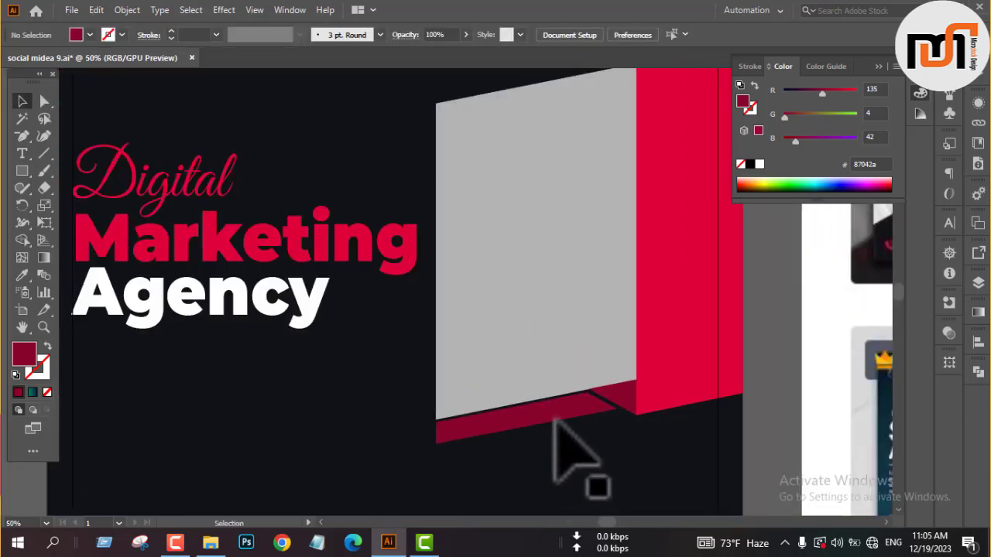
pyautogui.click(554, 422)
pyautogui.press('i')
pyautogui.click(701, 352)
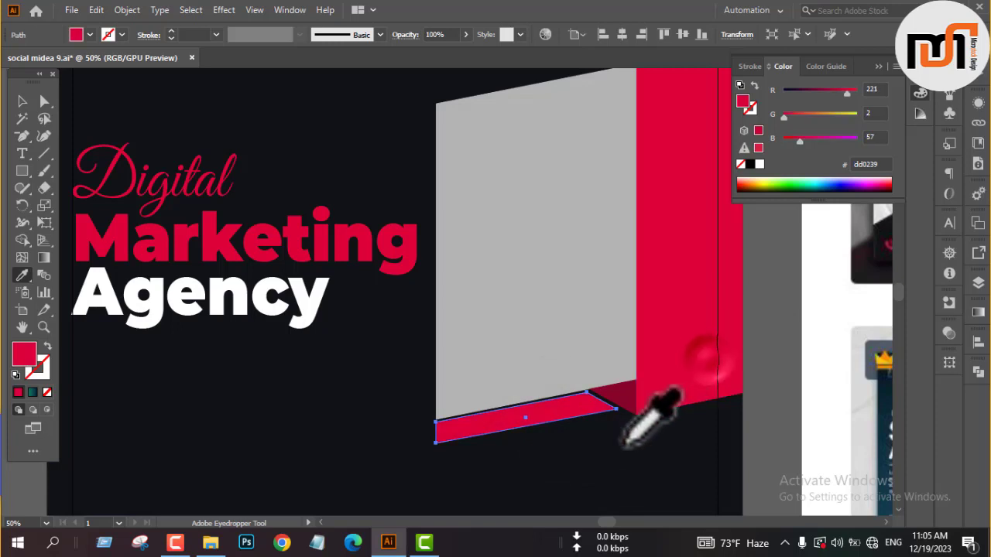
pyautogui.press('v')
pyautogui.click(765, 414)
pyautogui.scroll(-1, 588, 496)
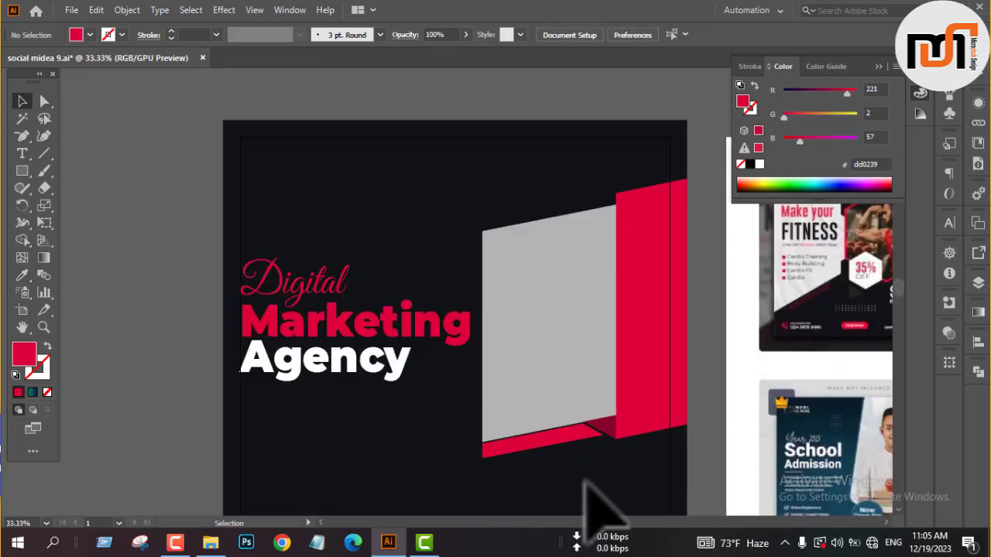
# Try placing a copy of the crimson bar along the grey shape's upper edge, and delete that copy.
pyautogui.scroll(1, 573, 213)
pyautogui.scroll(-1, 573, 217)
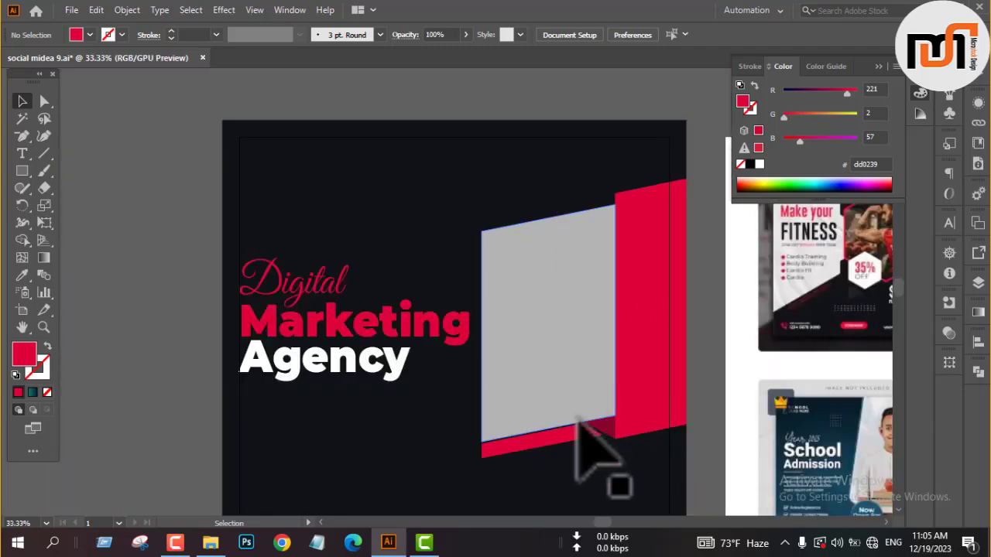
pyautogui.moveTo(561, 437); pyautogui.dragTo(571, 220)
pyautogui.scroll(2, 593, 213)
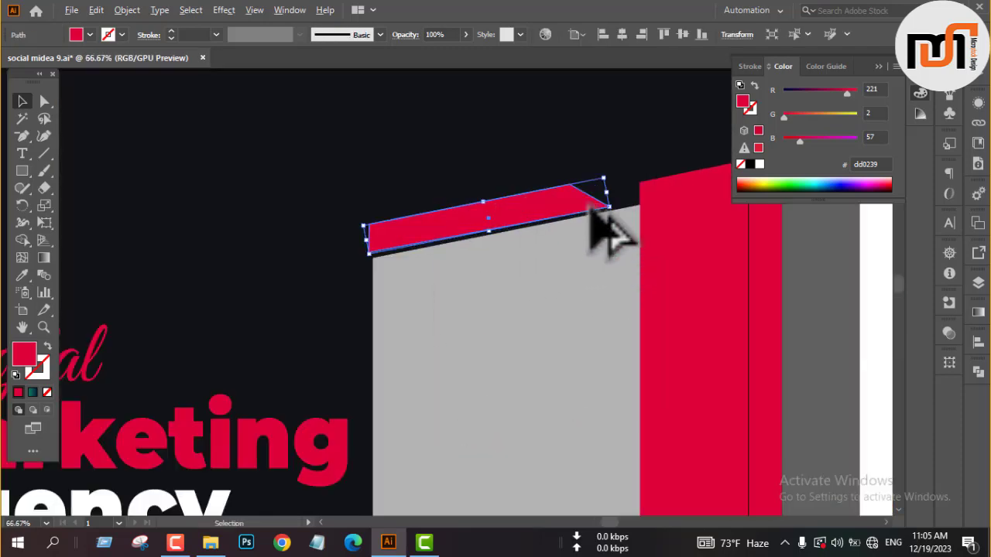
pyautogui.click(513, 164)
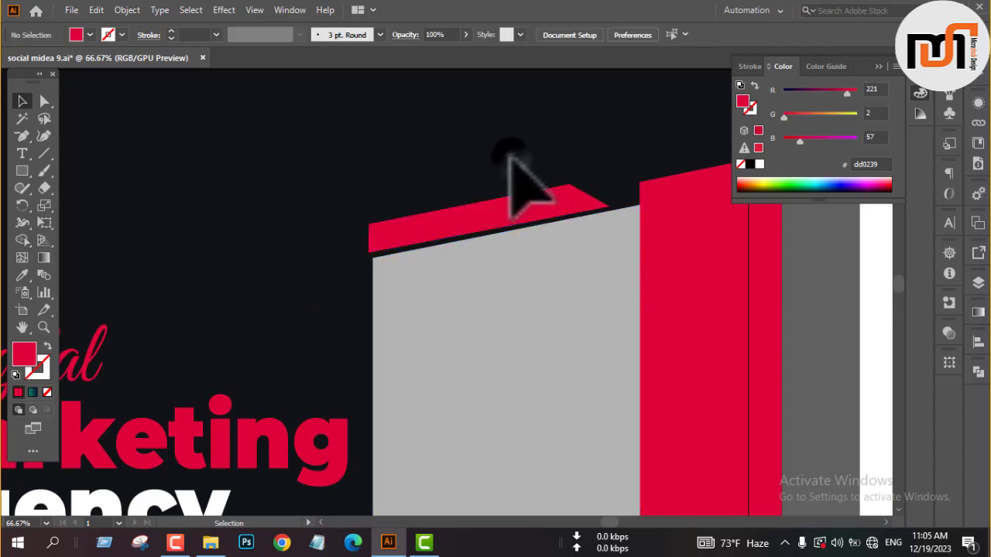
pyautogui.click(477, 215)
pyautogui.press('Delete')
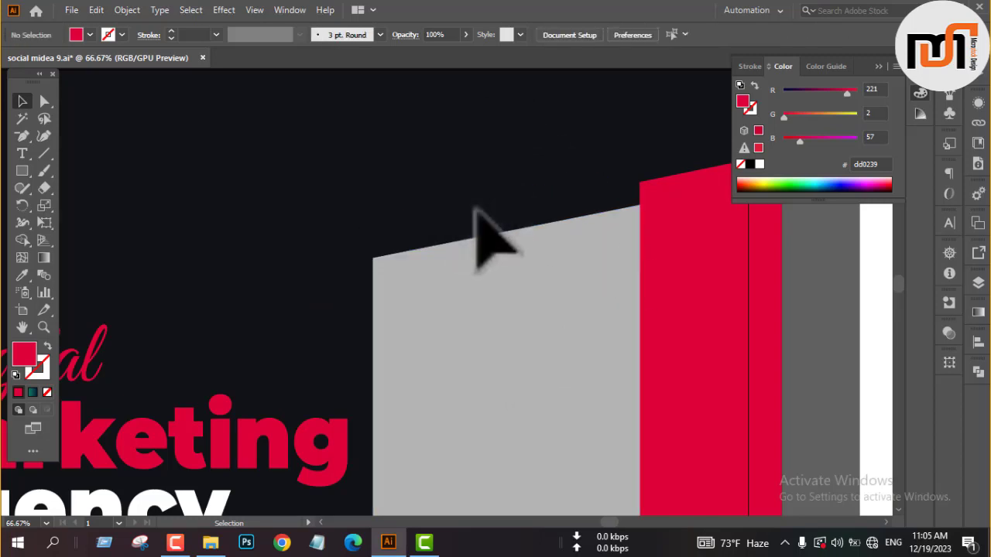
# Duplicate the grey shape behind itself, raise the copy beyond its upper edge and fill it with the sampled crimson dd0239.
pyautogui.click(482, 300)
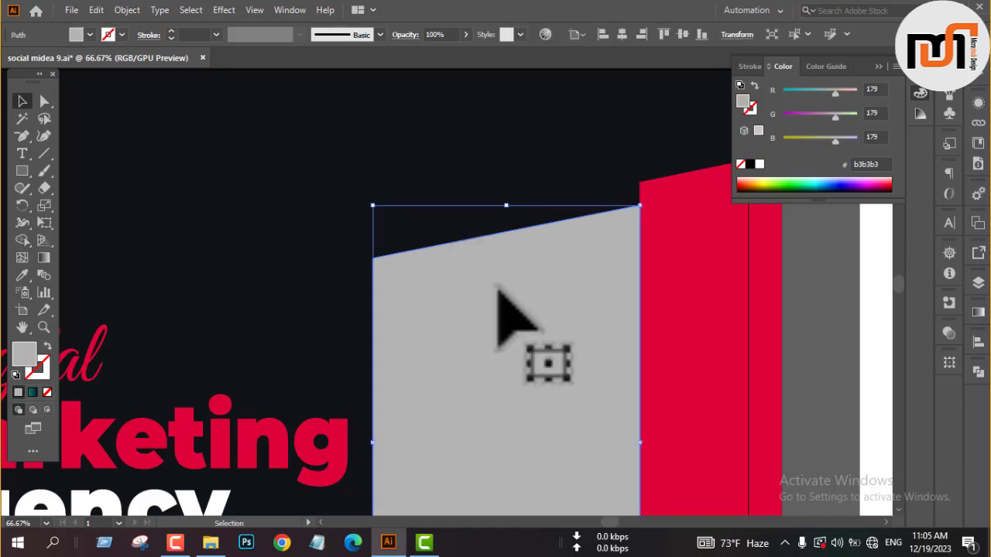
pyautogui.press('v')
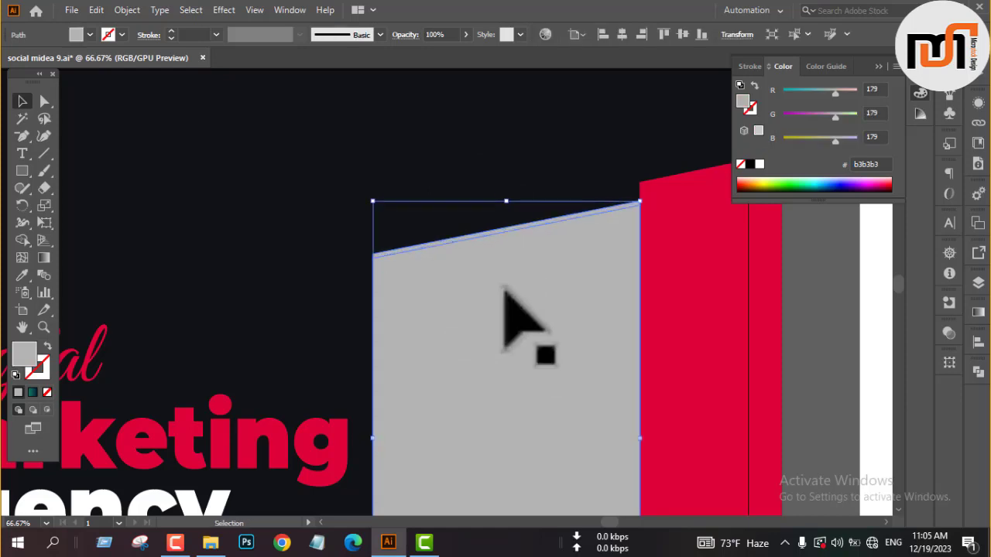
pyautogui.press('Up')
pyautogui.press('Up')
pyautogui.press('Up')
pyautogui.press('Up')
pyautogui.press('Up')
pyautogui.press('Up')
pyautogui.press('Up')
pyautogui.press('Up')
pyautogui.press('Up')
pyautogui.press('Up')
pyautogui.press('Up')
pyautogui.press('Up')
pyautogui.press('Up')
pyautogui.press('Up')
pyautogui.press('Up')
pyautogui.press('Up')
pyautogui.press('Up')
pyautogui.press('Up')
pyautogui.press('Up')
pyautogui.press('Up')
pyautogui.press('Up')
pyautogui.press('Up')
pyautogui.press('Up')
pyautogui.press('Up')
pyautogui.press('Up')
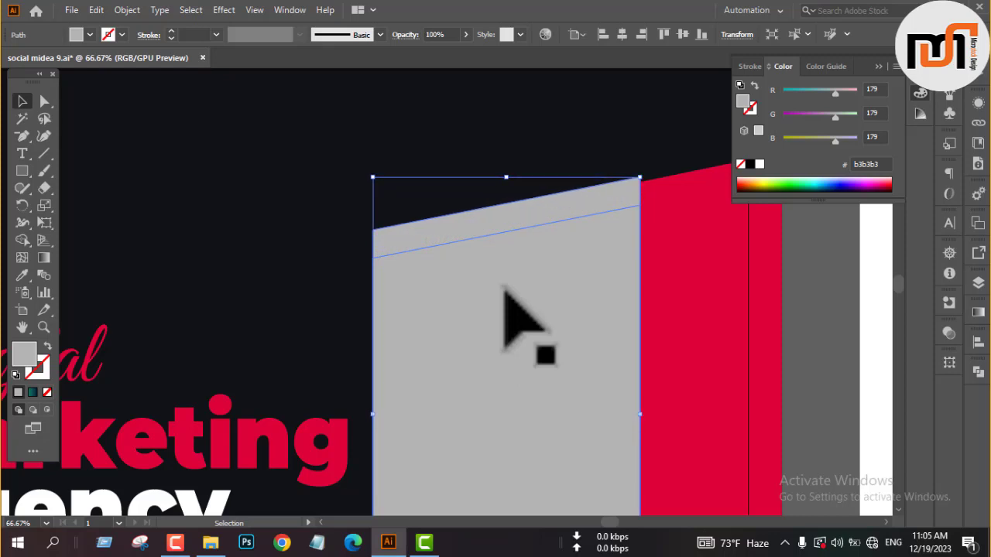
pyautogui.press('i')
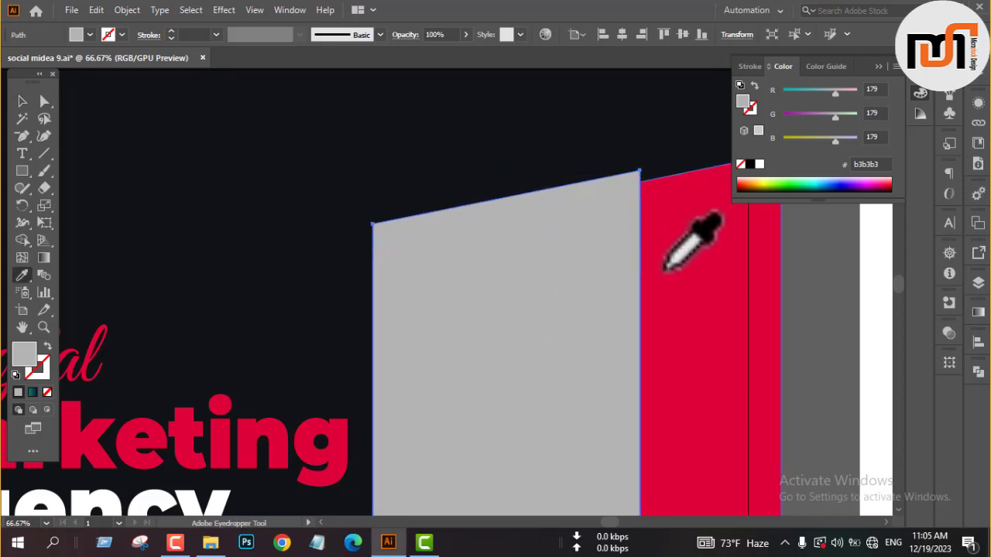
pyautogui.click(658, 262)
pyautogui.press('v')
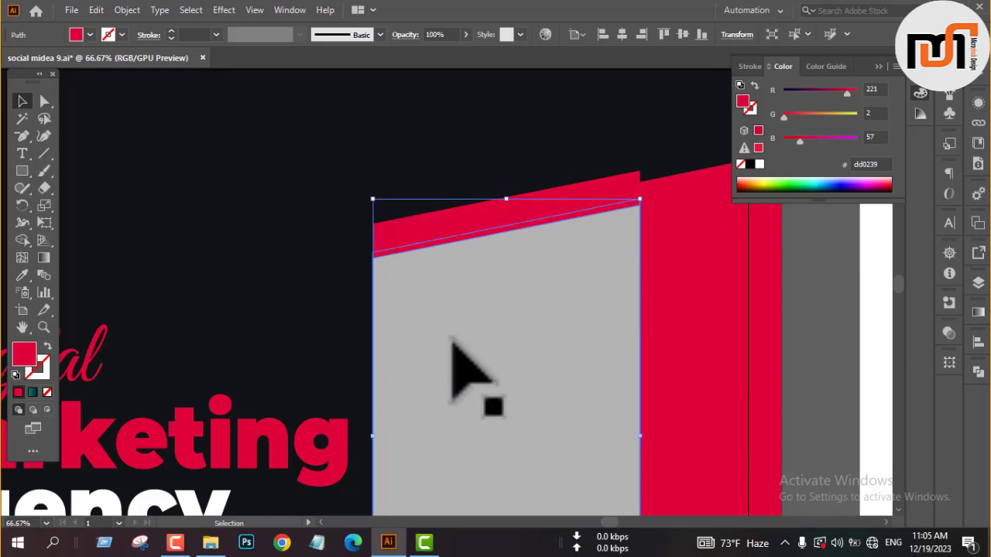
# Cut the raised crimson copy with a second, lower copy and delete the leftovers, leaving a slanted strip with a thin gap above the grey shape.
pyautogui.click(416, 219)
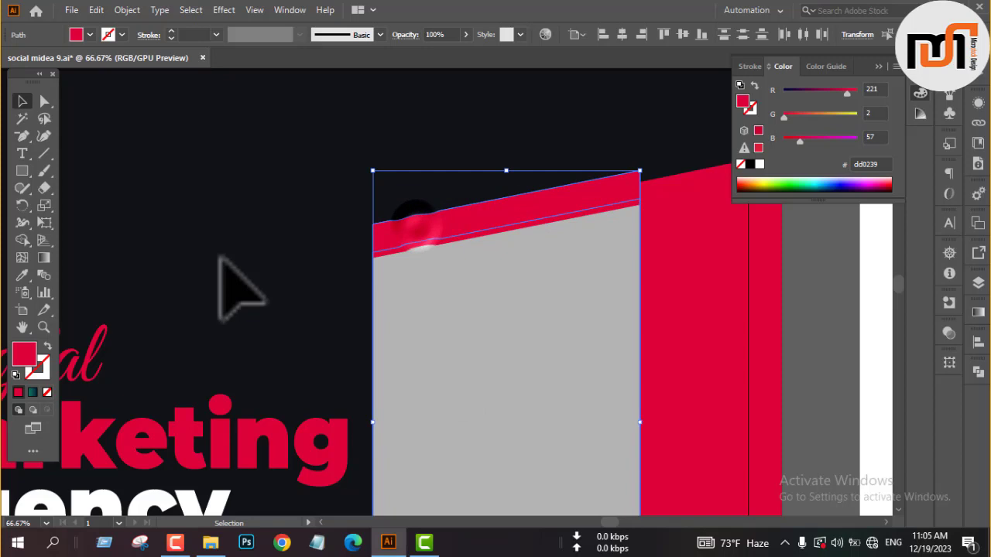
pyautogui.click(22, 240)
pyautogui.click(448, 218)
pyautogui.press('v')
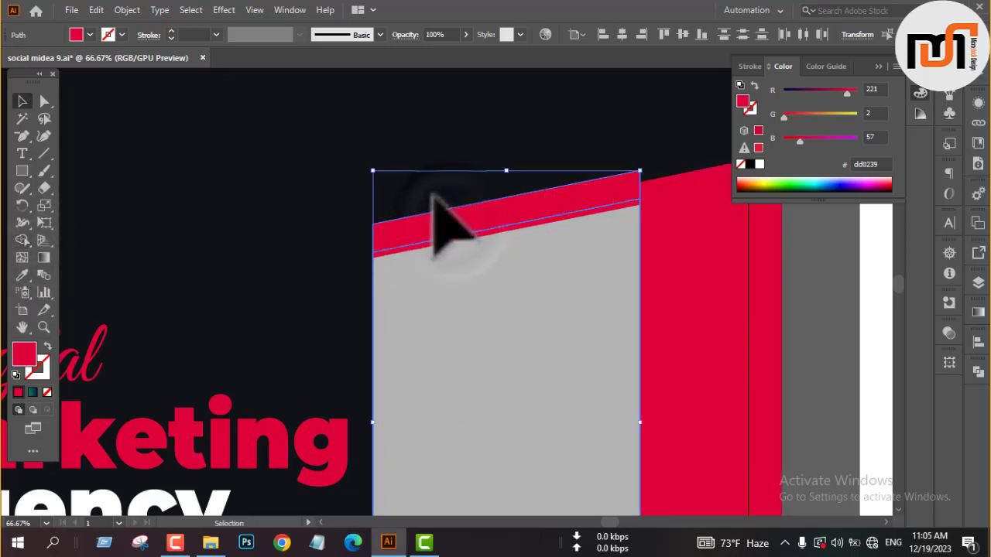
pyautogui.click(432, 195)
pyautogui.scroll(3, 421, 241)
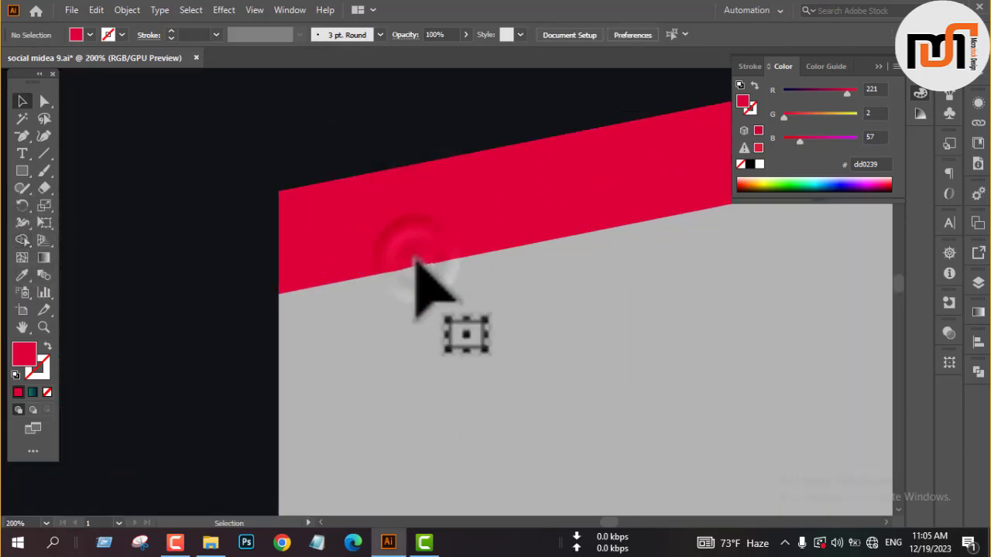
pyautogui.click(416, 260)
pyautogui.press('Delete')
pyautogui.scroll(-4, 393, 267)
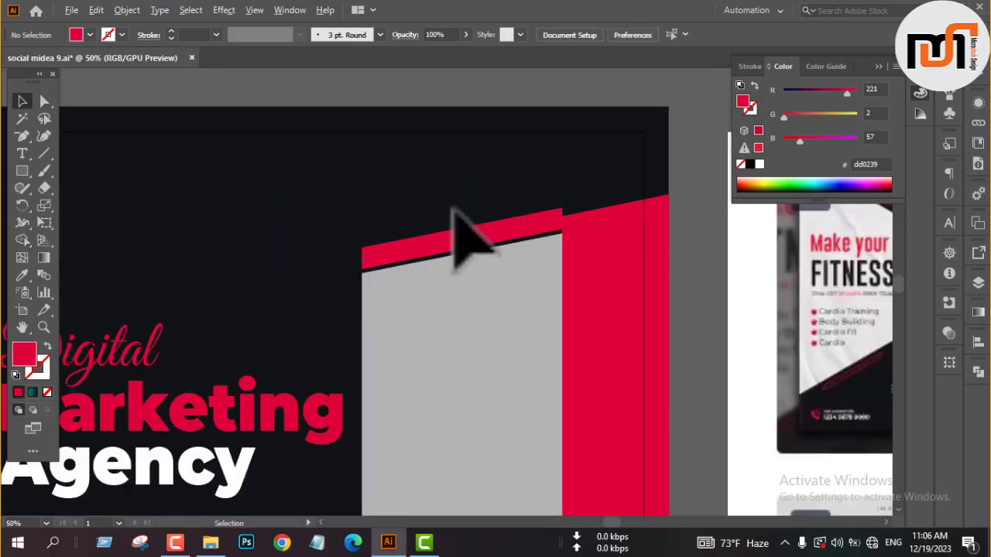
# Remove the slanted strip's fill and give it a 2 pt stroke in crimson dd0239.
pyautogui.scroll(2, 570, 276)
pyautogui.click(474, 208)
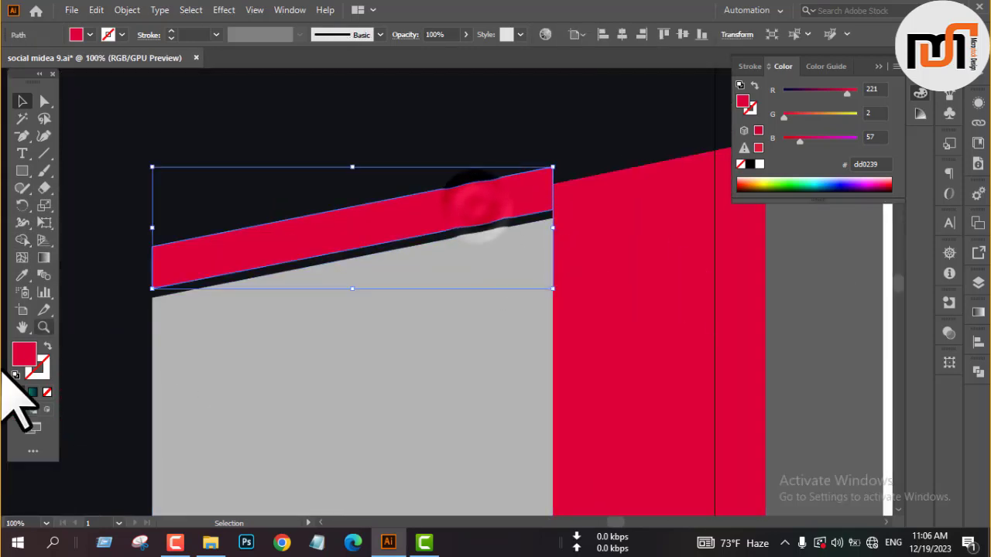
pyautogui.scroll(1, 2, 372)
pyautogui.click(47, 392)
pyautogui.click(37, 367)
pyautogui.click(18, 392)
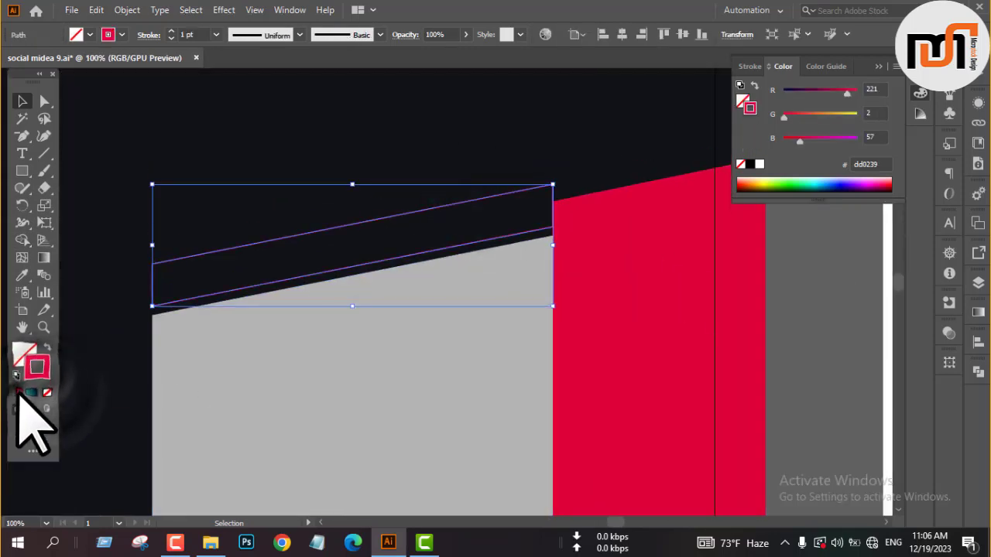
pyautogui.click(171, 31)
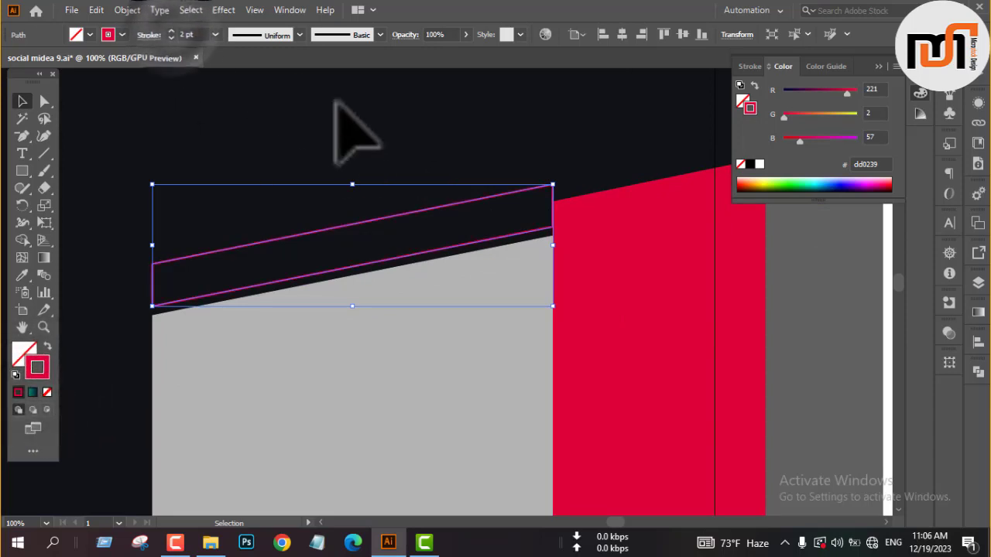
pyautogui.scroll(-3, 307, 144)
pyautogui.click(476, 164)
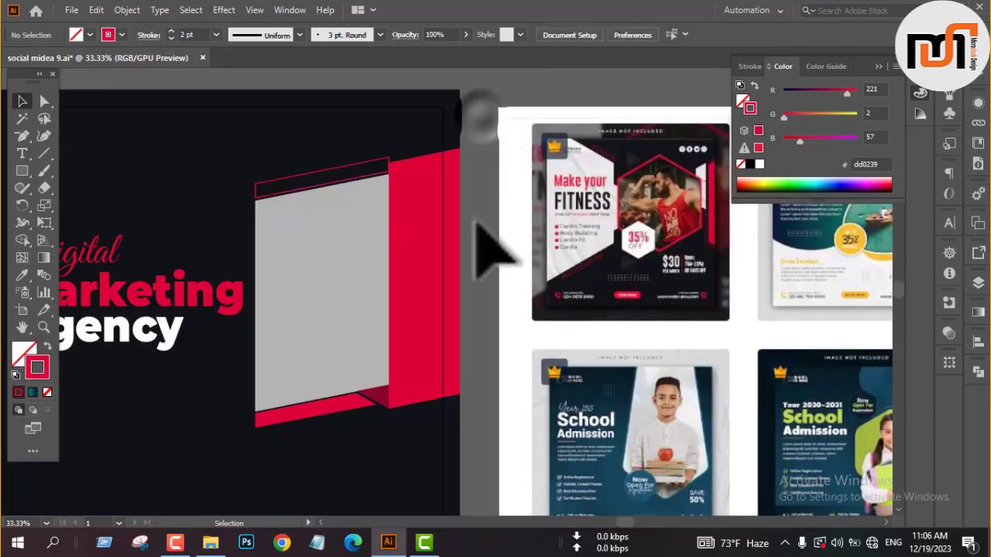
# Try thinning the strip's outline to 1 pt and expanding its stroke.
pyautogui.click(306, 168)
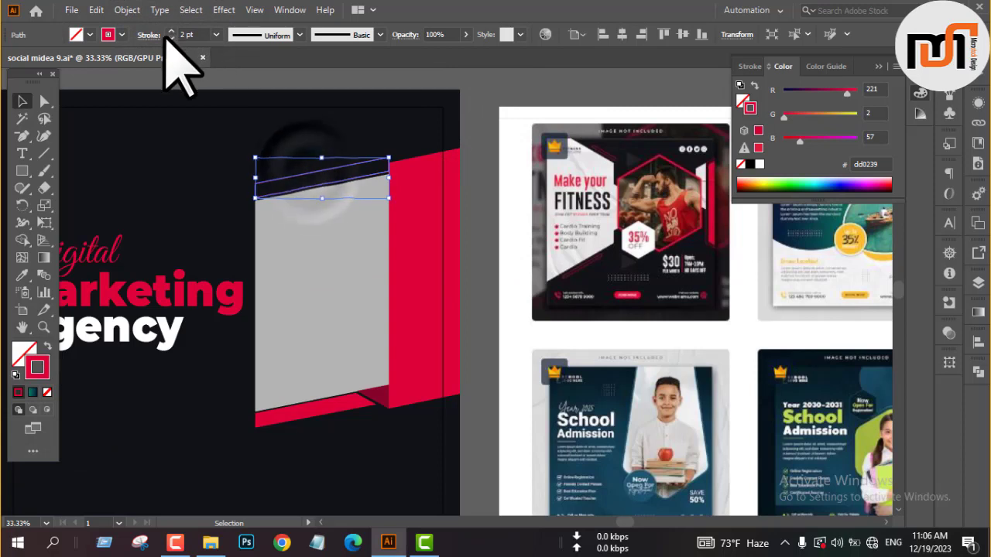
pyautogui.click(482, 124)
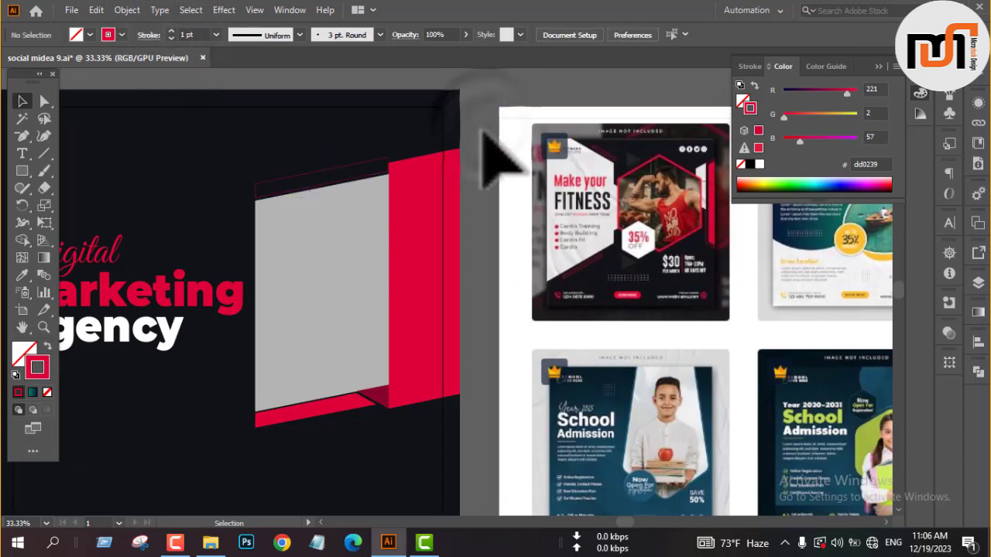
pyautogui.click(321, 172)
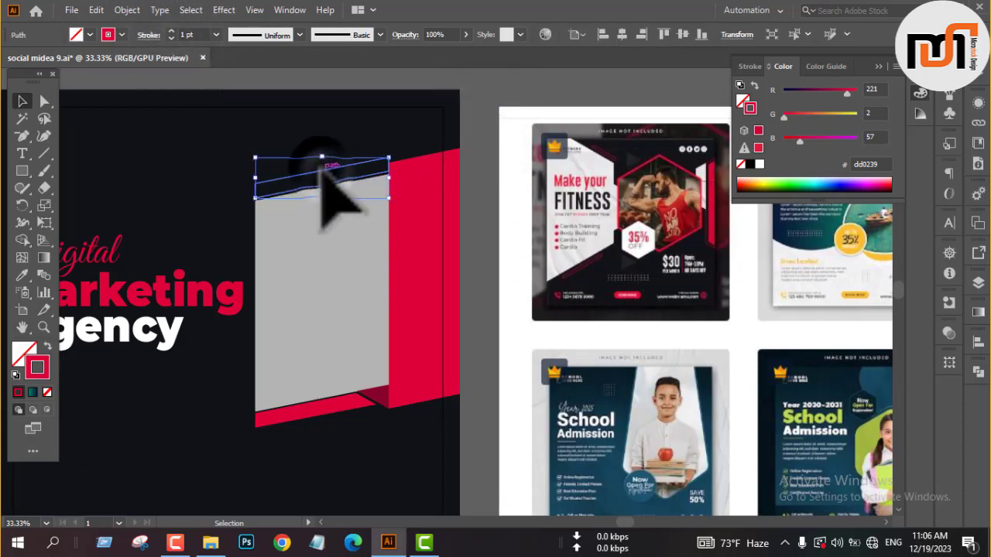
pyautogui.rightClick(322, 173)
pyautogui.click(117, 11)
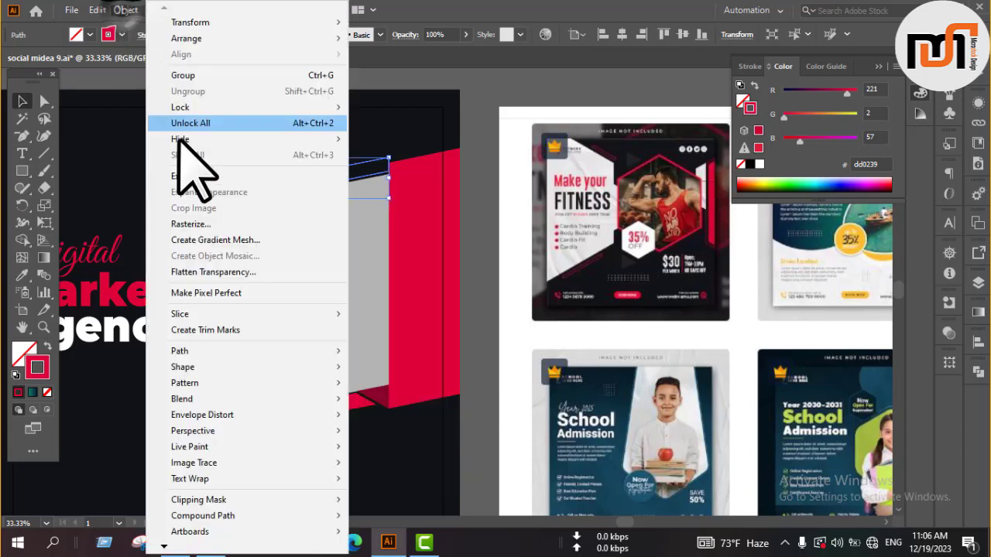
pyautogui.click(191, 178)
pyautogui.click(469, 354)
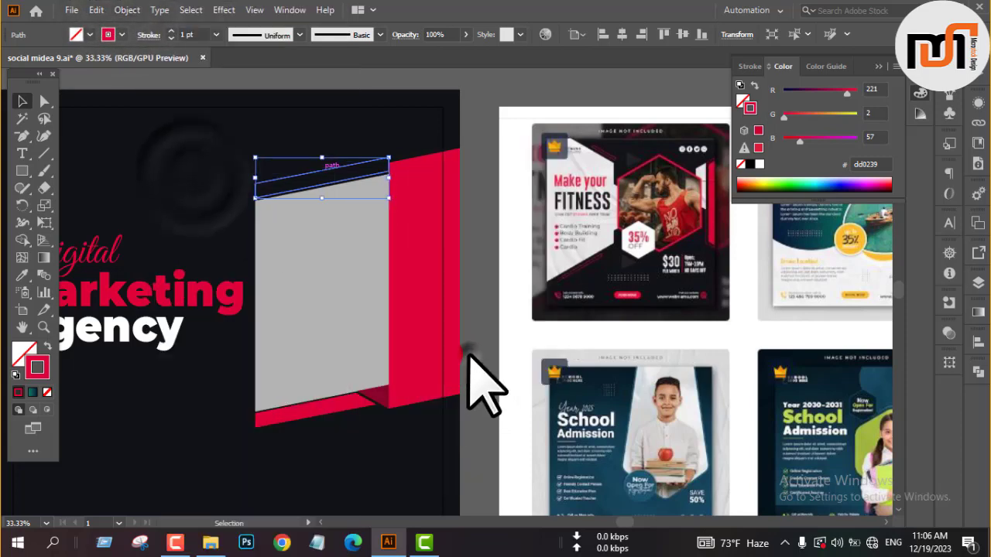
pyautogui.click(482, 228)
# Undo the stroke expansion and the 1 pt change on the strip's outline.
pyautogui.scroll(-1, 499, 213)
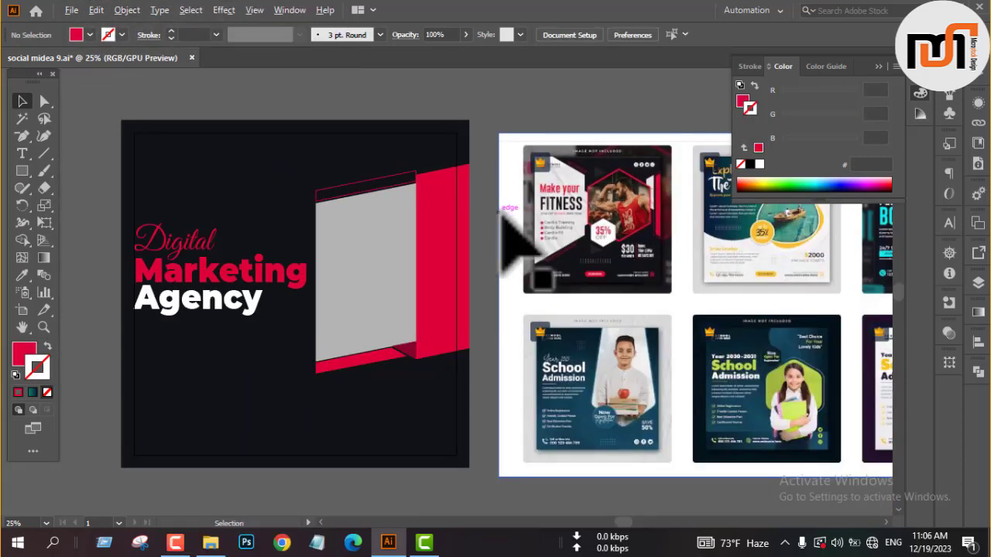
pyautogui.scroll(4, 338, 172)
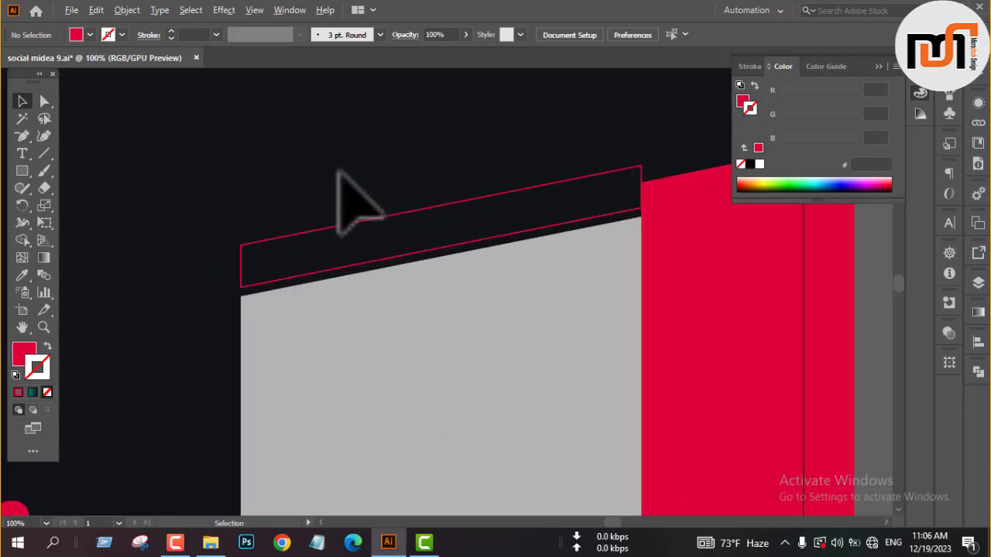
pyautogui.click(325, 230)
pyautogui.hotkey('ctrl', 'z')
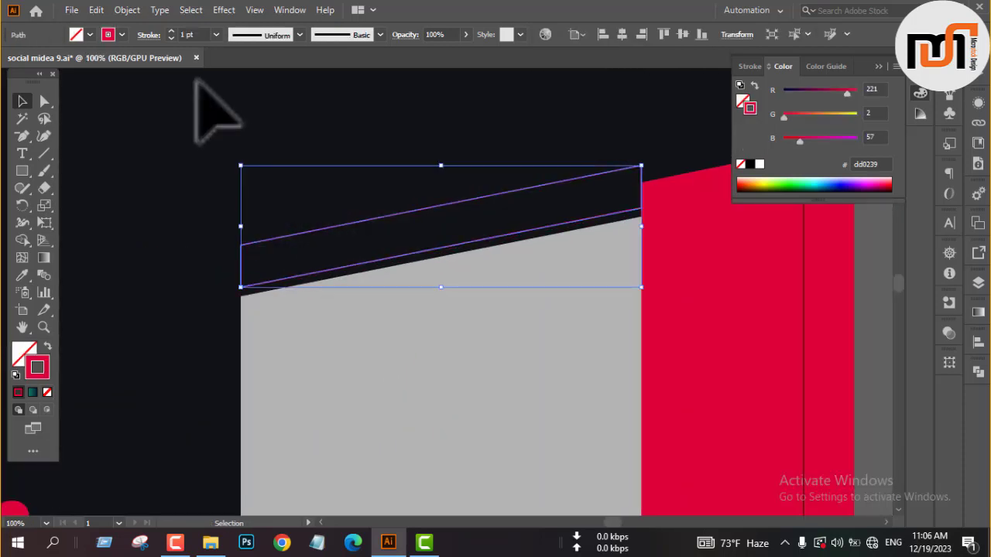
# Expand the crimson outline of the strip above the grey shape into a filled shape.
pyautogui.click(127, 9)
pyautogui.click(195, 204)
pyautogui.click(461, 353)
pyautogui.scroll(-3, 405, 343)
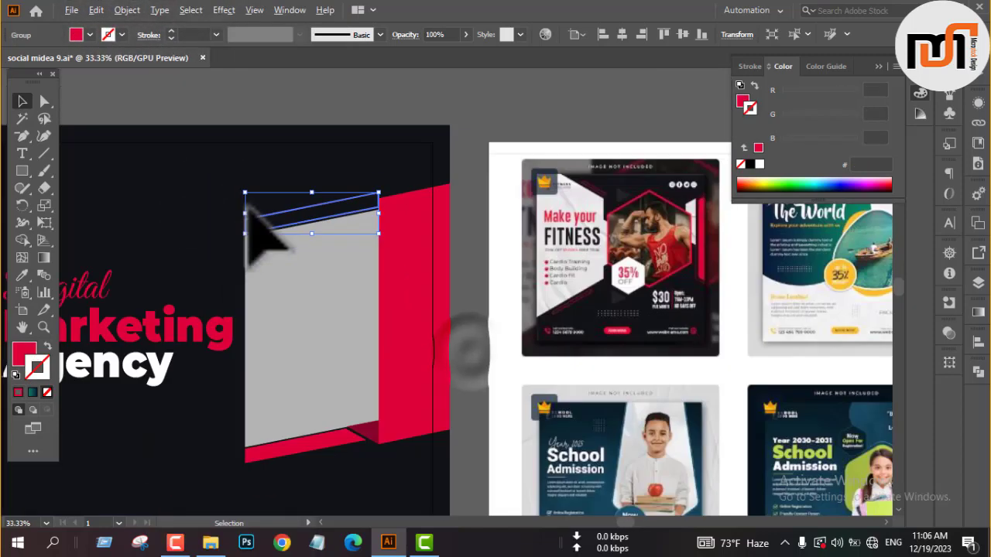
pyautogui.click(457, 176)
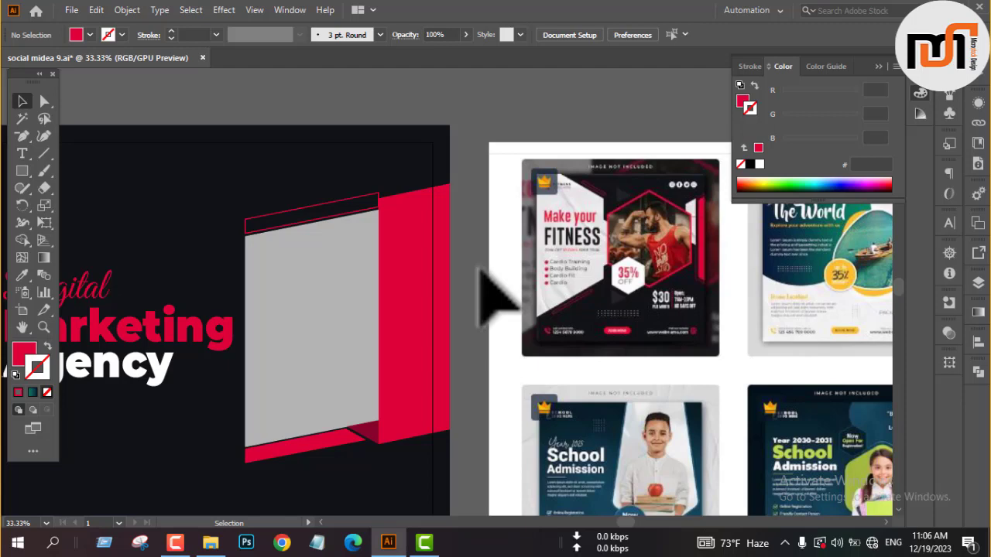
# Offset the grey slanted shape's path by -9 px with miter joins to create an inset copy.
pyautogui.scroll(-2, 476, 266)
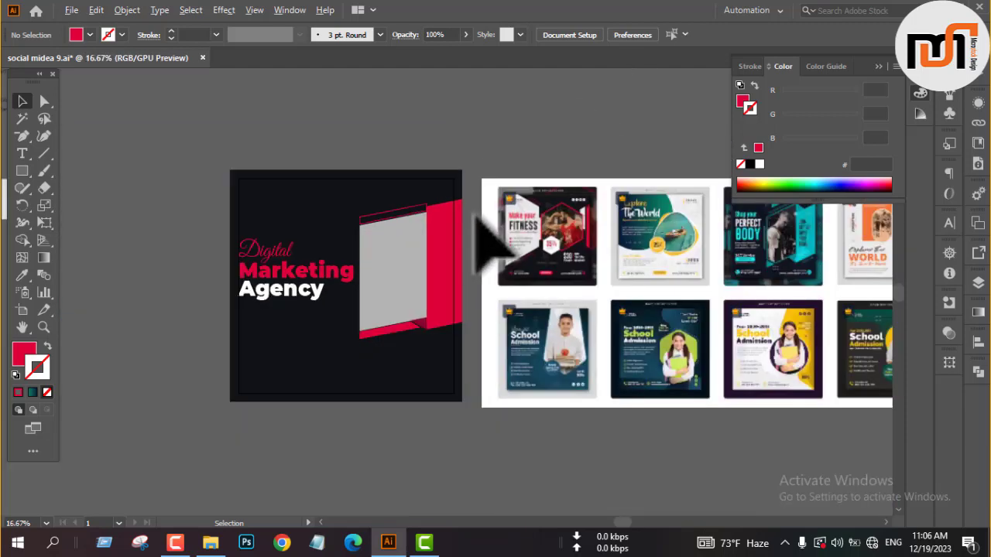
pyautogui.click(389, 283)
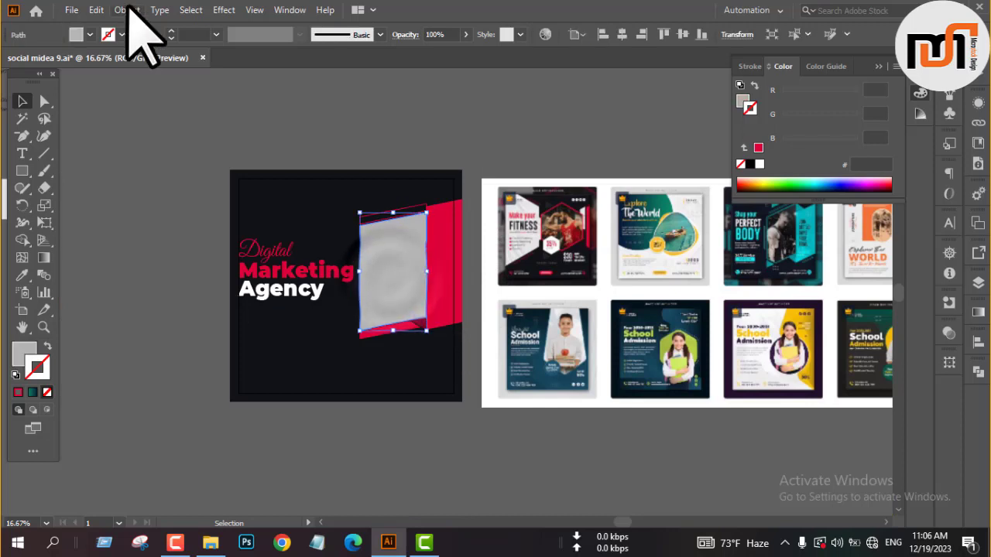
pyautogui.click(127, 10)
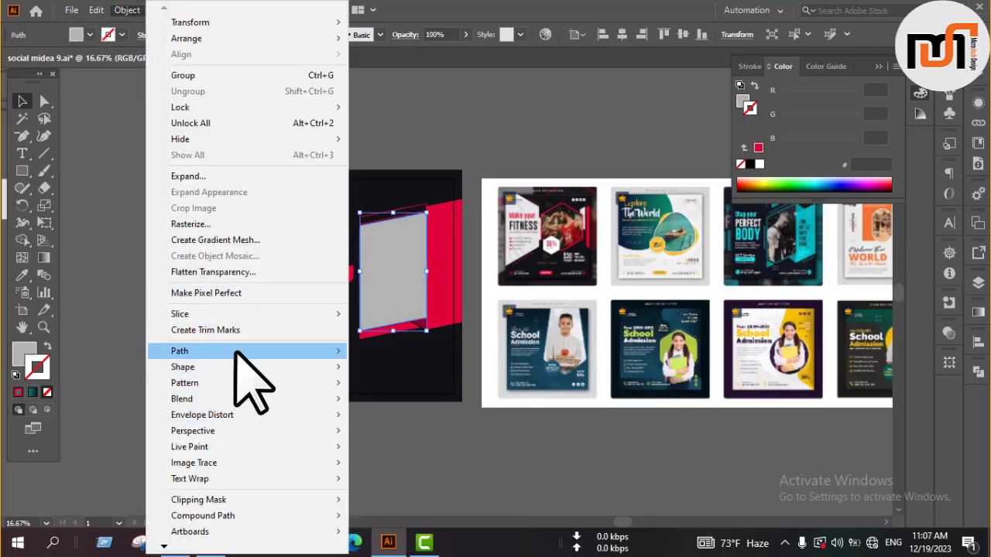
pyautogui.moveTo(341, 350)
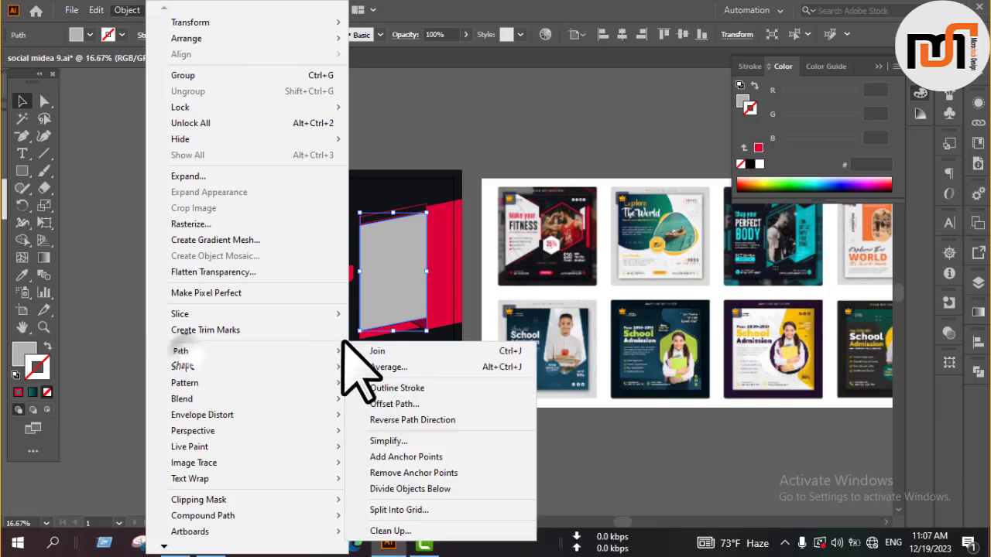
pyautogui.click(372, 403)
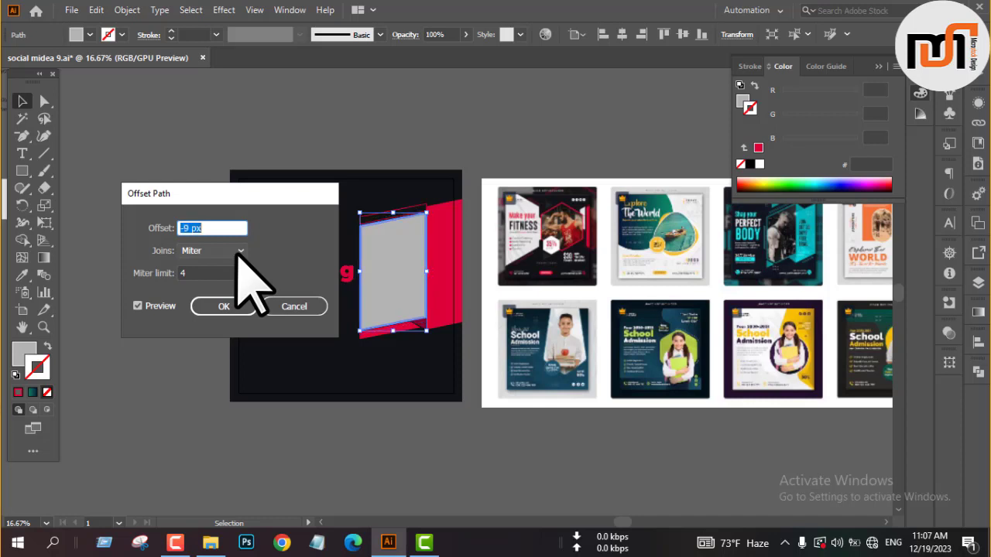
pyautogui.click(225, 306)
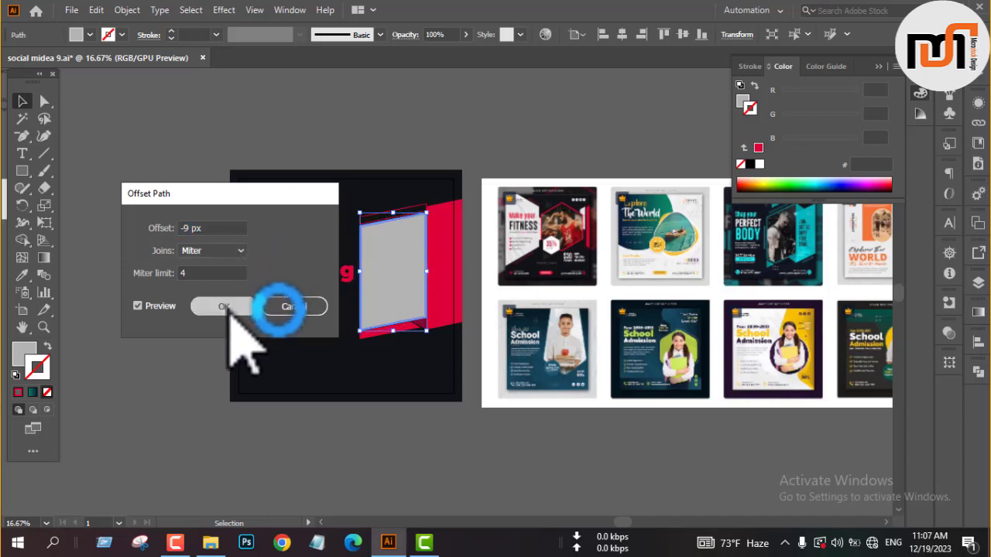
# Fill the inset copy inside the grey slanted shape with a lighter grey.
pyautogui.click(89, 34)
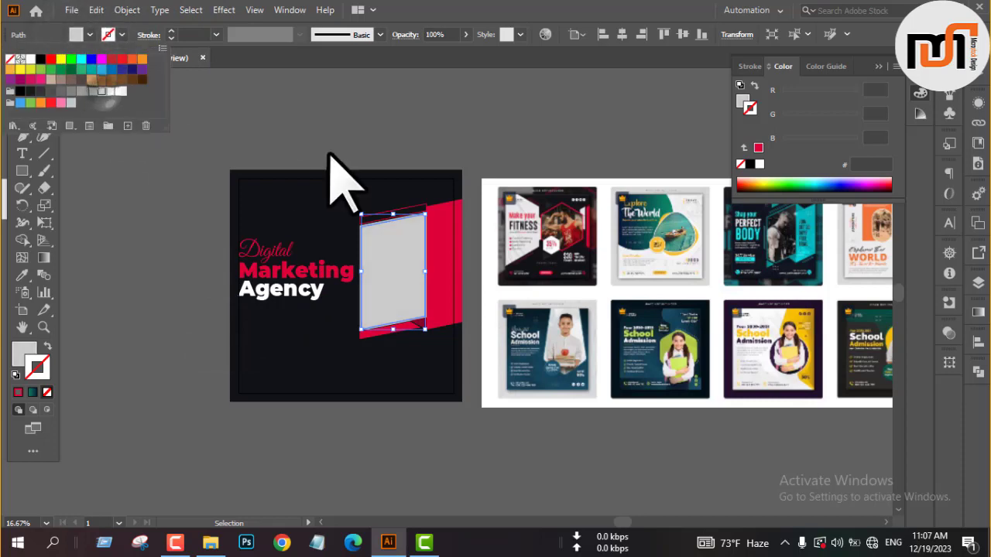
pyautogui.click(573, 145)
pyautogui.click(552, 133)
pyautogui.scroll(4, 406, 235)
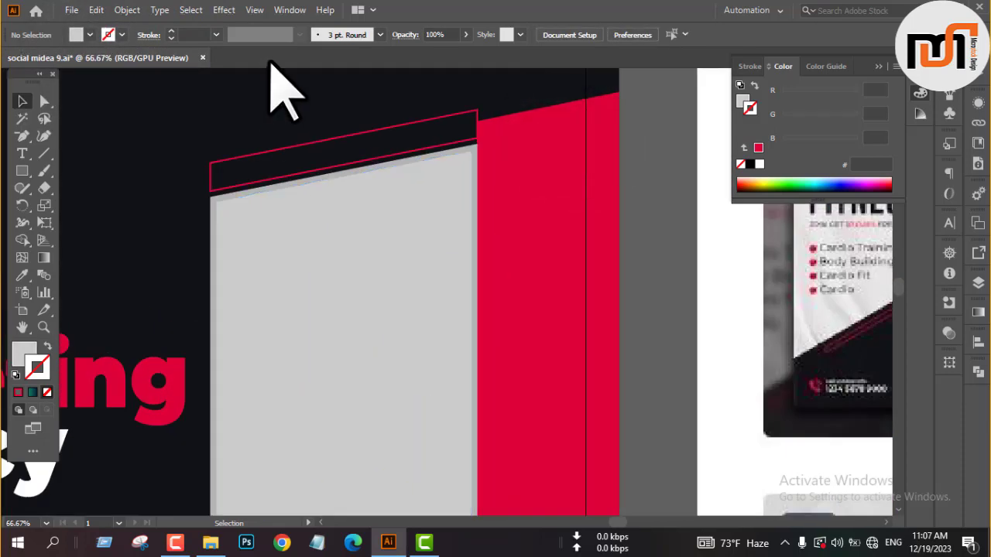
# Recolour the outer grey shape with the crimson sampled from the adjacent panel, forming a frame around the light grey inset.
pyautogui.scroll(-3, 285, 91)
pyautogui.moveTo(593, 284); pyautogui.dragTo(511, 374)
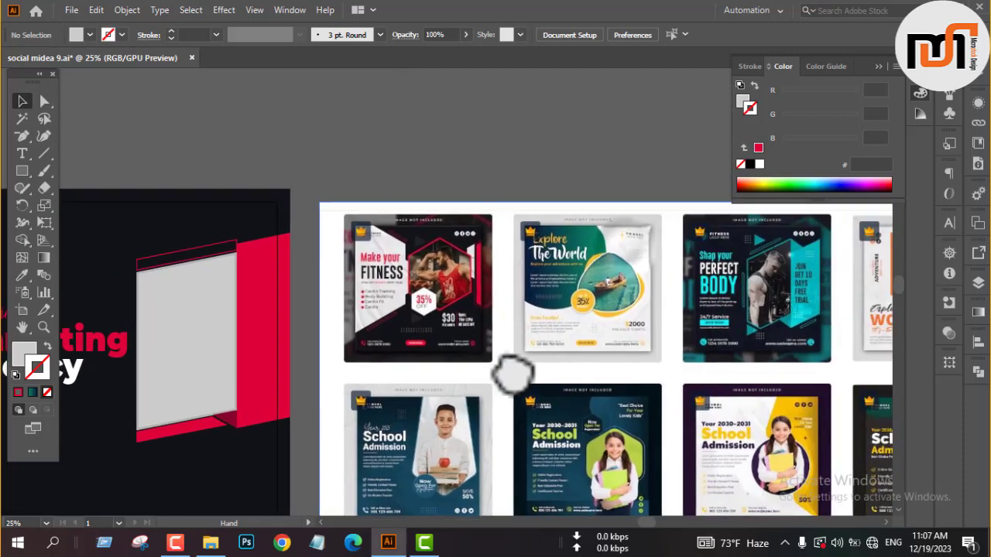
pyautogui.moveTo(570, 377); pyautogui.dragTo(896, 343)
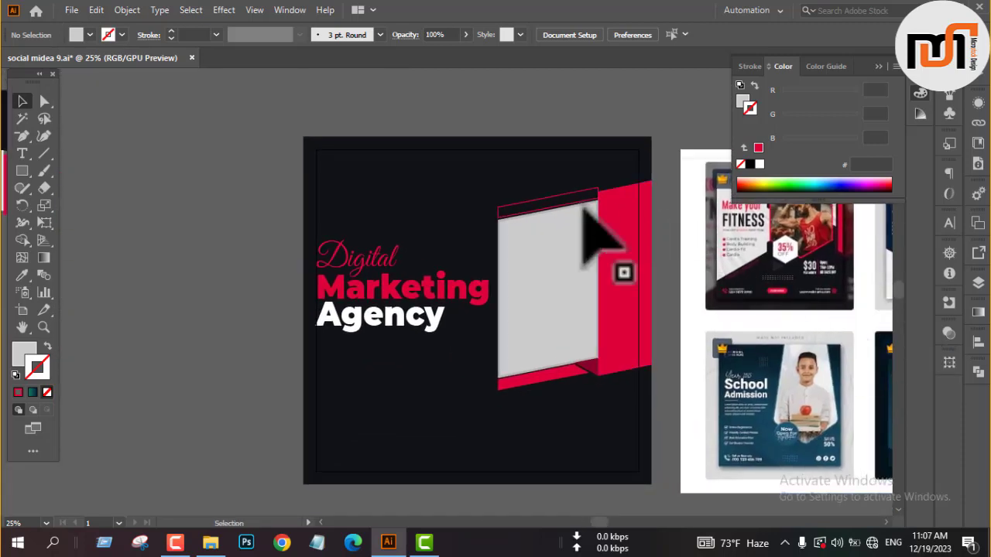
pyautogui.scroll(5, 585, 223)
pyautogui.click(565, 201)
pyautogui.press('i')
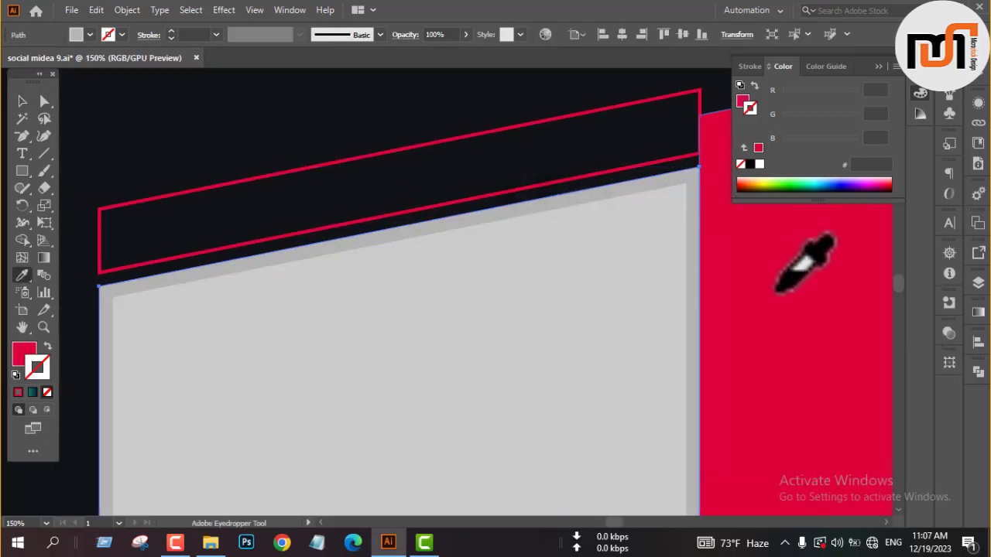
pyautogui.click(779, 281)
pyautogui.press('v')
pyautogui.scroll(-3, 337, 179)
pyautogui.click(593, 262)
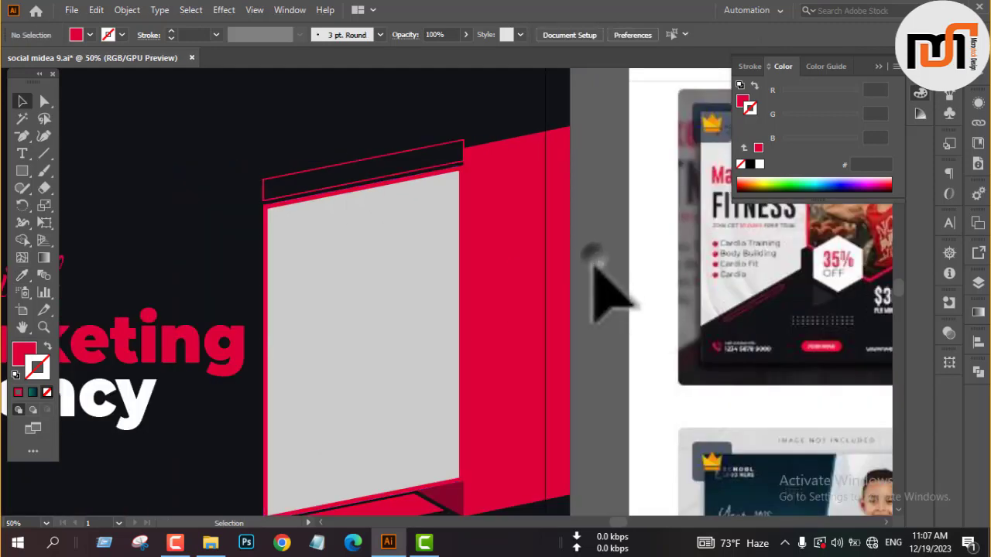
pyautogui.scroll(-1, 594, 263)
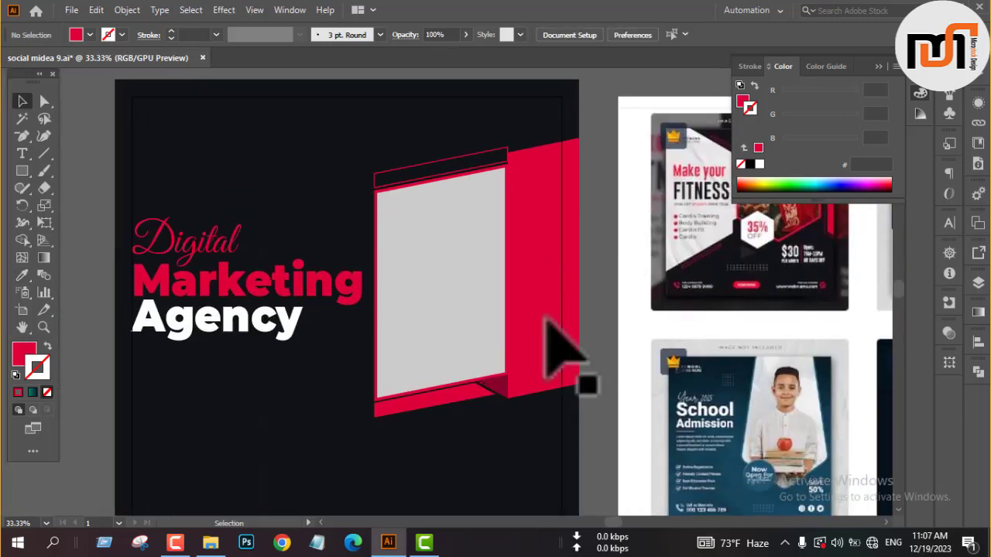
pyautogui.scroll(2, 477, 405)
pyautogui.scroll(-2, 476, 408)
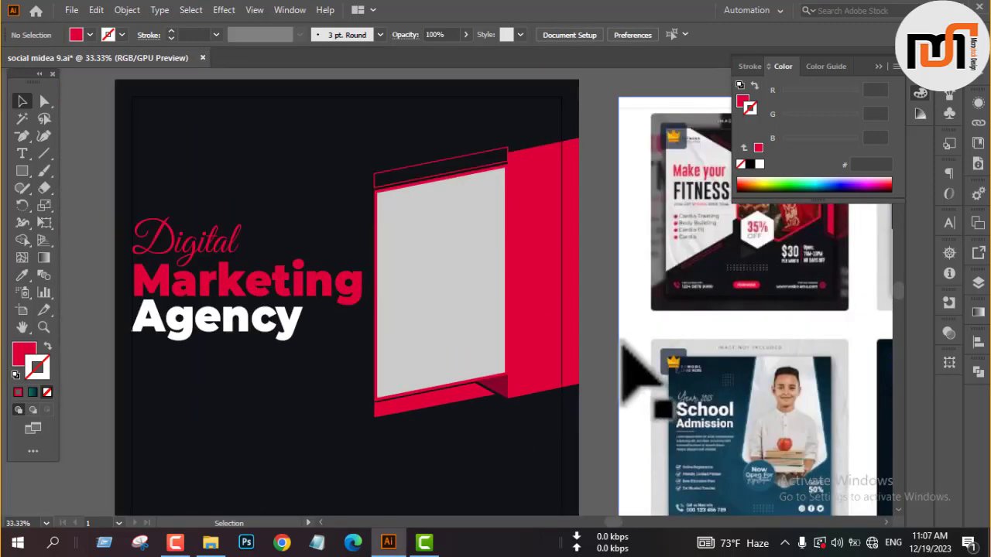
pyautogui.scroll(-1, 620, 354)
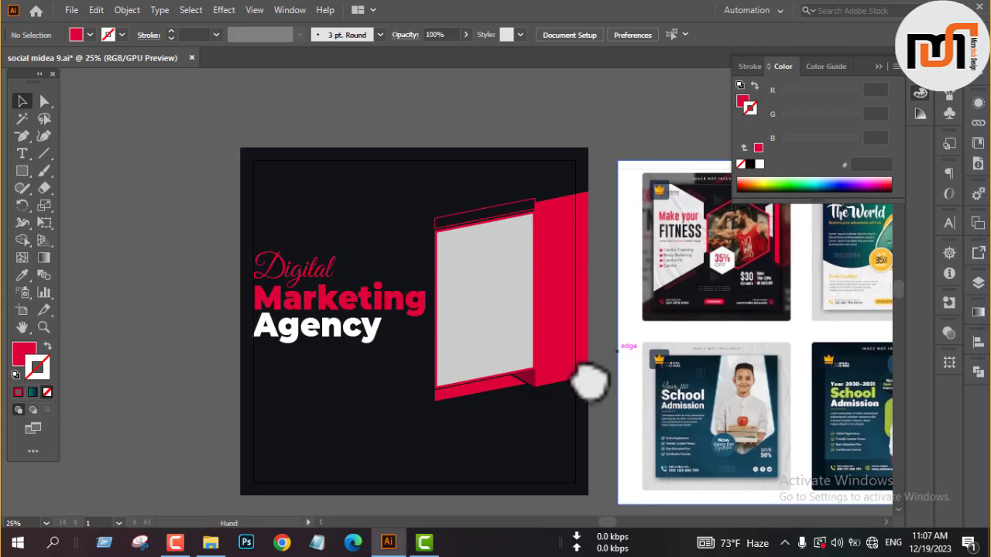
# Copy the YOUR LOGO group from the spare elements onto the post above the headline and fill it white.
pyautogui.moveTo(586, 380); pyautogui.dragTo(723, 347)
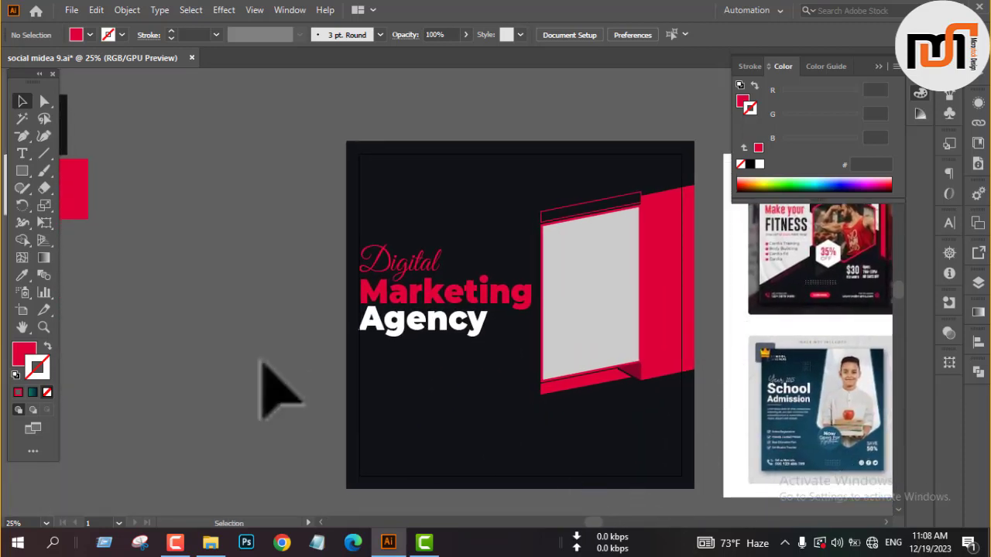
pyautogui.moveTo(217, 244); pyautogui.dragTo(312, 266)
pyautogui.scroll(-2, 252, 217)
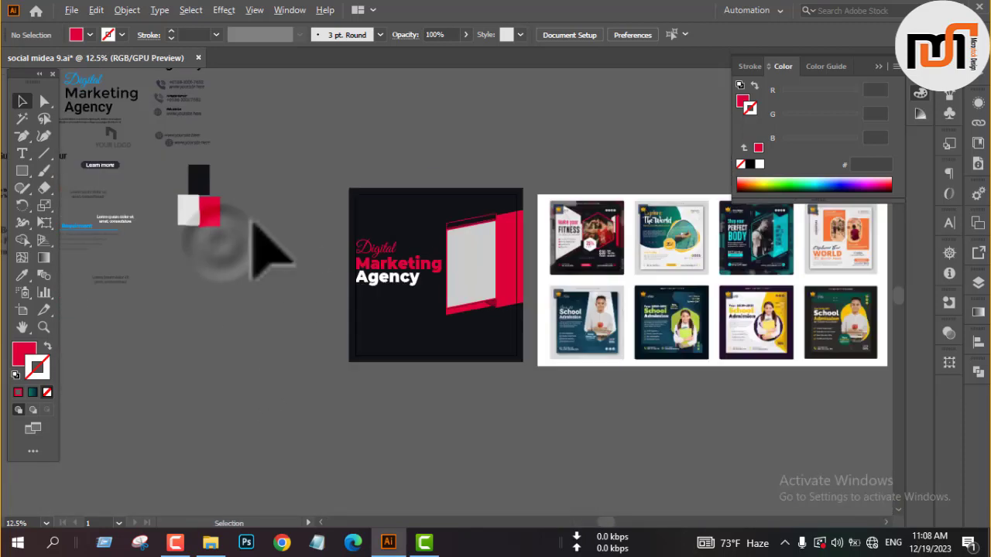
pyautogui.moveTo(114, 137); pyautogui.dragTo(380, 210)
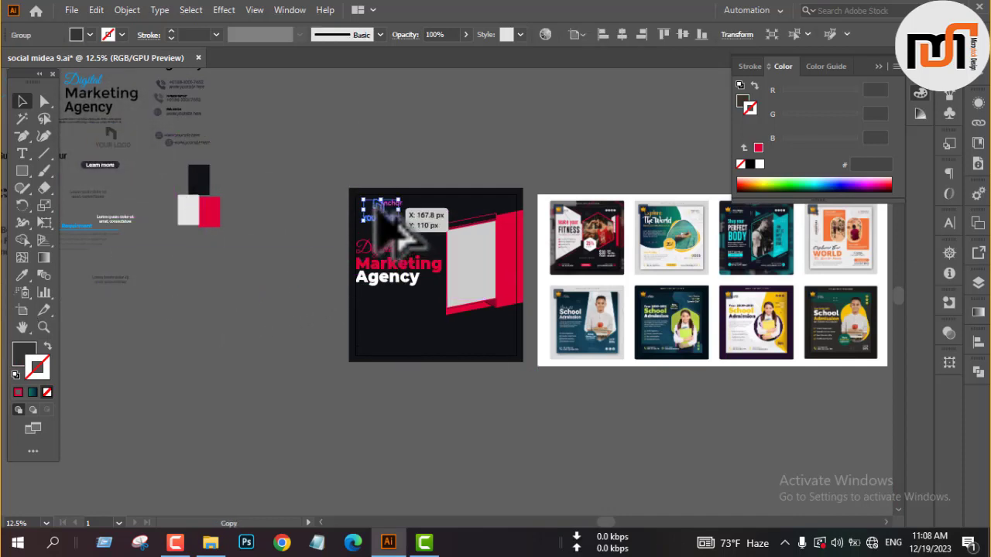
pyautogui.click(76, 34)
pyautogui.click(31, 60)
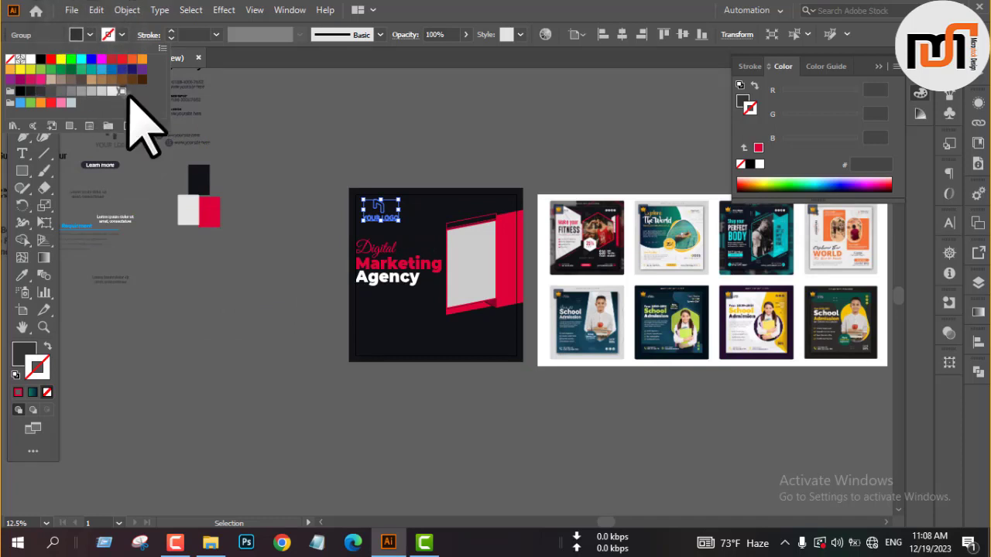
# Bring the logo to the front and align it to the left and top of the post's inner margin.
pyautogui.rightClick(274, 132)
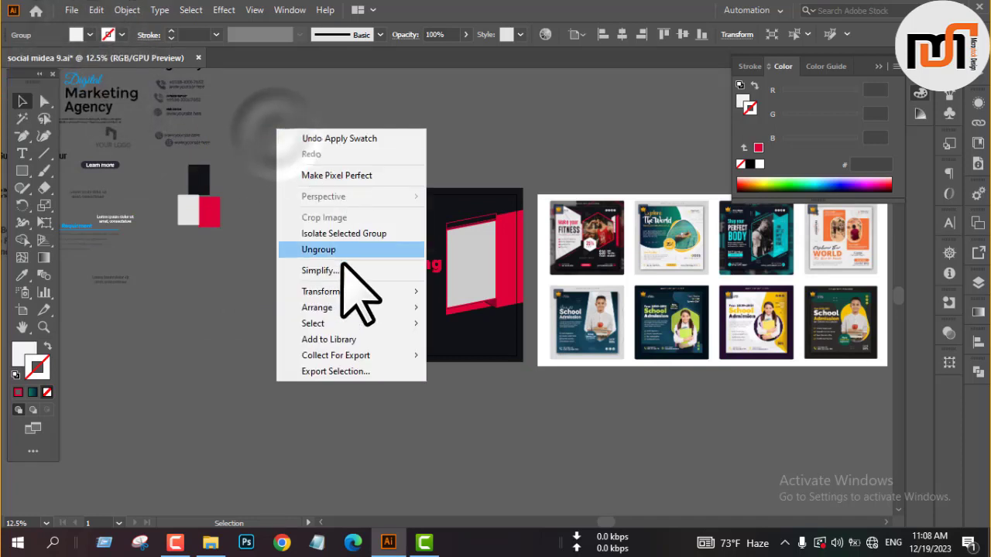
pyautogui.click(327, 309)
pyautogui.click(436, 307)
pyautogui.click(601, 34)
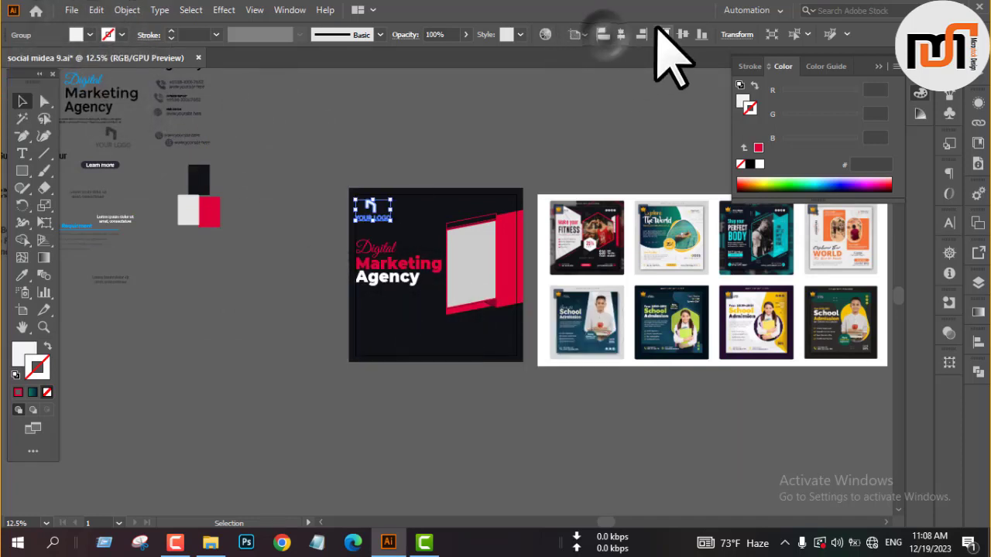
pyautogui.click(663, 34)
pyautogui.click(332, 140)
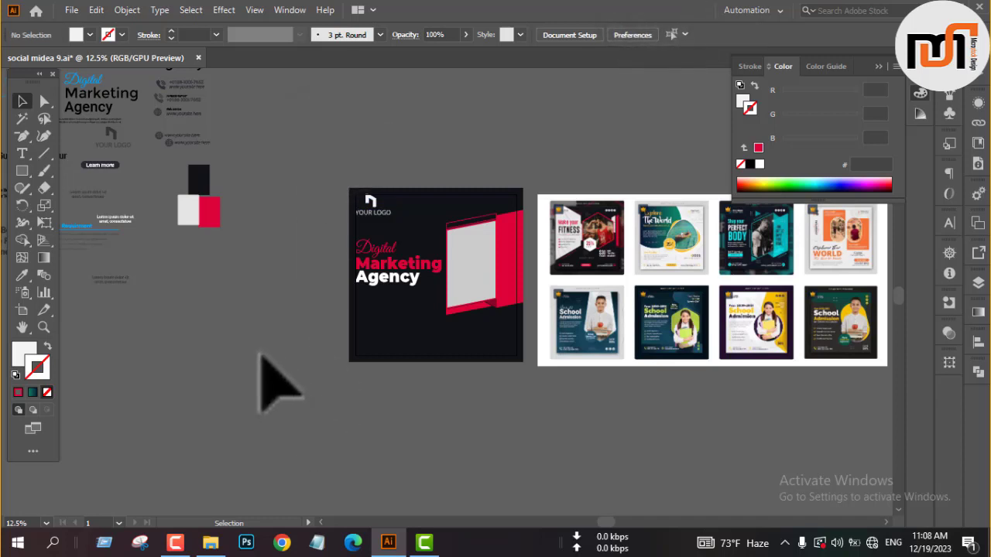
# Copy the two-line lorem ipsum paragraph below the headline, fill it near-white and bring it to the front.
pyautogui.click(102, 121)
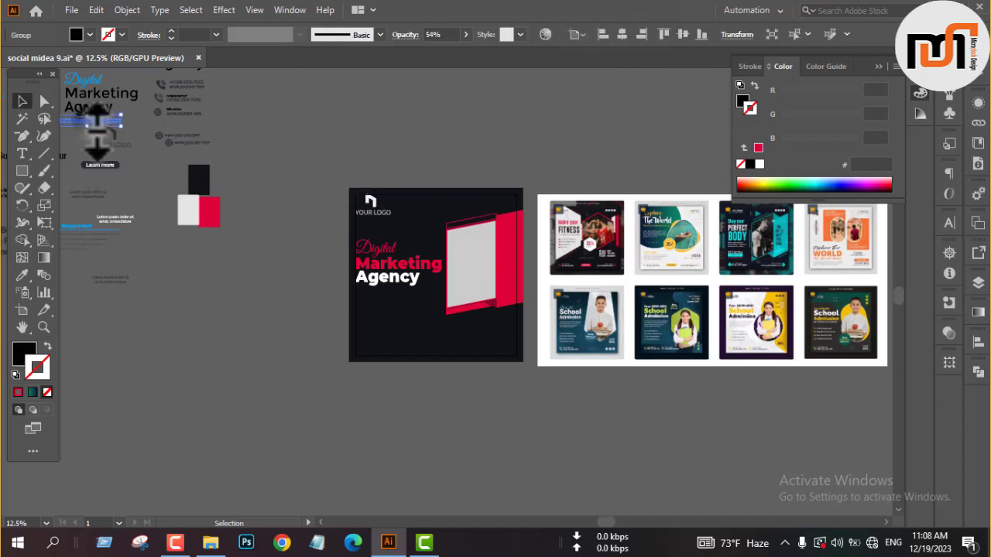
pyautogui.moveTo(110, 128); pyautogui.dragTo(404, 300)
pyautogui.click(74, 33)
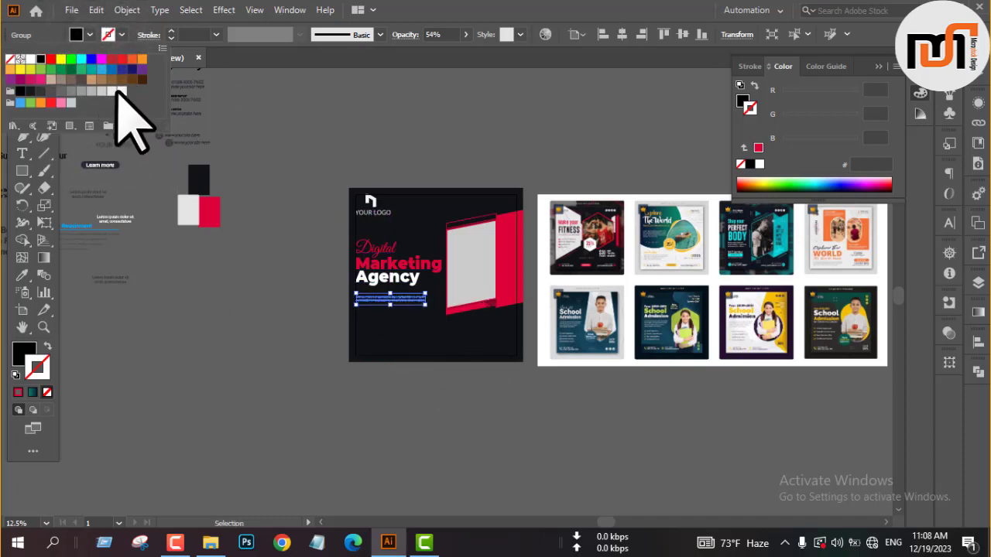
pyautogui.click(120, 91)
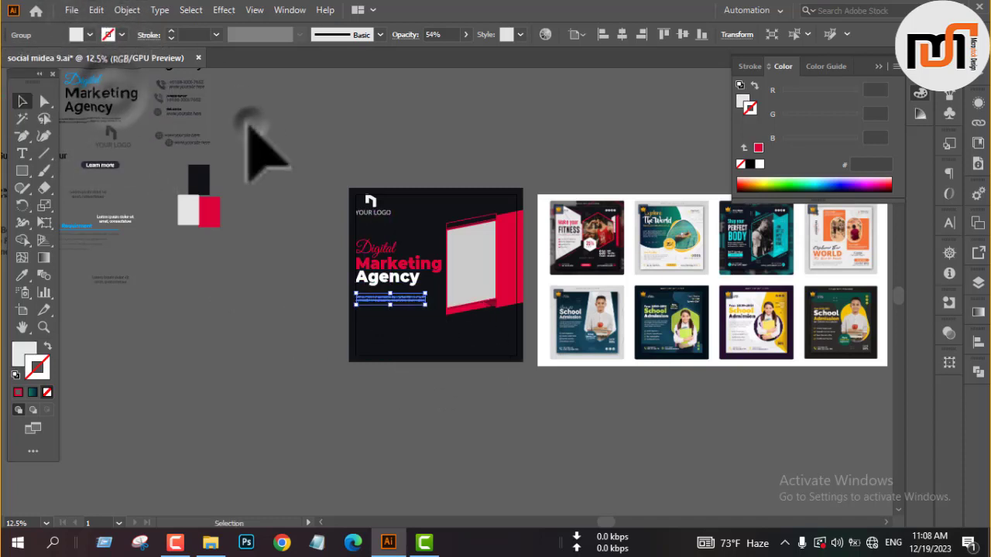
pyautogui.rightClick(264, 266)
pyautogui.moveTo(341, 442)
pyautogui.click(455, 443)
pyautogui.click(308, 387)
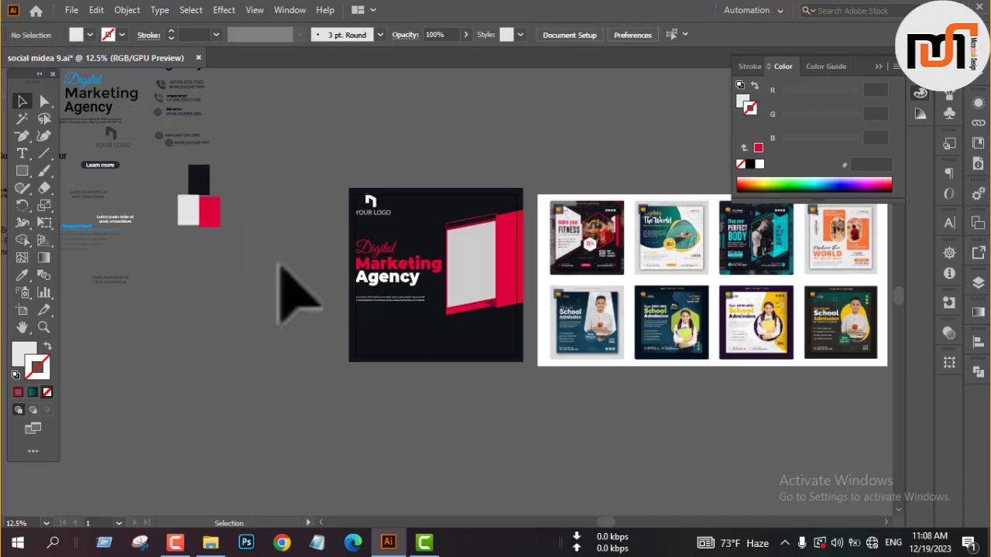
# Copy the Learn more button onto the post below the paragraph and bring it to the front.
pyautogui.moveTo(100, 166); pyautogui.dragTo(380, 324)
pyautogui.rightClick(312, 338)
pyautogui.moveTo(348, 263)
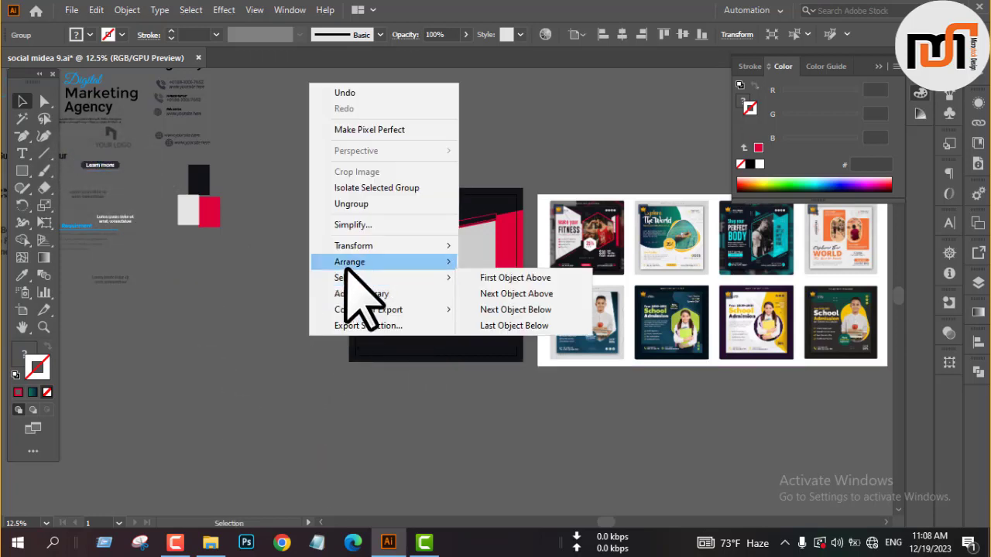
pyautogui.click(499, 263)
pyautogui.click(399, 397)
# Recolour the Learn more button's background with the crimson sampled from the slanted strip below the frame.
pyautogui.scroll(4, 388, 322)
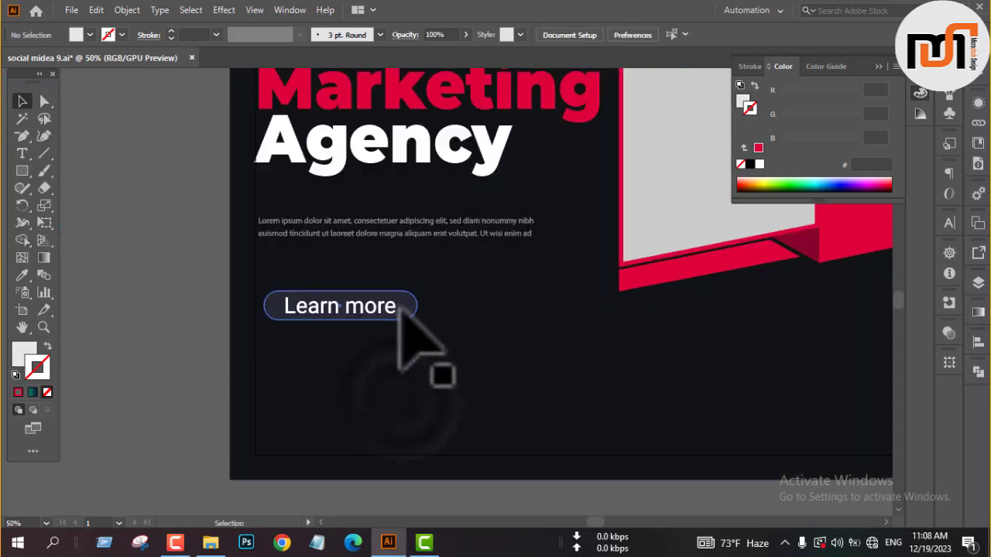
pyautogui.click(408, 308)
pyautogui.press('i')
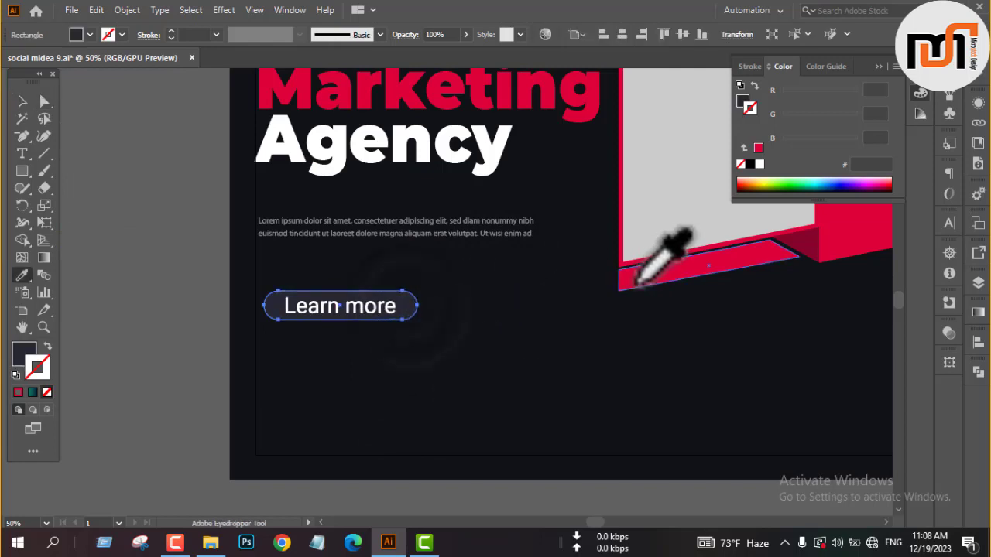
pyautogui.click(641, 278)
pyautogui.press('v')
pyautogui.click(183, 302)
pyautogui.scroll(-4, 472, 411)
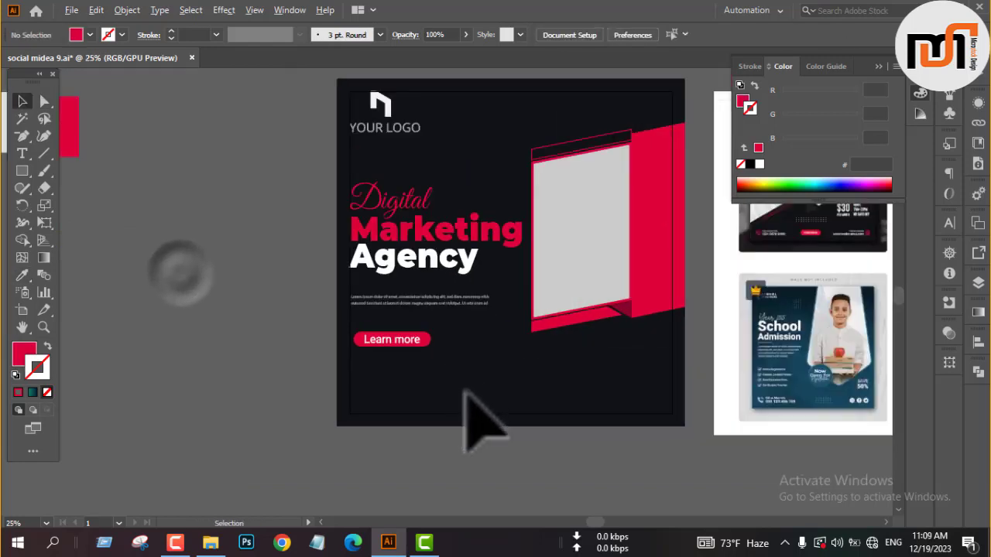
# Copy the contact number and website block to the empty area beside the post and fill it near-white.
pyautogui.scroll(1, 459, 403)
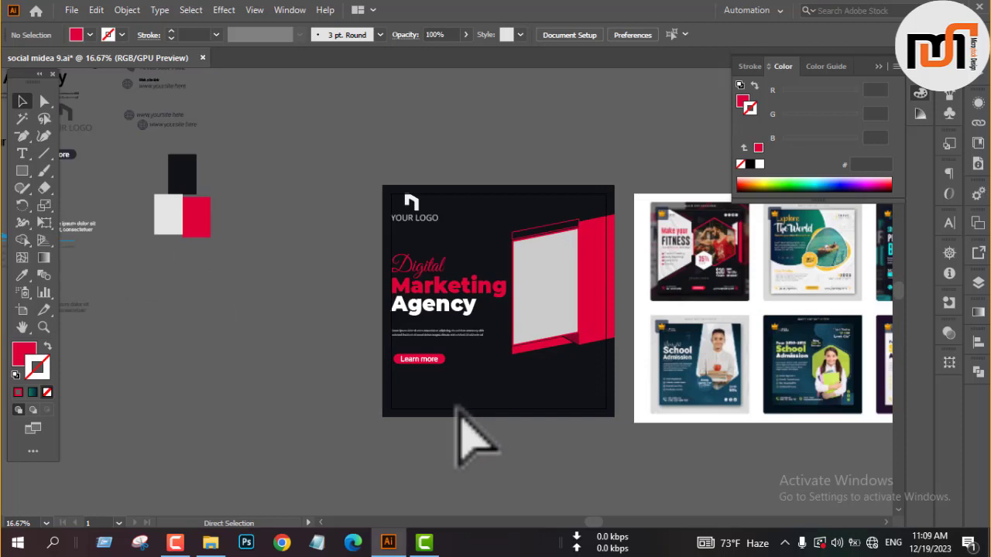
pyautogui.scroll(-1, 492, 390)
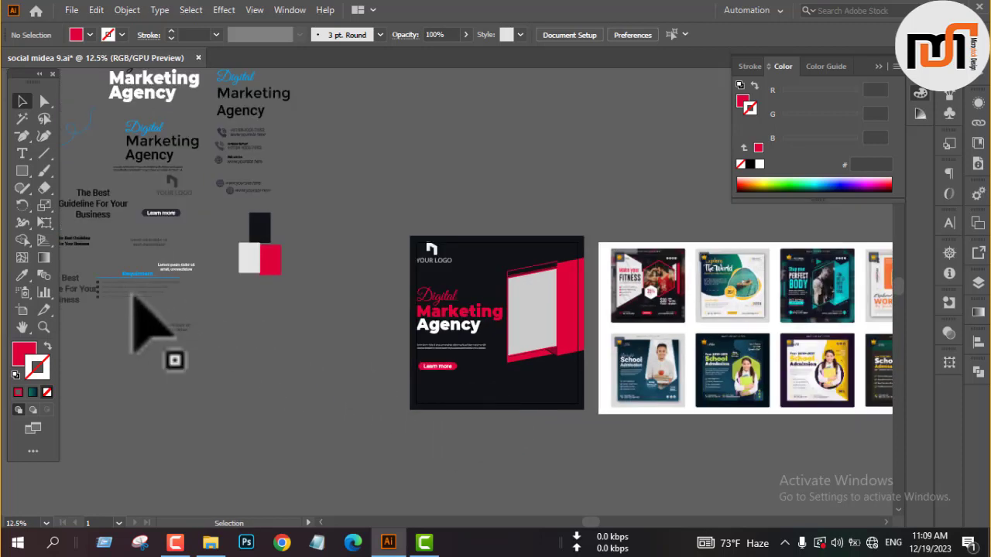
pyautogui.click(238, 153)
pyautogui.moveTo(240, 152); pyautogui.dragTo(364, 374)
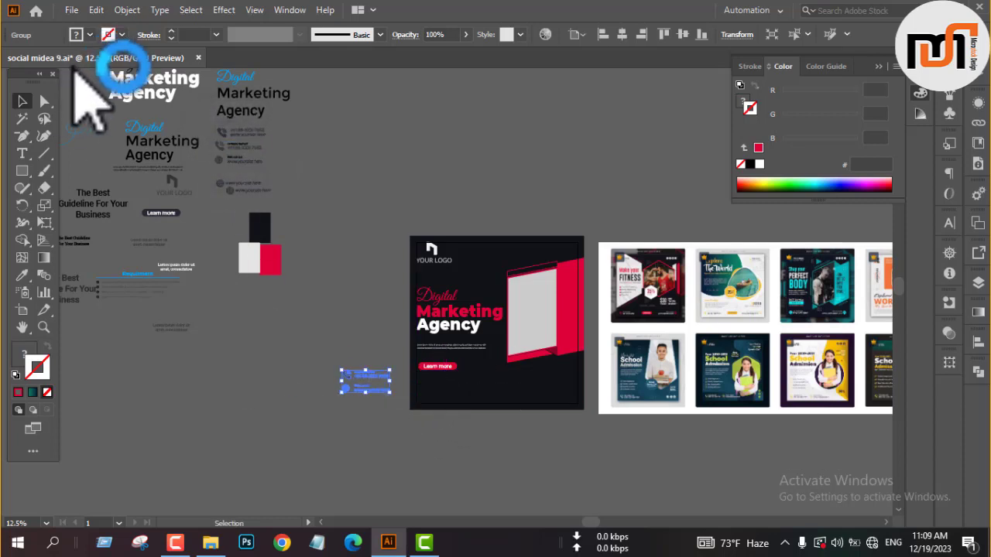
pyautogui.click(91, 35)
pyautogui.click(122, 91)
pyautogui.click(258, 356)
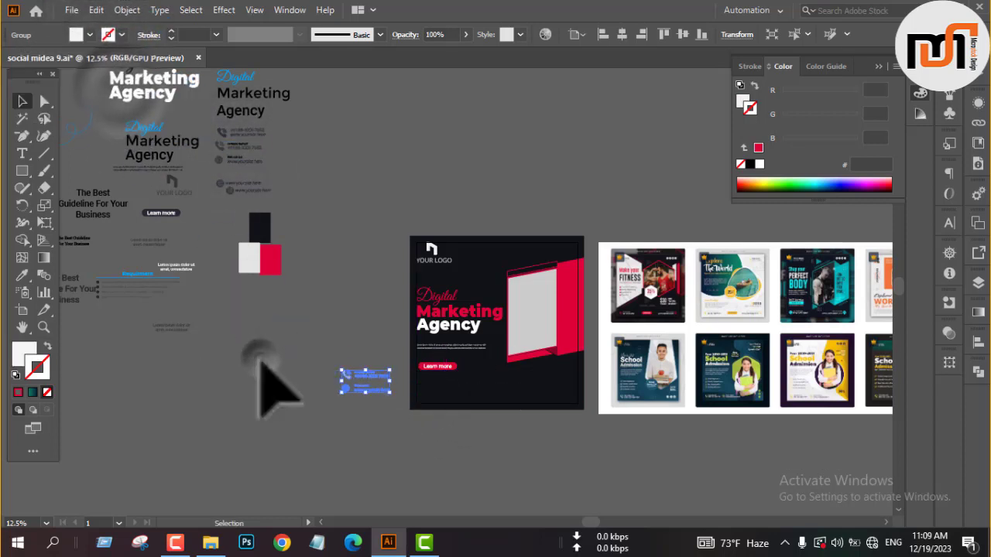
# Recolour the phone and globe icons in the contact block with the crimson sampled from the Learn more button.
pyautogui.scroll(4, 374, 378)
pyautogui.press('a')
pyautogui.moveTo(186, 321); pyautogui.dragTo(281, 464)
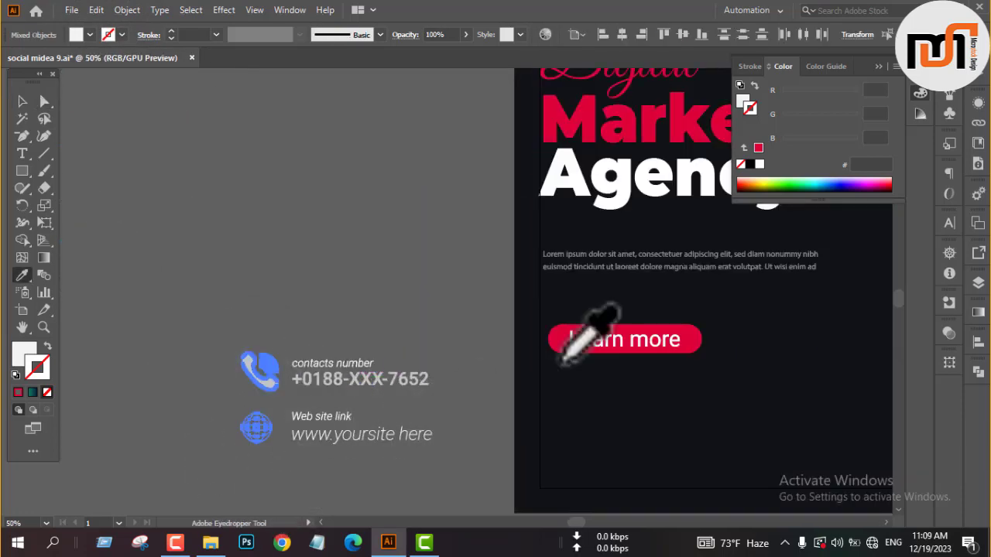
pyautogui.press('v')
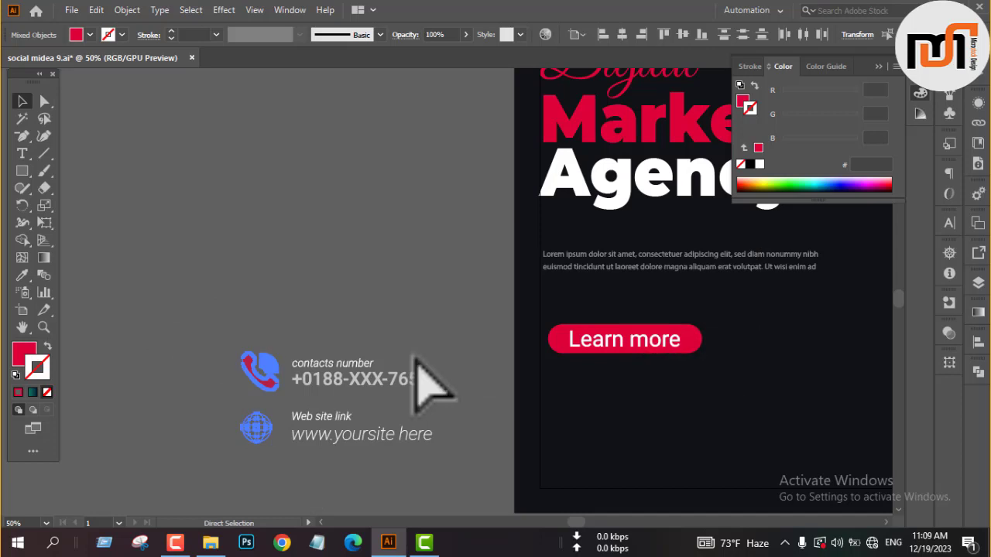
pyautogui.click(336, 305)
# Align the contact block to the lower-left margins of the post and bring it to the front.
pyautogui.scroll(-2, 265, 271)
pyautogui.scroll(-2, 264, 271)
pyautogui.click(289, 296)
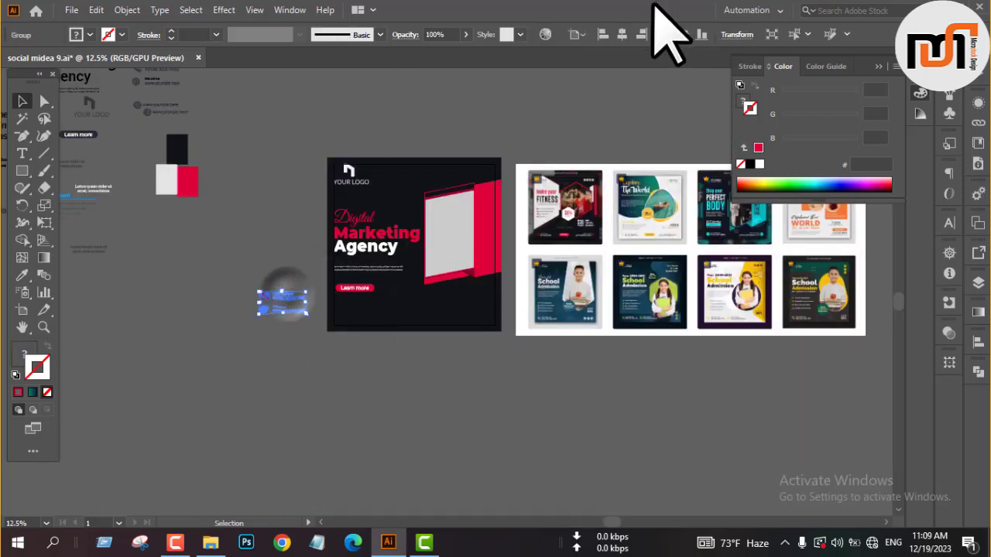
pyautogui.click(603, 34)
pyautogui.rightClick(474, 334)
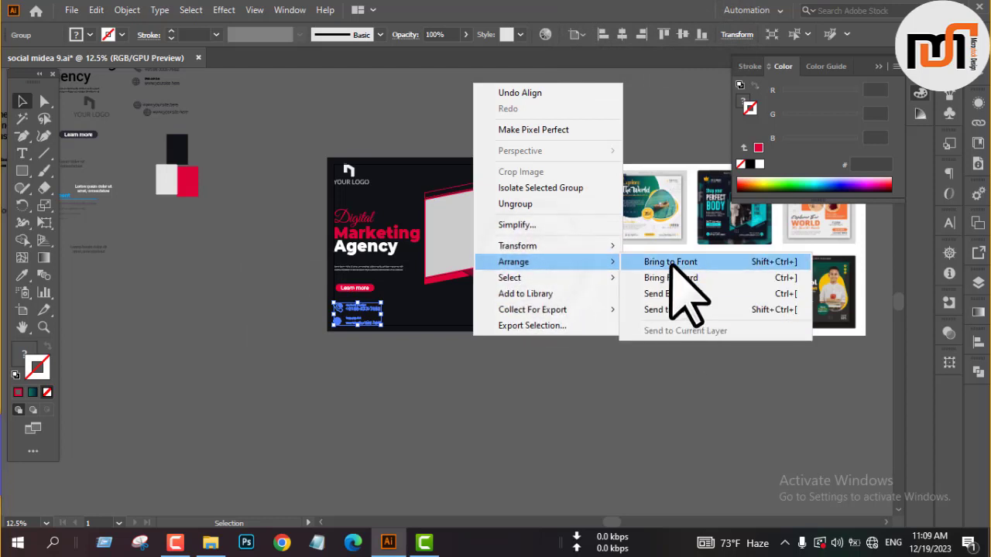
pyautogui.click(672, 264)
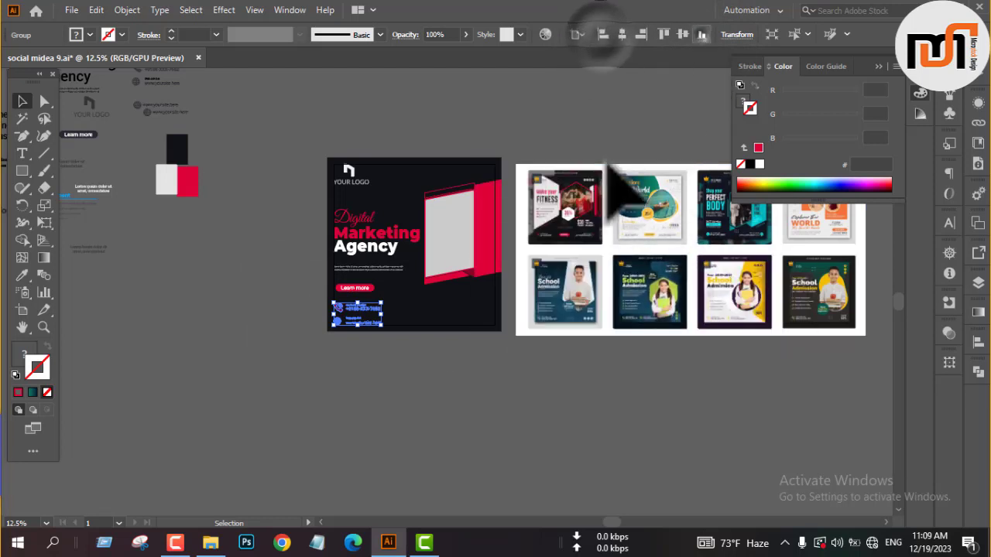
pyautogui.click(425, 387)
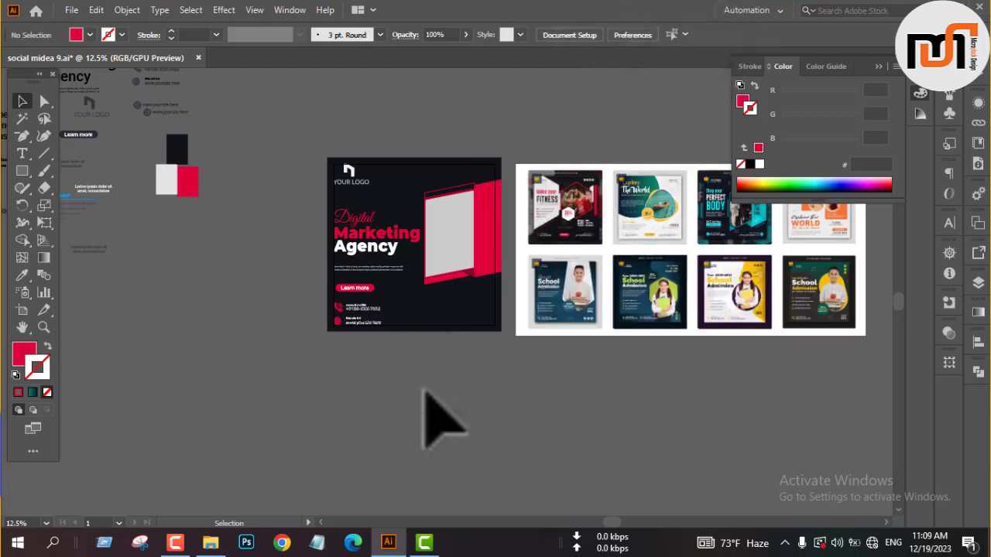
# Copy the short two-line white lorem ipsum text to the post's lower-right corner, bring it to the front and align it to the right margin.
pyautogui.click(87, 186)
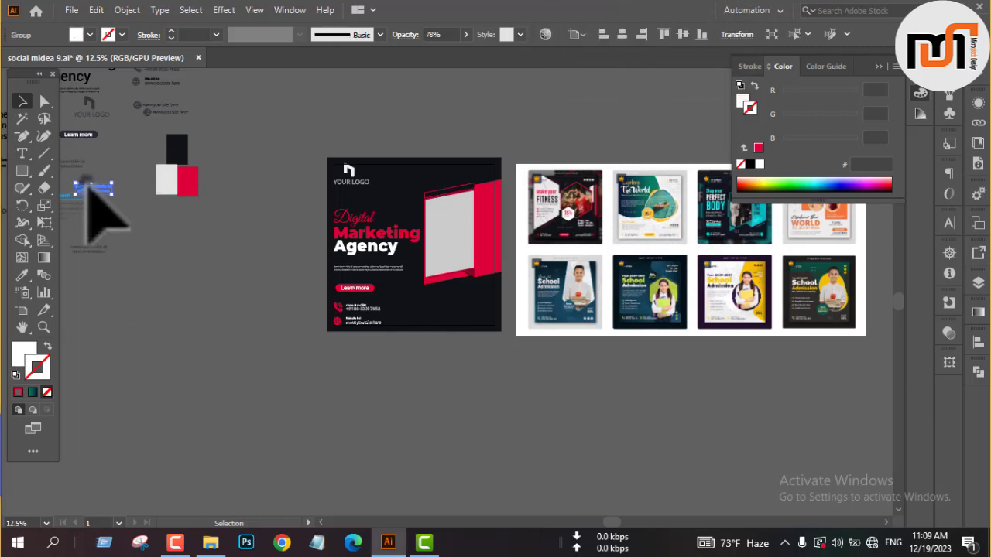
pyautogui.moveTo(87, 190); pyautogui.dragTo(465, 324)
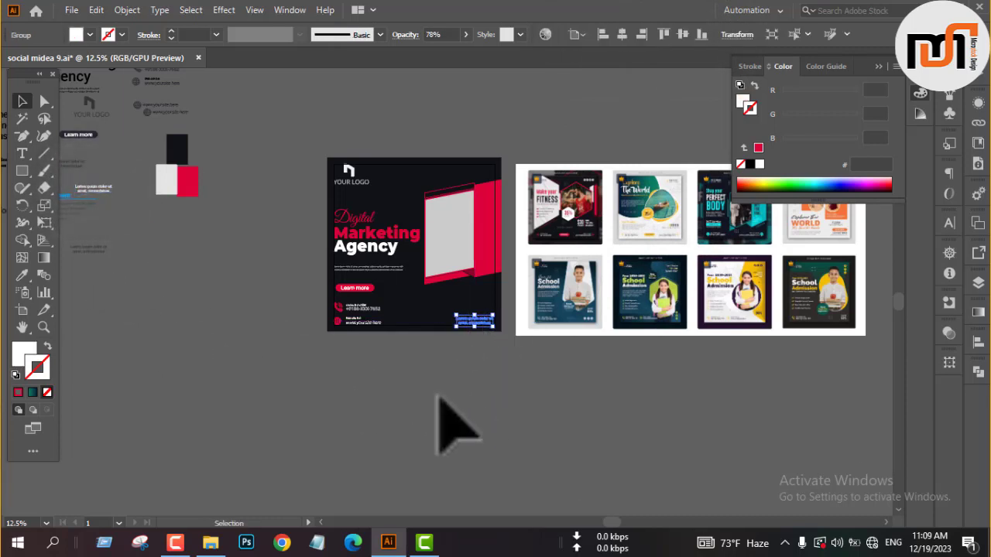
pyautogui.rightClick(440, 394)
pyautogui.moveTo(486, 324)
pyautogui.click(615, 323)
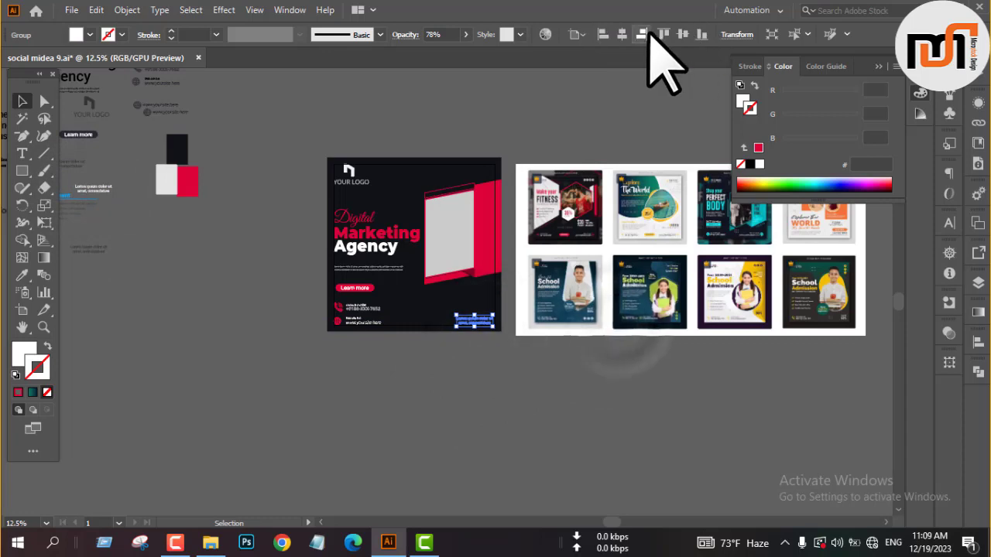
pyautogui.click(483, 395)
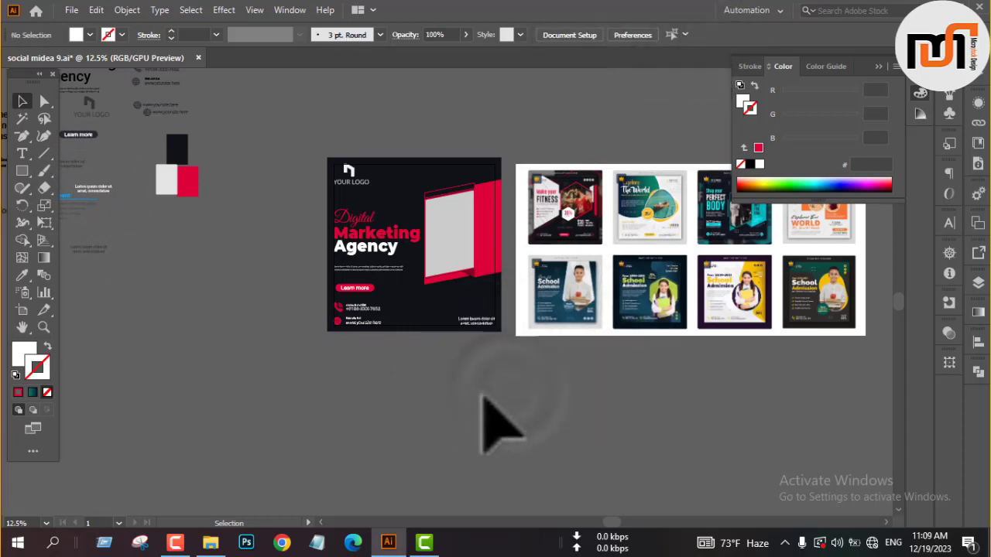
pyautogui.scroll(2, 437, 301)
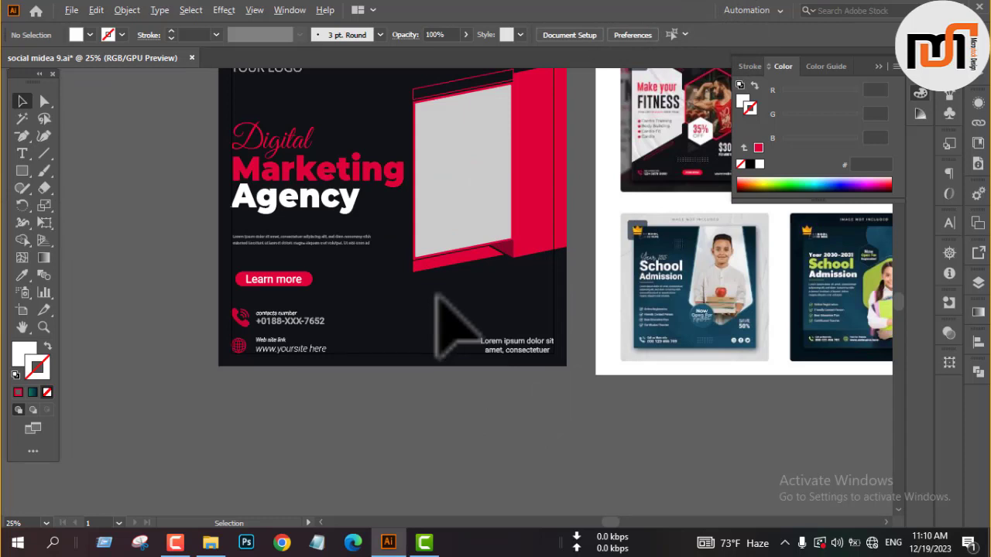
pyautogui.scroll(-1, 437, 300)
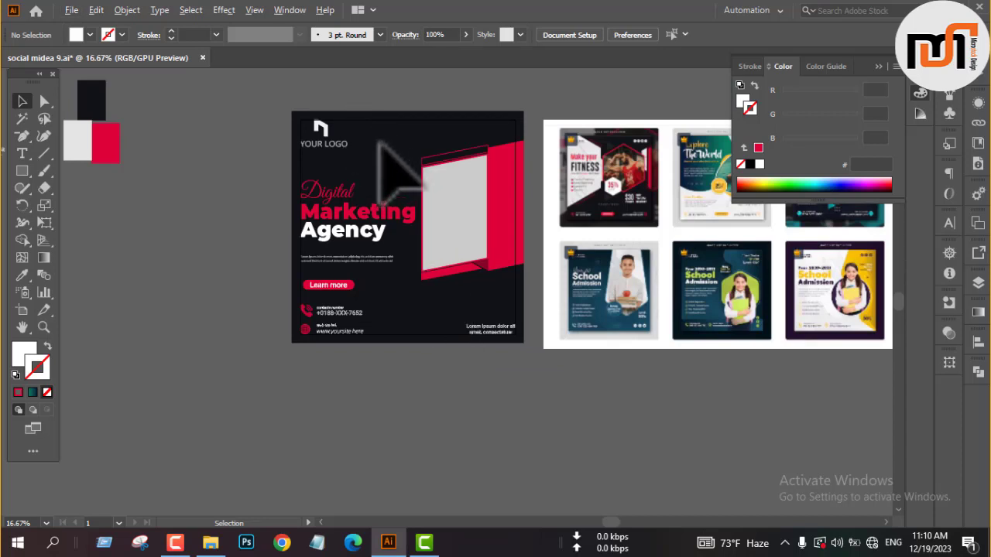
pyautogui.scroll(1, 379, 143)
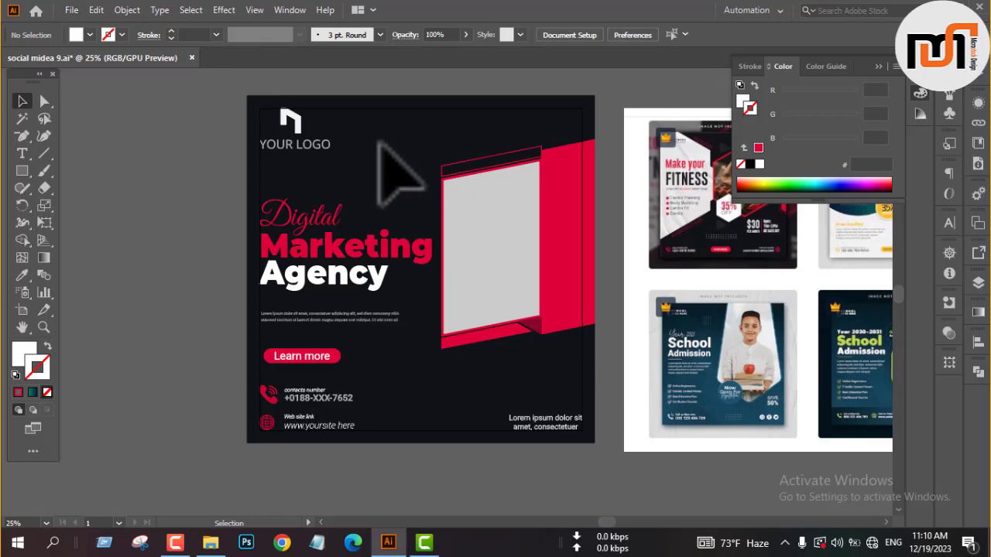
pyautogui.scroll(-1, 378, 143)
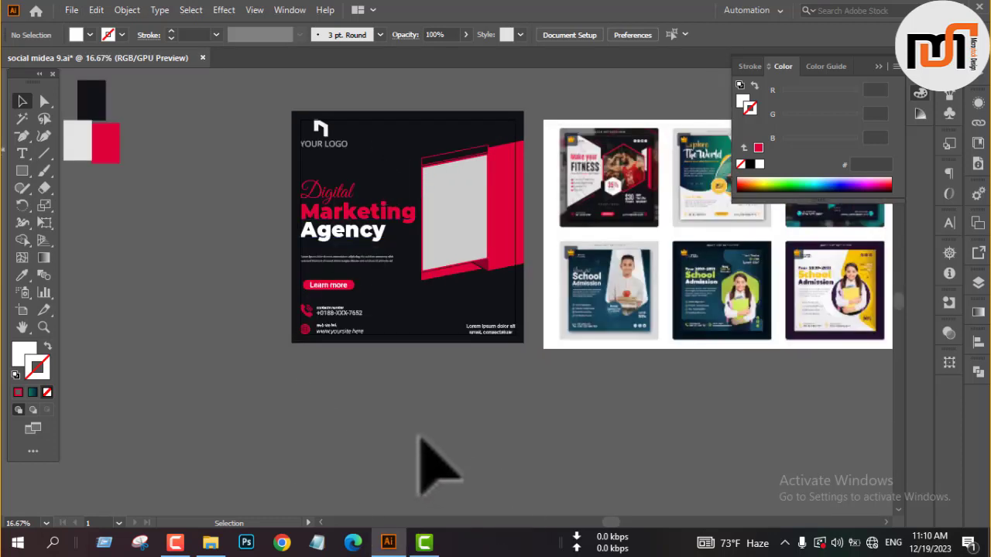
pyautogui.moveTo(553, 405); pyautogui.dragTo(517, 424)
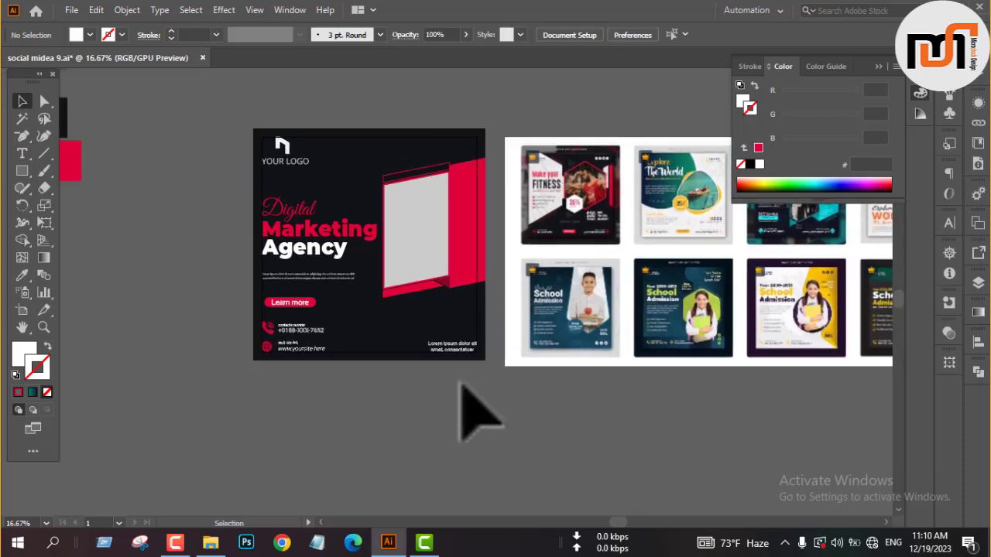
# Draw seven white triangles of varying size and rotation with the Polygon tool, two below the post and five across its lower part.
pyautogui.scroll(1, 420, 358)
pyautogui.moveTo(23, 170); pyautogui.dragTo(88, 220)
pyautogui.moveTo(284, 416); pyautogui.dragTo(338, 411)
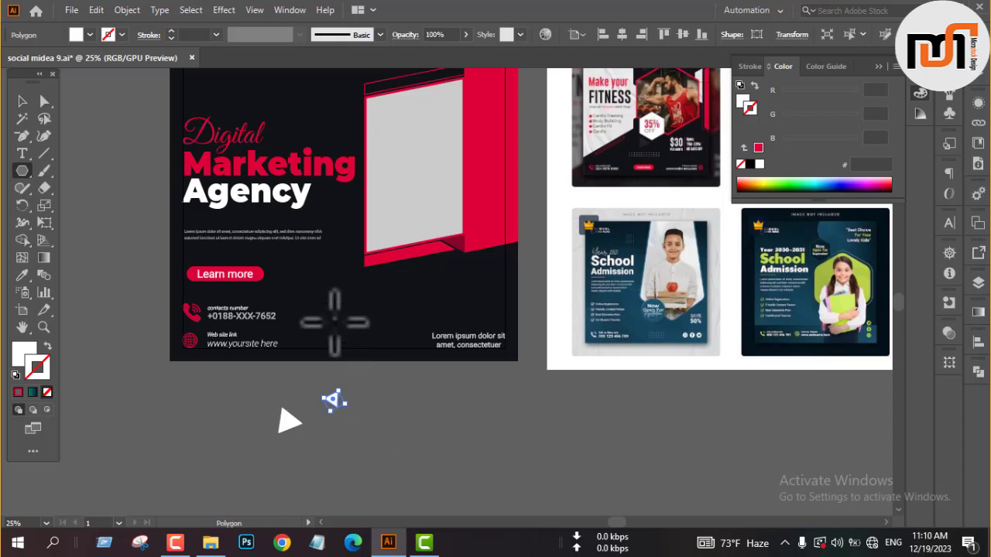
pyautogui.moveTo(338, 329); pyautogui.dragTo(352, 342)
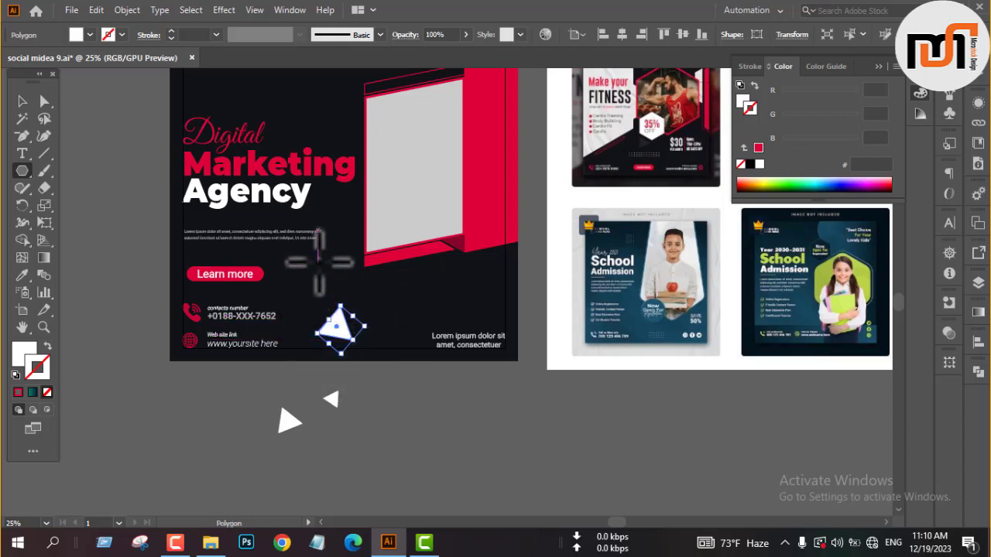
pyautogui.moveTo(323, 268); pyautogui.dragTo(321, 265)
pyautogui.moveTo(432, 277); pyautogui.dragTo(424, 277)
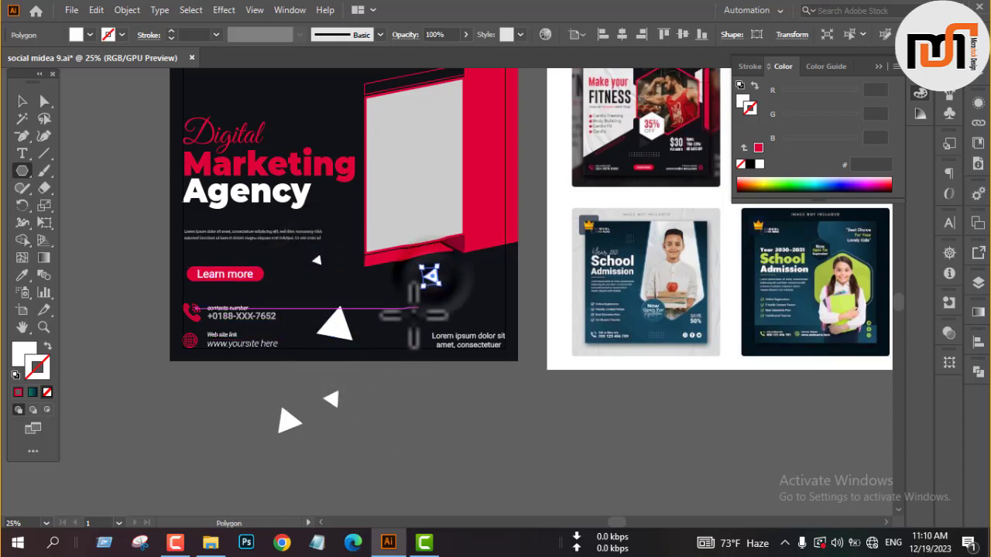
pyautogui.moveTo(405, 332); pyautogui.dragTo(408, 330)
pyautogui.moveTo(483, 304); pyautogui.dragTo(496, 312)
# Draw six more white triangles of varying size and rotation across the upper part of the post, around the logo and above the frame.
pyautogui.scroll(2, 352, 279)
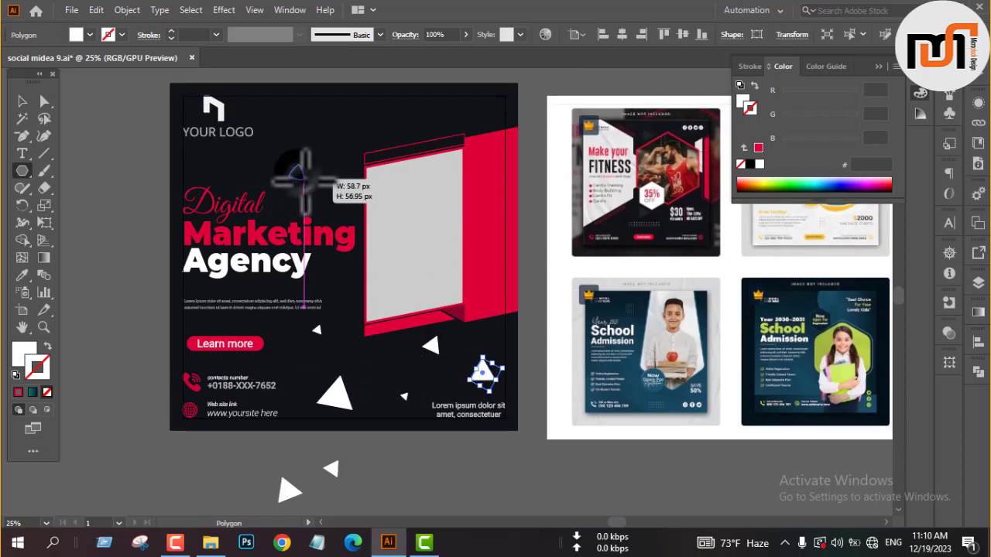
pyautogui.moveTo(305, 182); pyautogui.dragTo(342, 196)
pyautogui.moveTo(197, 164); pyautogui.dragTo(203, 165)
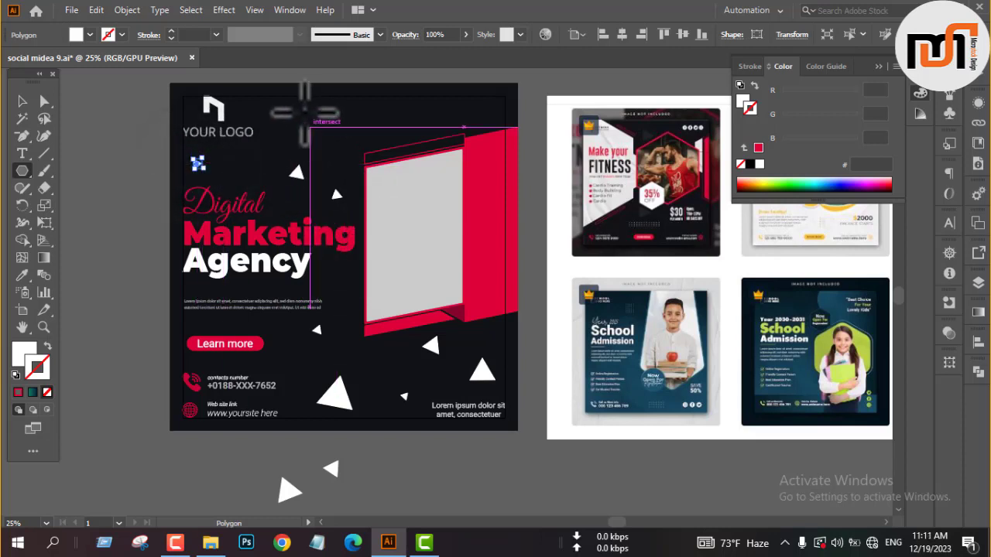
pyautogui.moveTo(298, 108); pyautogui.dragTo(303, 116)
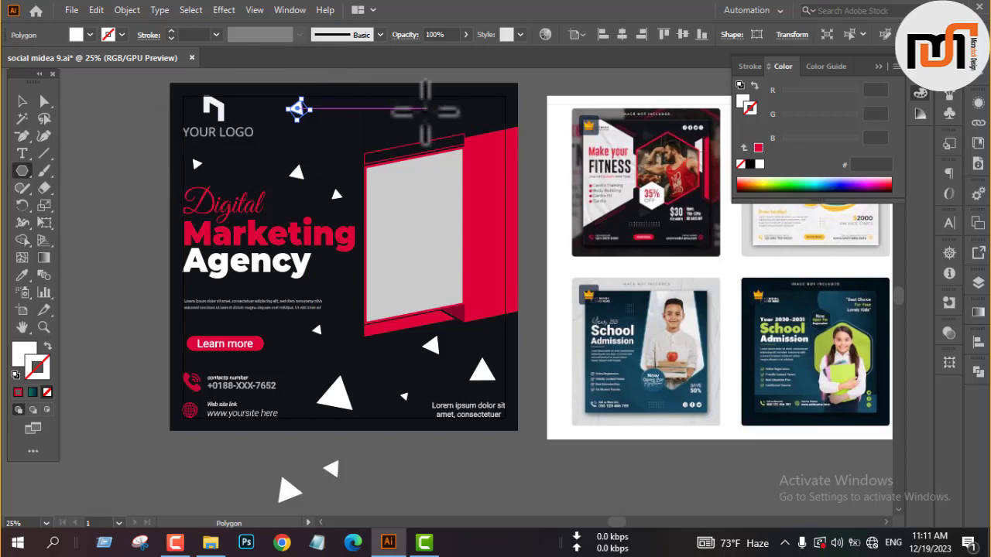
pyautogui.moveTo(425, 112); pyautogui.dragTo(406, 116)
pyautogui.moveTo(484, 109); pyautogui.dragTo(490, 114)
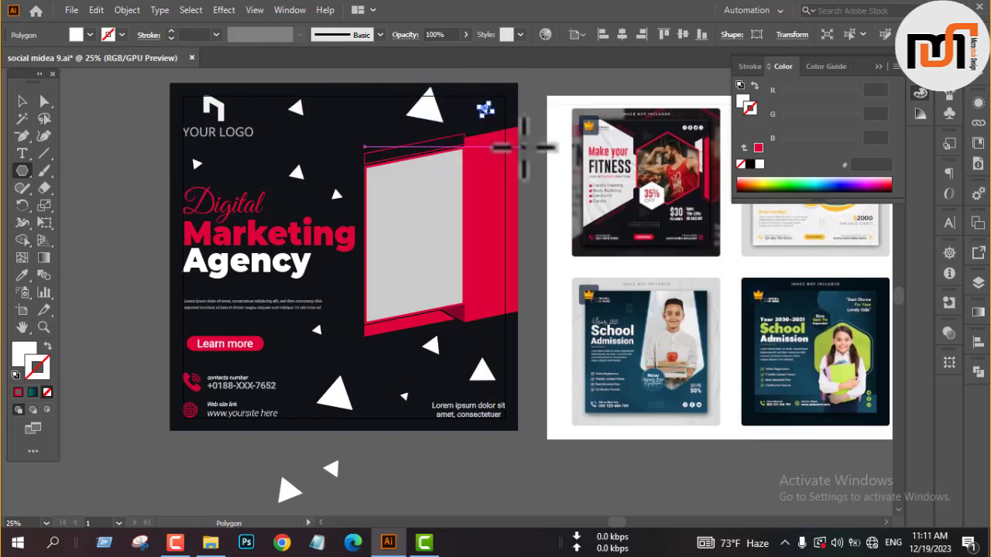
pyautogui.press('v')
pyautogui.click(534, 99)
pyautogui.scroll(-1, 396, 380)
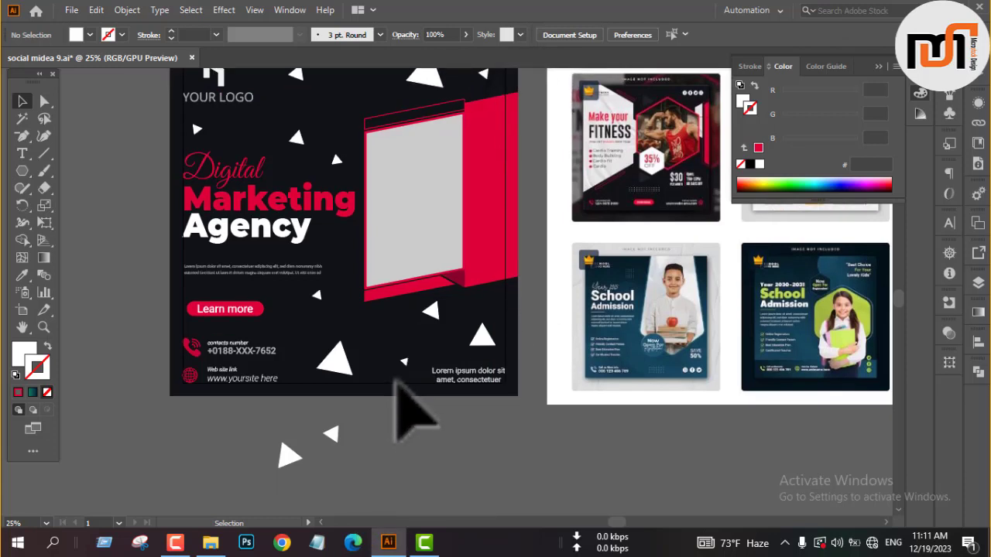
pyautogui.click(338, 358)
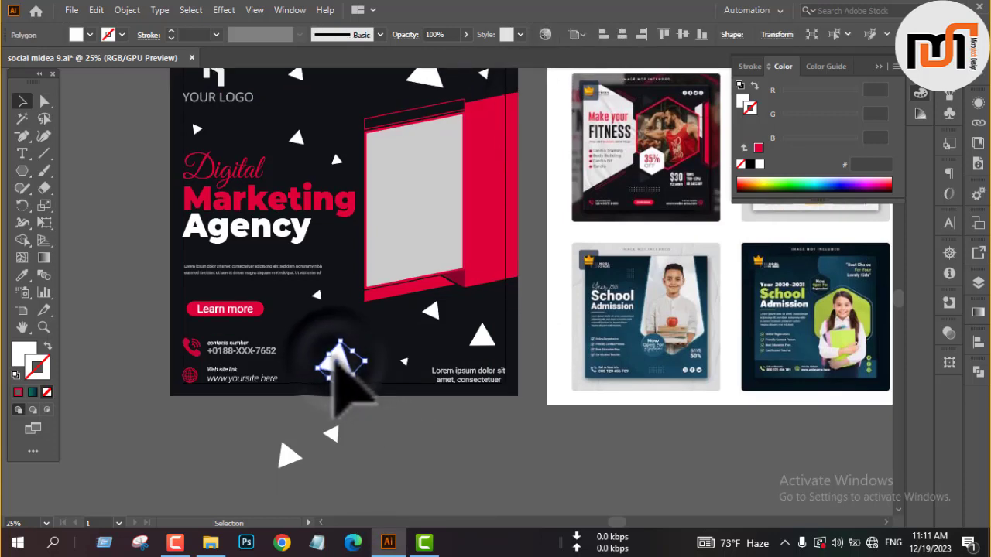
pyautogui.moveTo(315, 294); pyautogui.dragTo(440, 364)
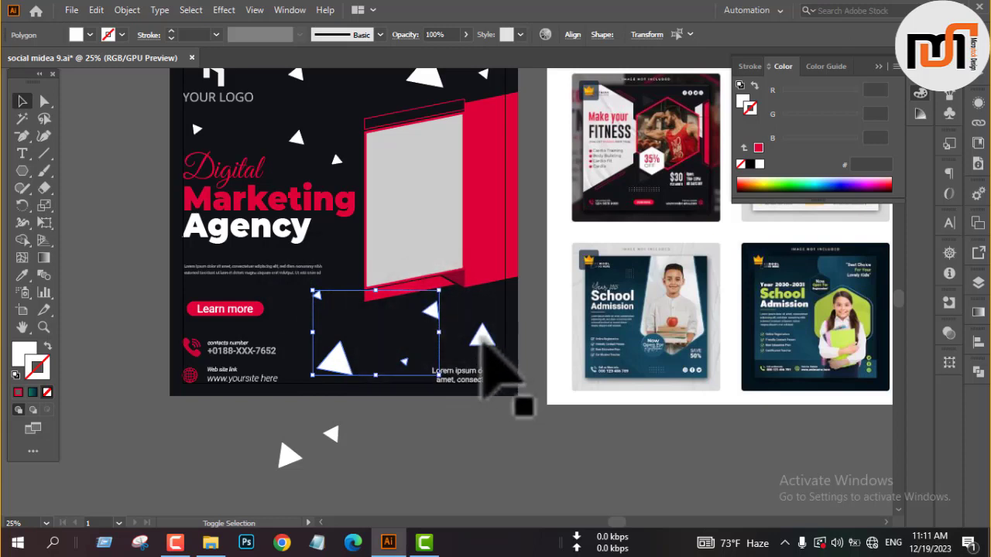
pyautogui.click(419, 433)
# Recolour the two large triangles and two small ones beside the logo and headline with the crimson sampled from the slanted panel.
pyautogui.click(338, 359)
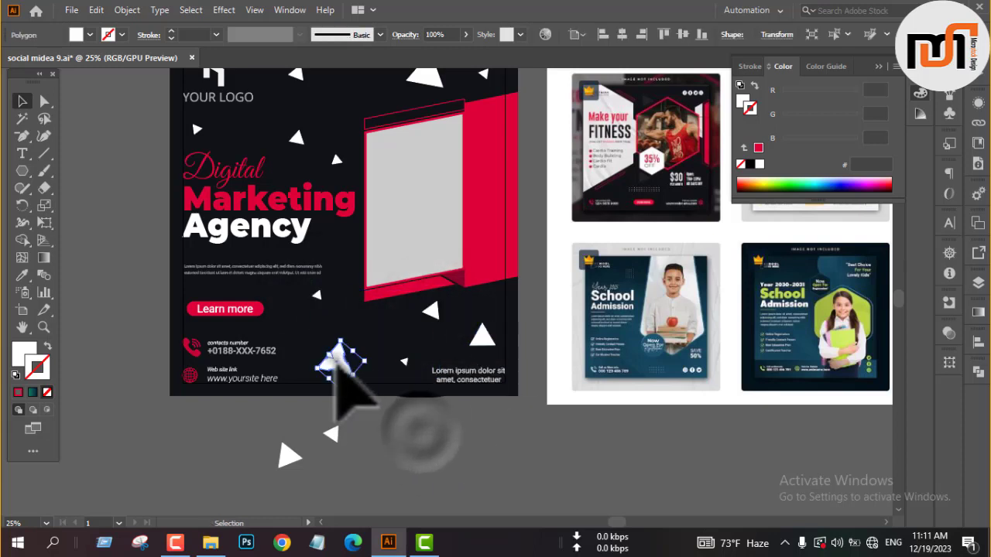
pyautogui.scroll(2, 352, 310)
pyautogui.keyDown('shift'); pyautogui.click(298, 113); pyautogui.keyUp('shift')
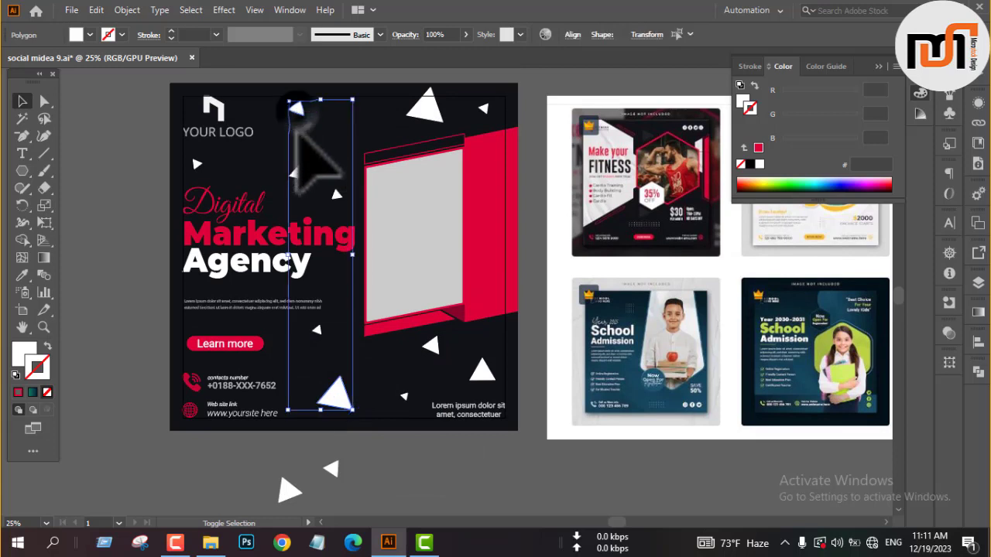
pyautogui.keyDown('shift'); pyautogui.click(433, 115); pyautogui.keyUp('shift')
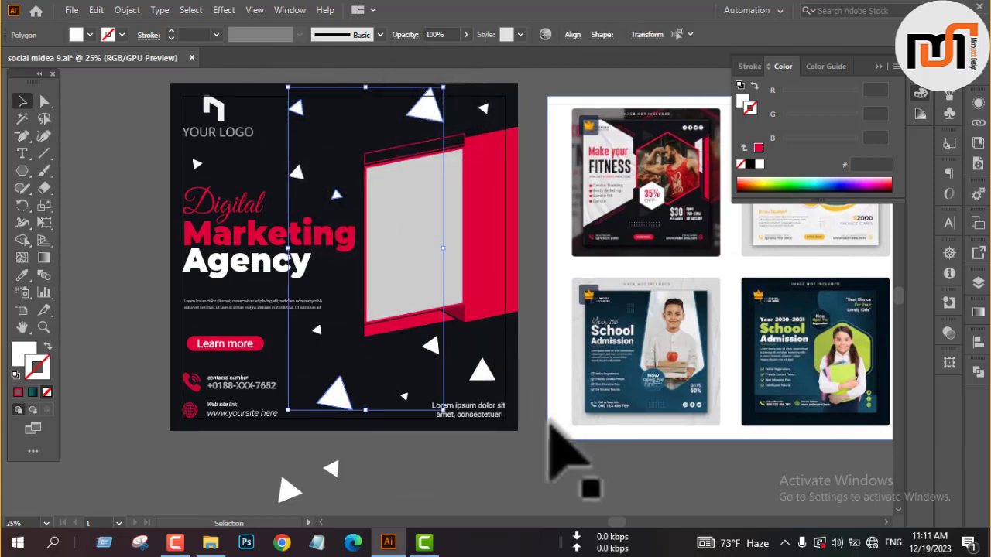
pyautogui.press('i')
pyautogui.click(499, 287)
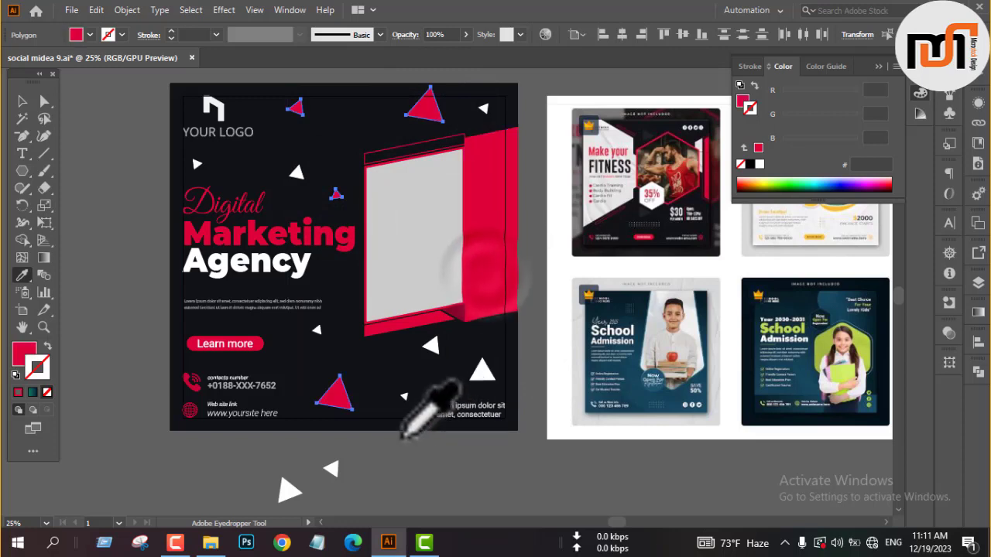
# Reduce the opacity of the four crimson triangles to 8%.
pyautogui.press('v')
pyautogui.click(467, 34)
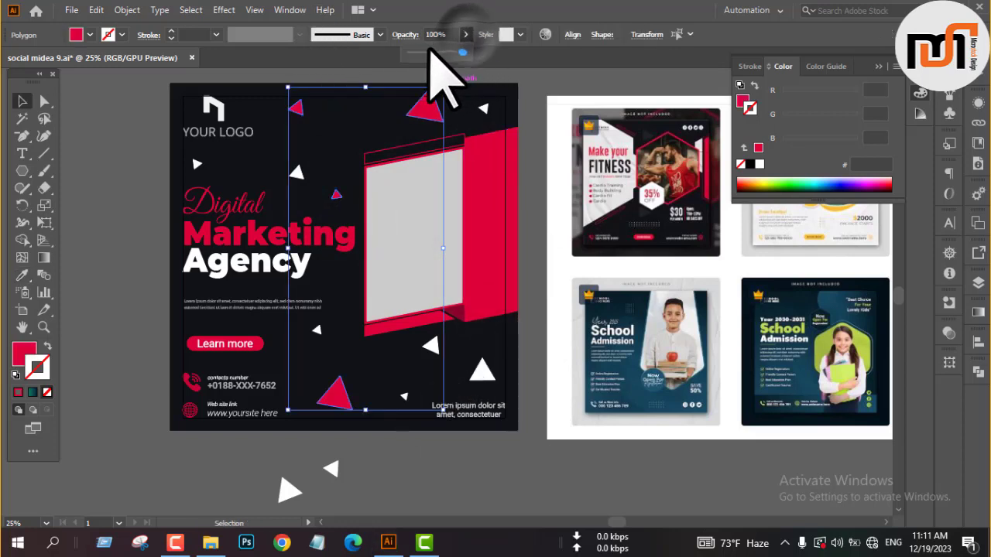
pyautogui.moveTo(431, 50); pyautogui.dragTo(422, 52)
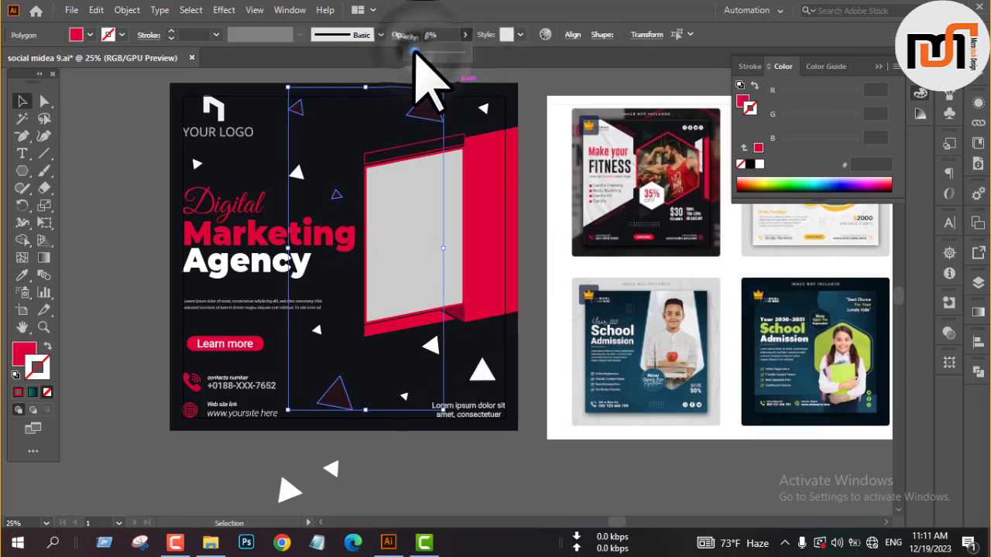
pyautogui.click(531, 133)
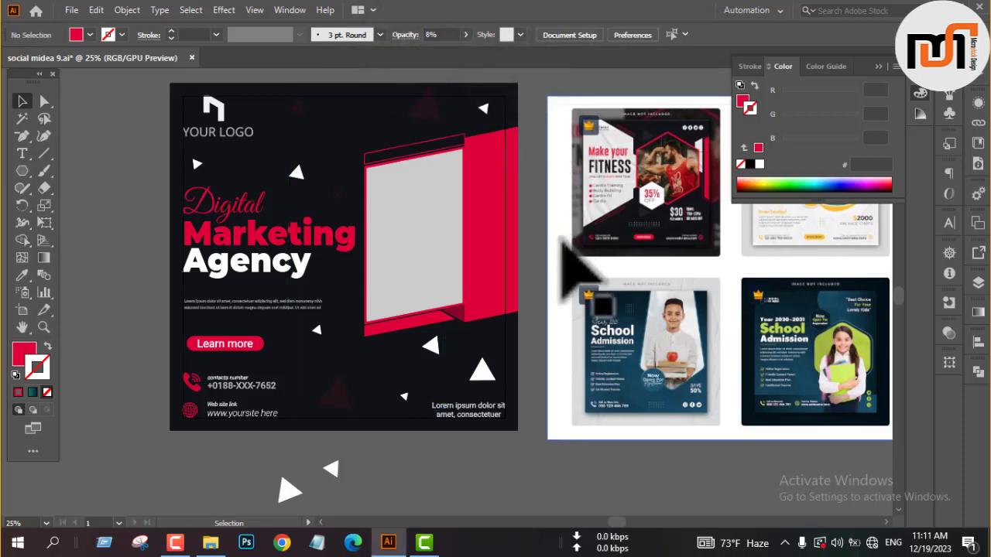
# Align the large faded triangle beside the contact details to the post's bottom margin.
pyautogui.click(346, 401)
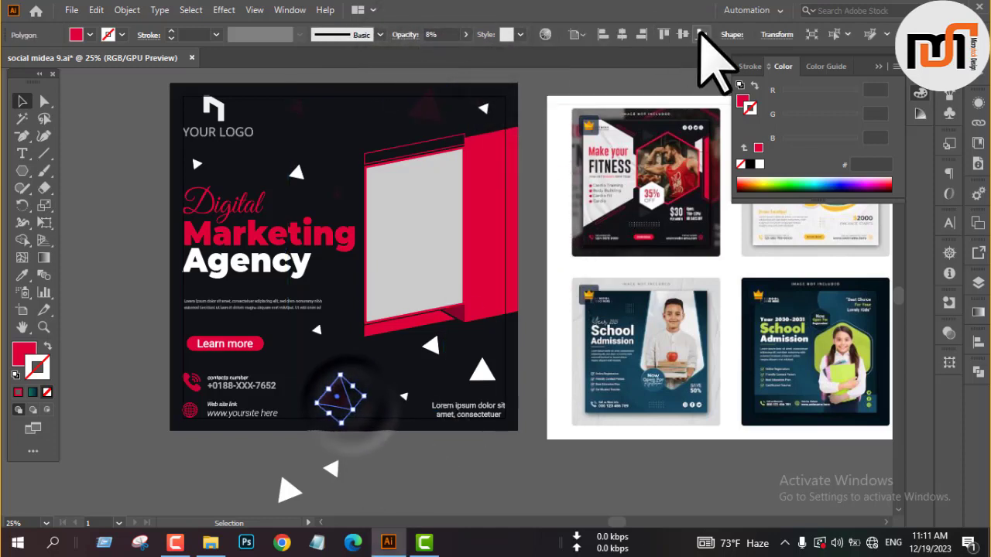
pyautogui.click(700, 33)
pyautogui.click(491, 488)
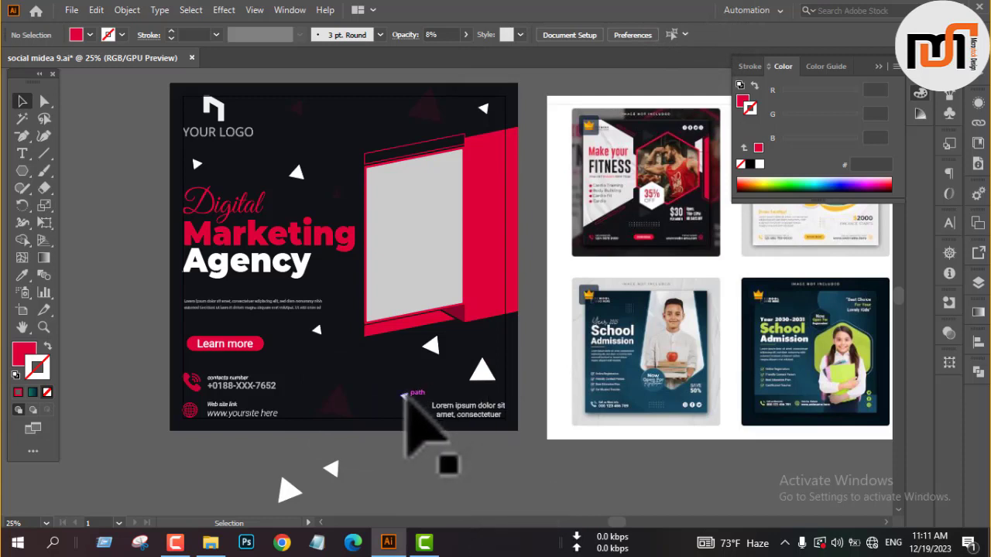
# Fill the four smallest white triangles near the logo, frame, button and footer text with grey.
pyautogui.click(403, 395)
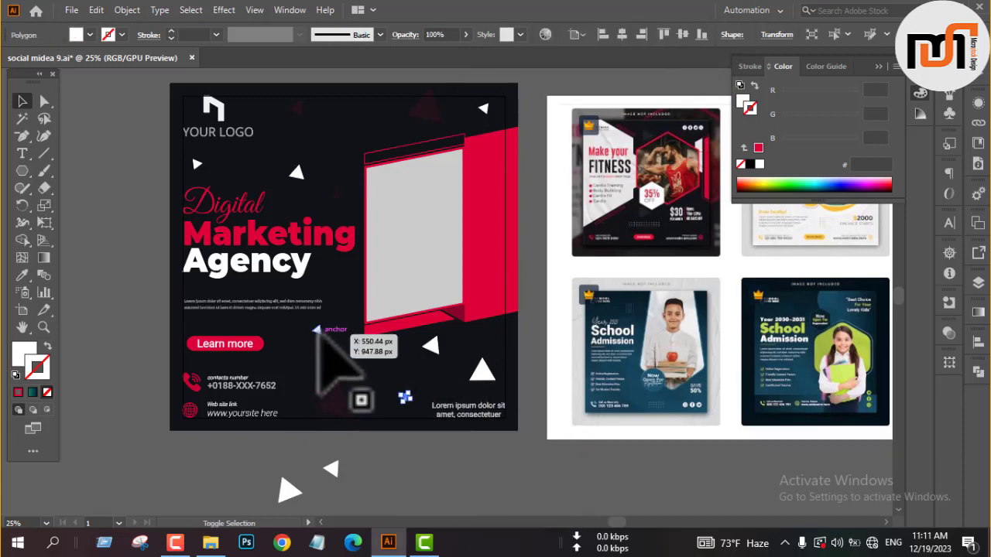
pyautogui.moveTo(316, 330); pyautogui.dragTo(315, 329)
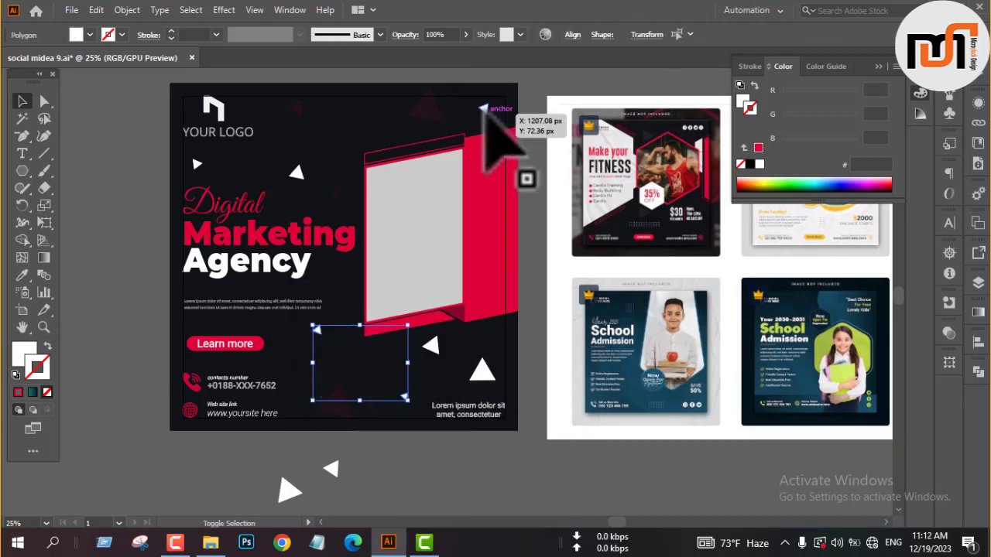
pyautogui.keyDown('shift'); pyautogui.click(484, 109); pyautogui.keyUp('shift')
pyautogui.keyDown('shift'); pyautogui.click(197, 164); pyautogui.keyUp('shift')
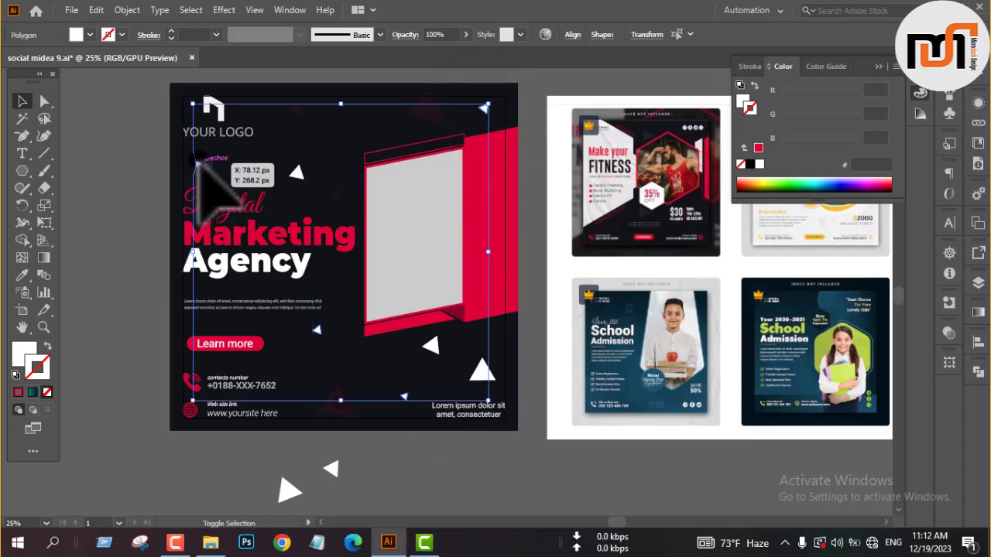
pyautogui.click(80, 34)
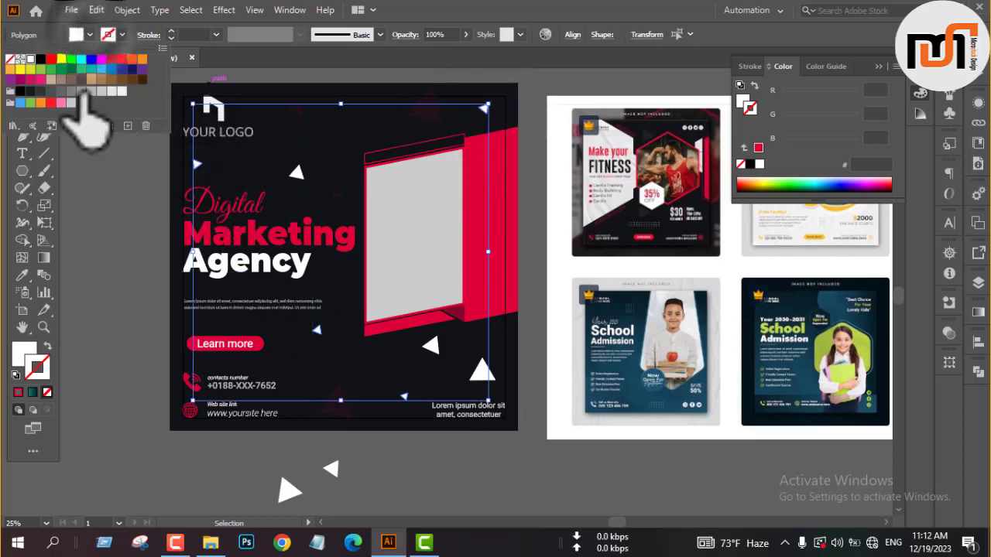
pyautogui.click(75, 102)
# Reduce the opacity of the four small grey triangles to 40%.
pyautogui.click(450, 34)
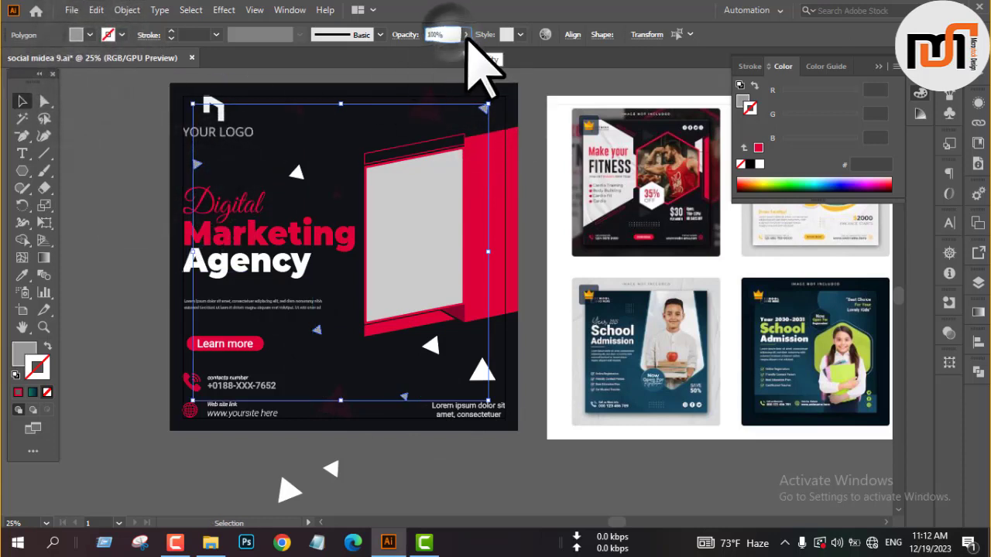
pyautogui.click(466, 35)
pyautogui.click(432, 51)
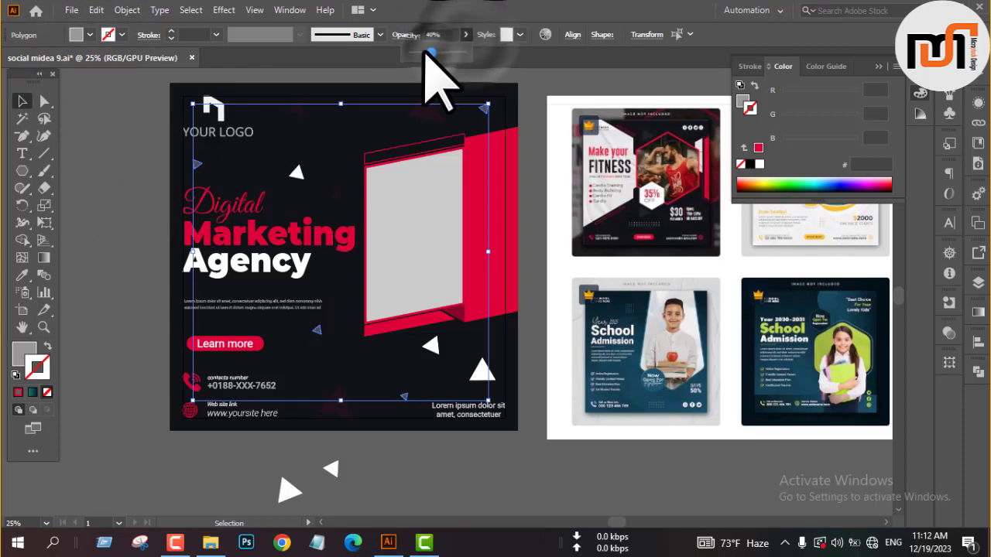
pyautogui.click(527, 104)
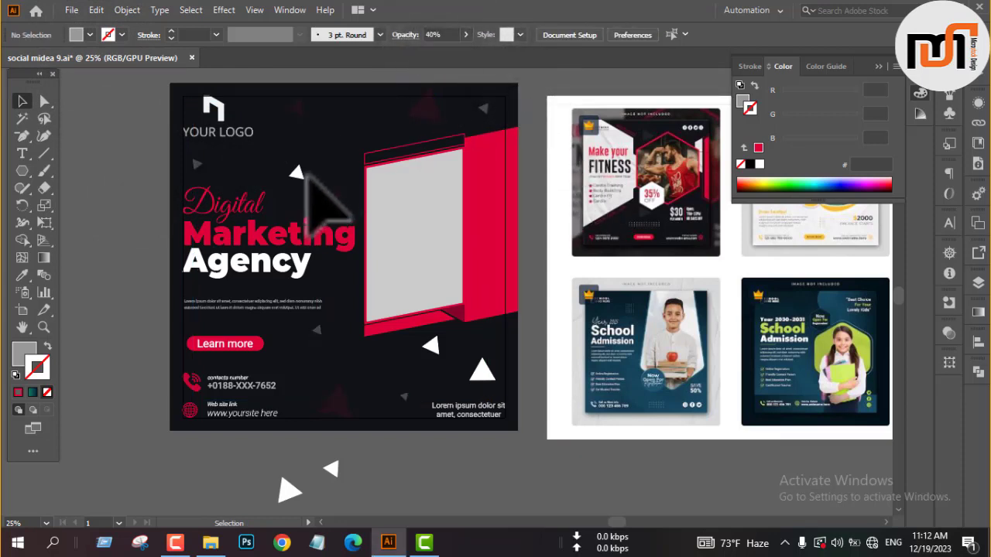
# Set the opacity of the three remaining white triangles above the headline and below the frame to 42%.
pyautogui.moveTo(290, 165); pyautogui.dragTo(505, 405)
pyautogui.click(464, 34)
pyautogui.moveTo(464, 53); pyautogui.dragTo(426, 55)
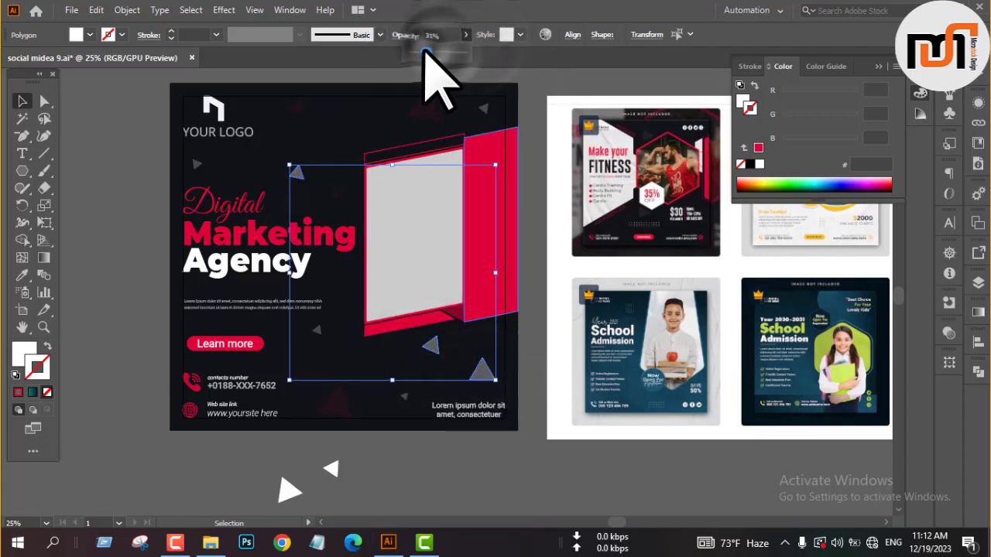
pyautogui.click(530, 88)
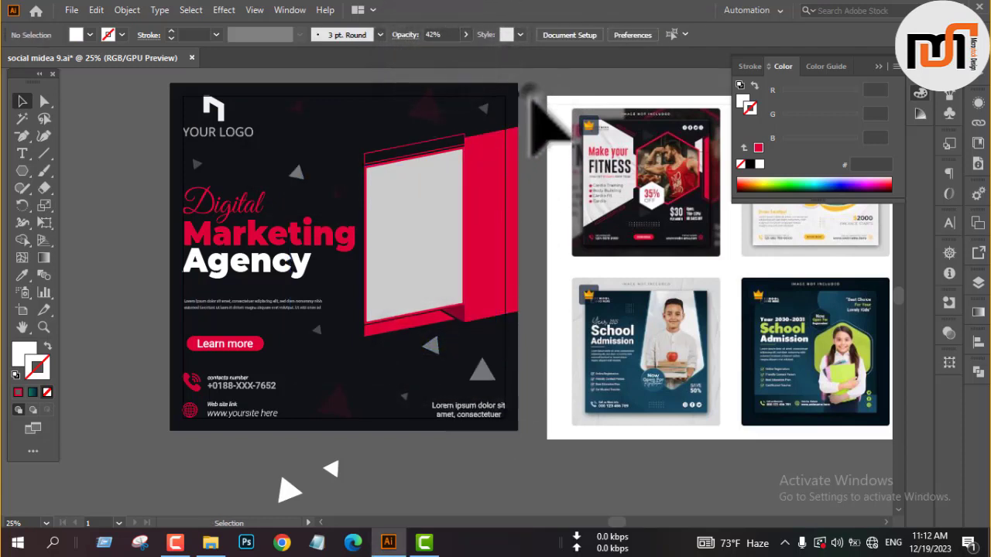
# Lower the opacity of the two white triangles below the frame to 24%.
pyautogui.click(481, 367)
pyautogui.keyDown('shift'); pyautogui.click(432, 344); pyautogui.keyUp('shift')
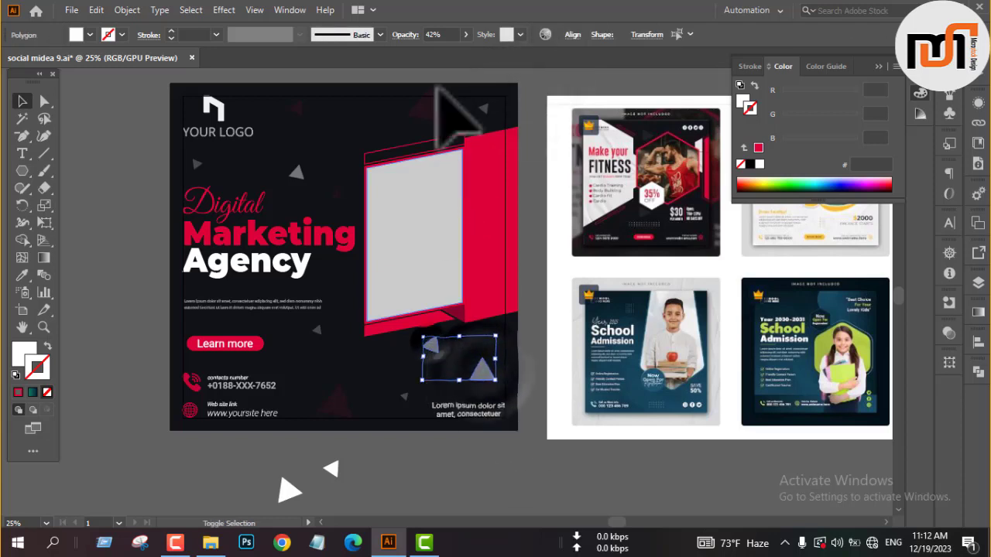
pyautogui.click(456, 33)
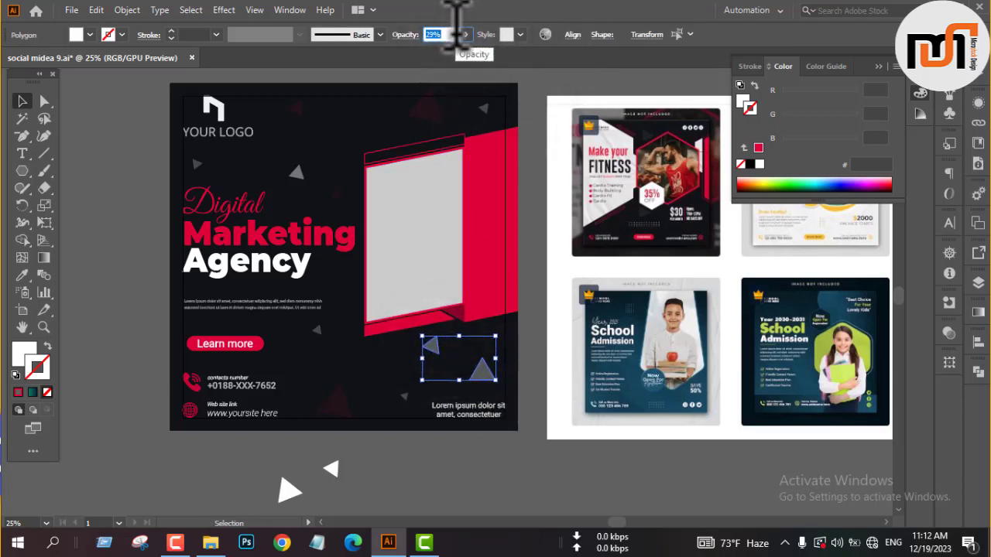
pyautogui.click(540, 200)
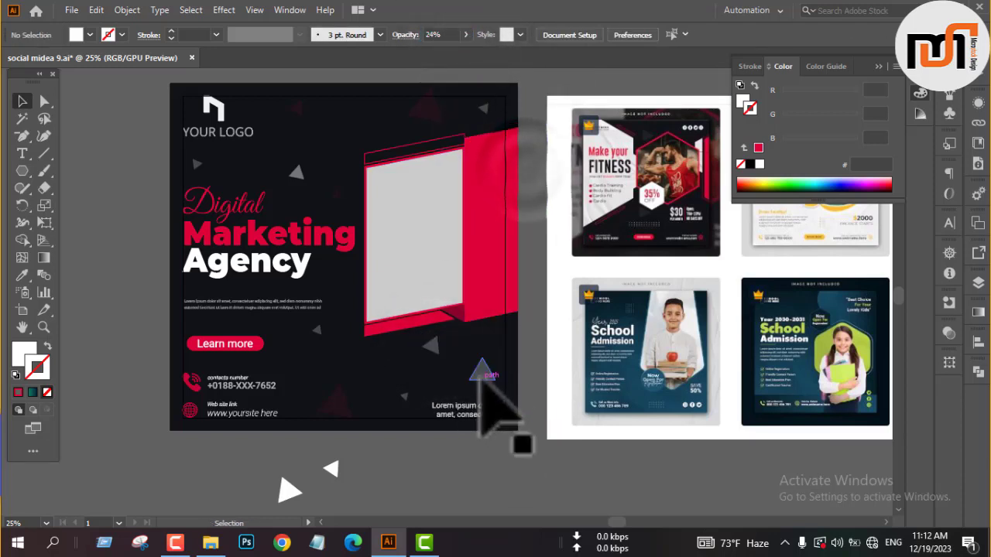
# Align the larger white triangle above the footer text to the post's right margin and set its opacity to 12%.
pyautogui.click(482, 370)
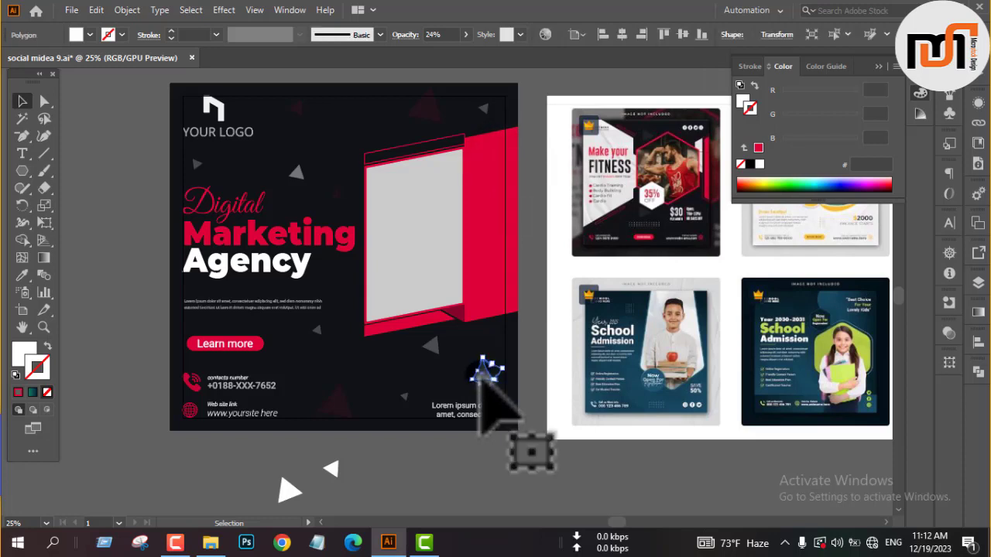
pyautogui.click(642, 34)
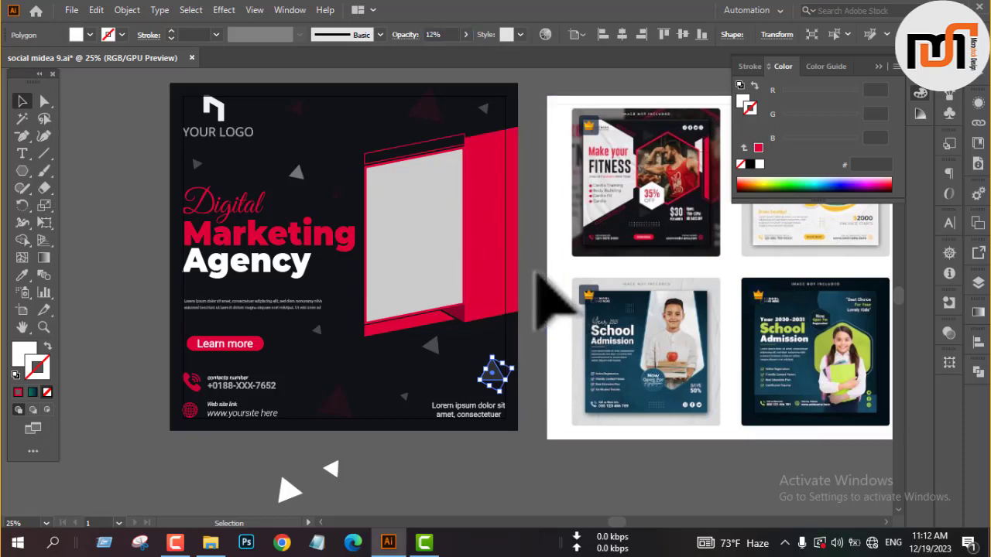
pyautogui.click(534, 271)
# Align the large crimson triangle above the frame to the post's top margin and set its opacity to 26%.
pyautogui.scroll(-2, 523, 275)
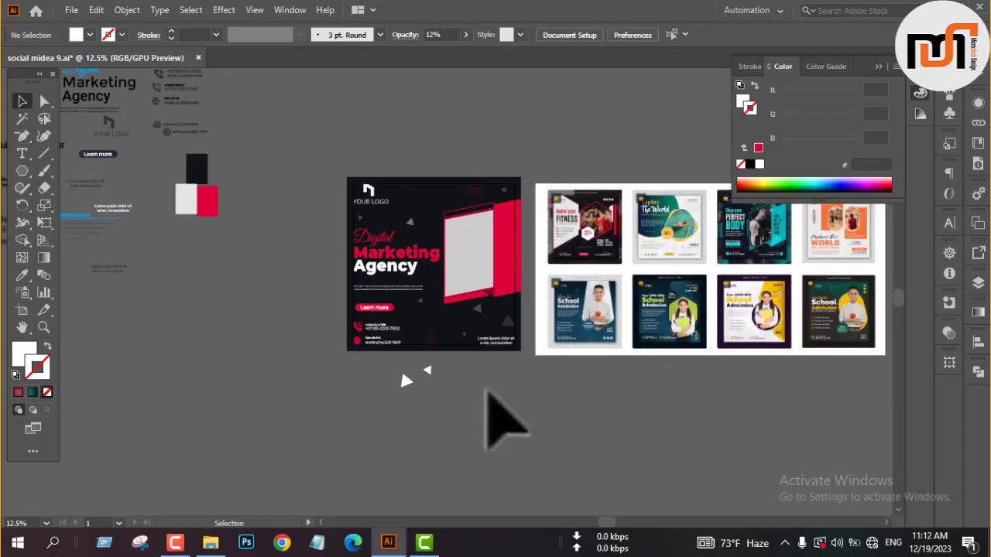
pyautogui.scroll(3, 488, 188)
pyautogui.click(534, 203)
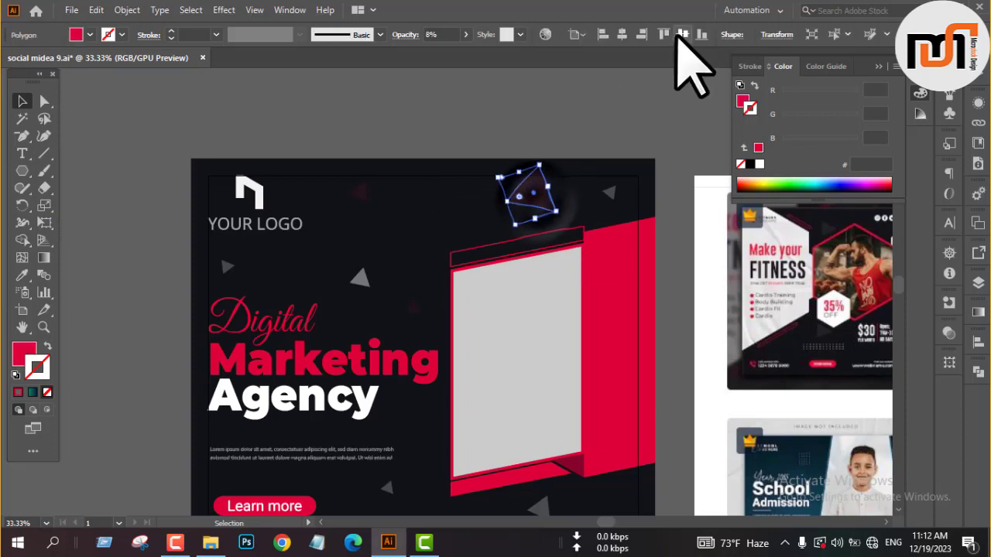
pyautogui.click(665, 33)
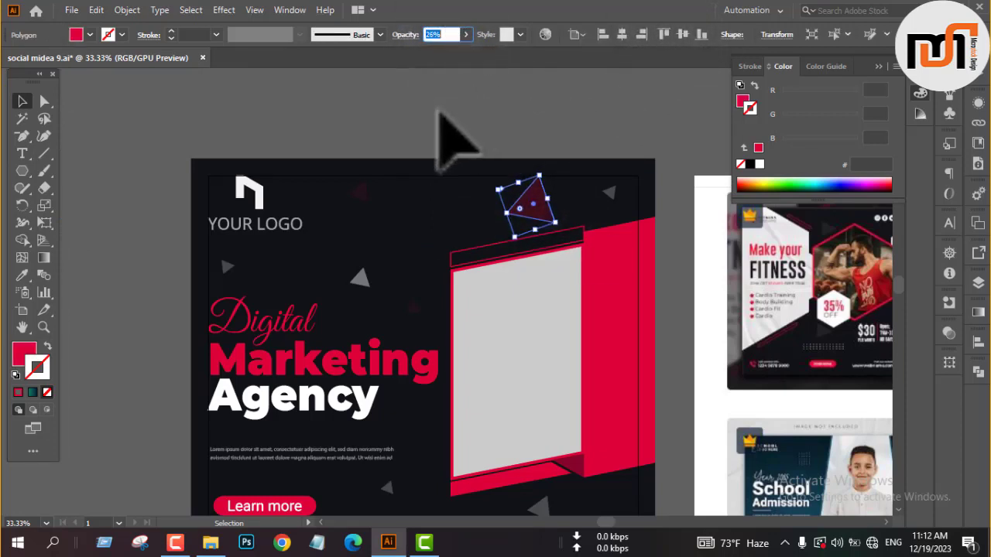
pyautogui.click(438, 110)
# Delete the two leftover white triangles below the post.
pyautogui.scroll(-1, 377, 106)
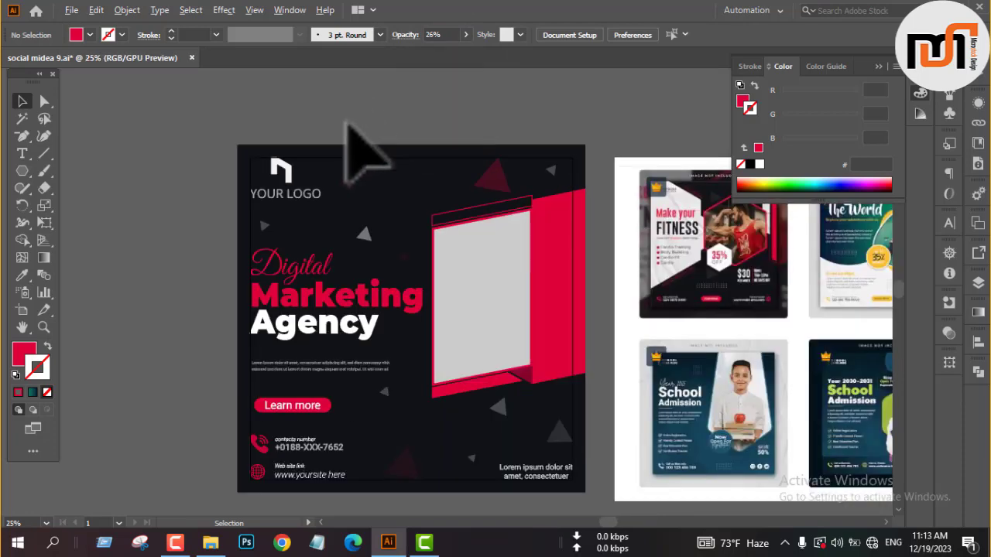
pyautogui.scroll(-1, 348, 124)
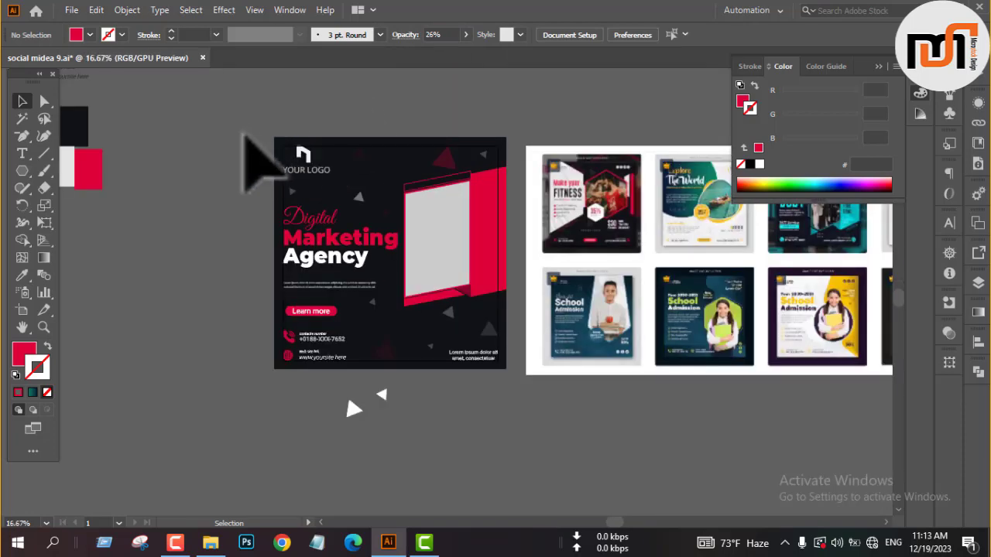
pyautogui.moveTo(304, 392); pyautogui.dragTo(415, 453)
pyautogui.press('Delete')
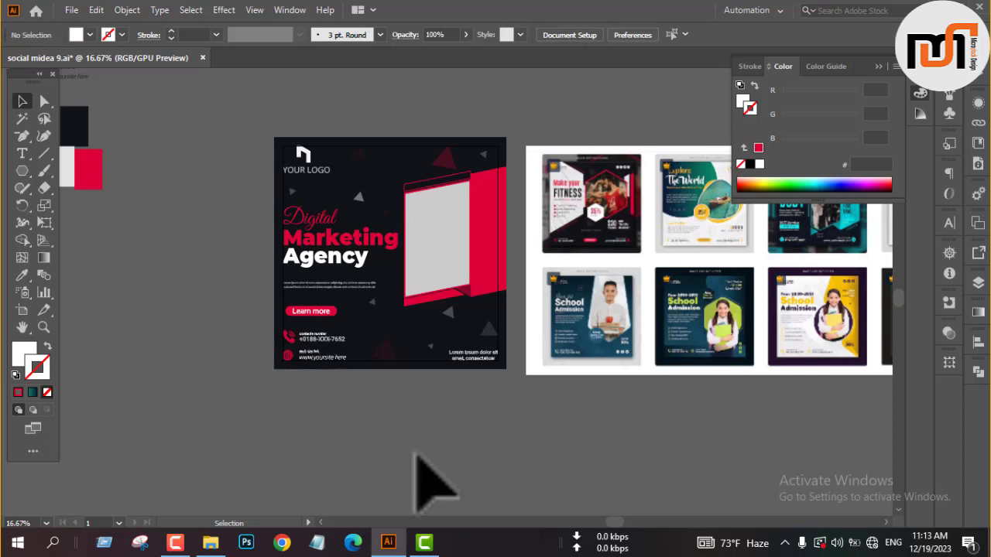
# Recolour the post's background with the colour sampled from the near-black swatch.
pyautogui.scroll(-1, 574, 433)
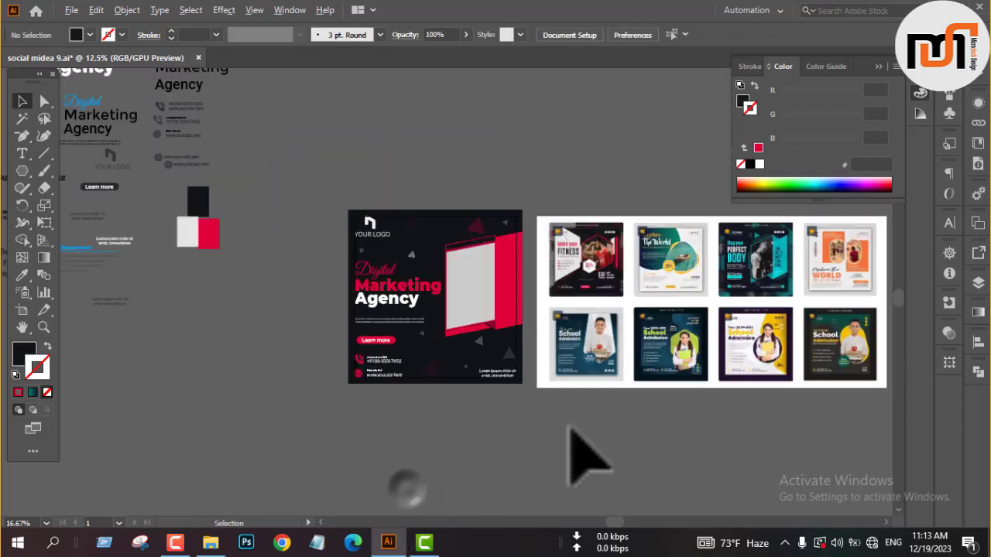
pyautogui.click(418, 240)
pyautogui.press('i')
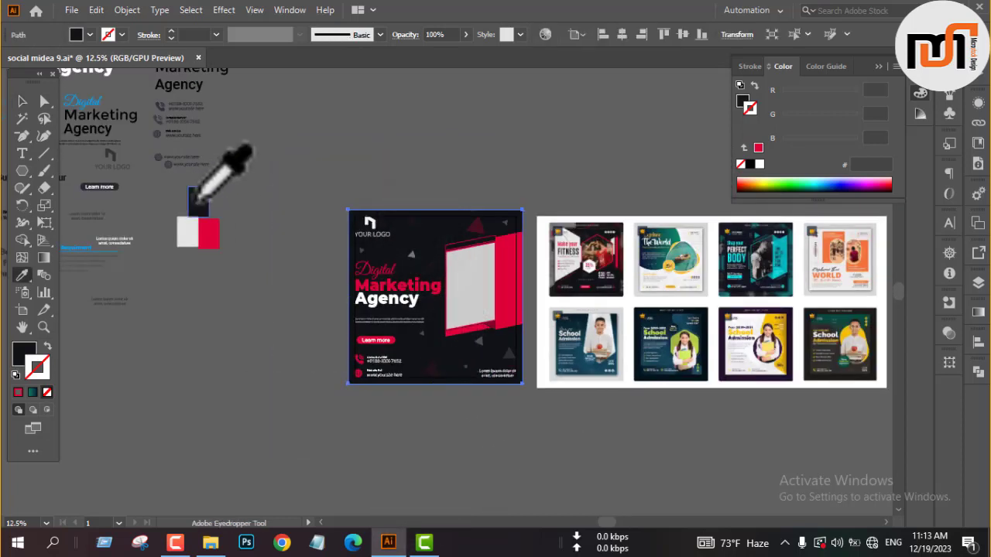
pyautogui.press('v')
pyautogui.click(275, 265)
# Move the complete post directly above the crimson-and-white agency post and display it in full-screen mode.
pyautogui.moveTo(326, 189); pyautogui.dragTo(528, 409)
pyautogui.scroll(-4, 535, 426)
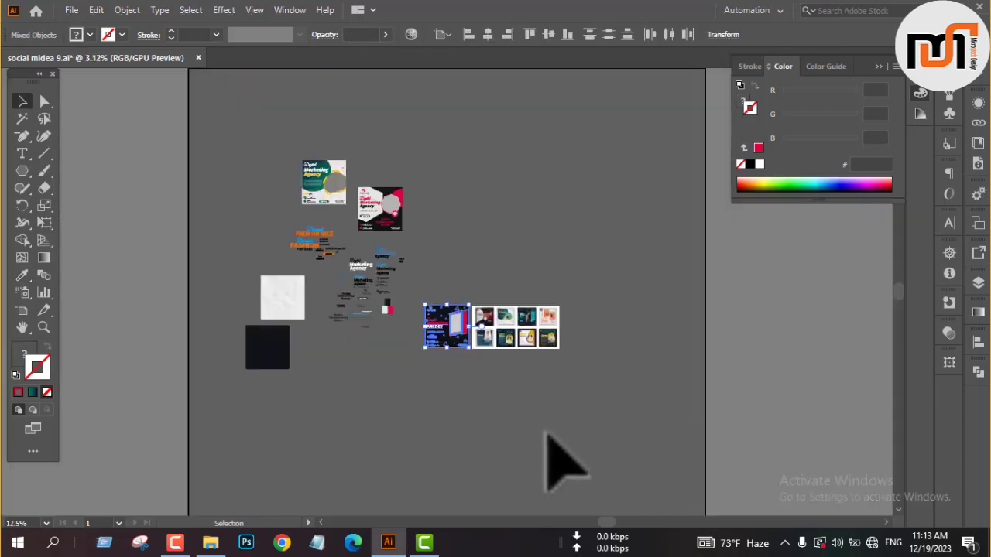
pyautogui.moveTo(445, 338); pyautogui.dragTo(378, 164)
pyautogui.click(458, 173)
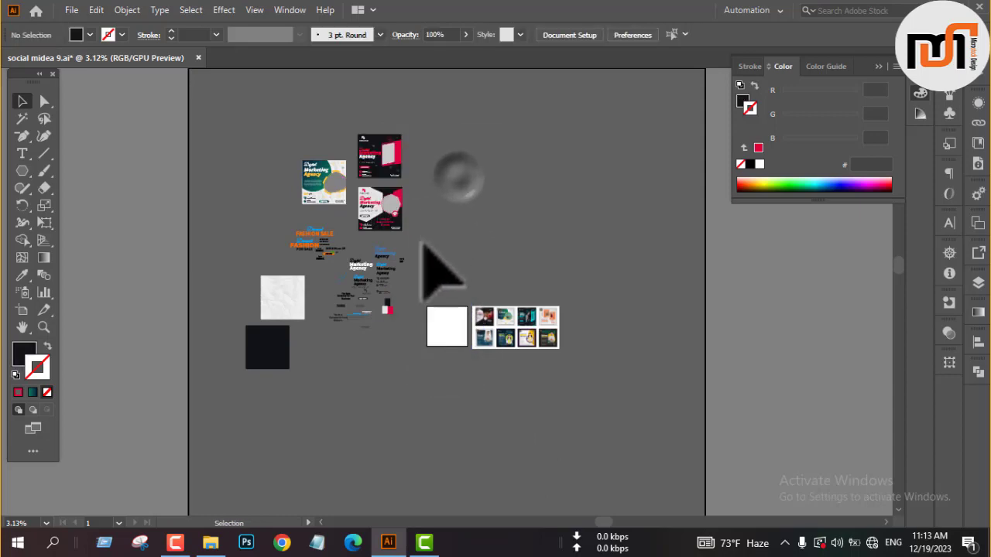
pyautogui.scroll(7, 360, 146)
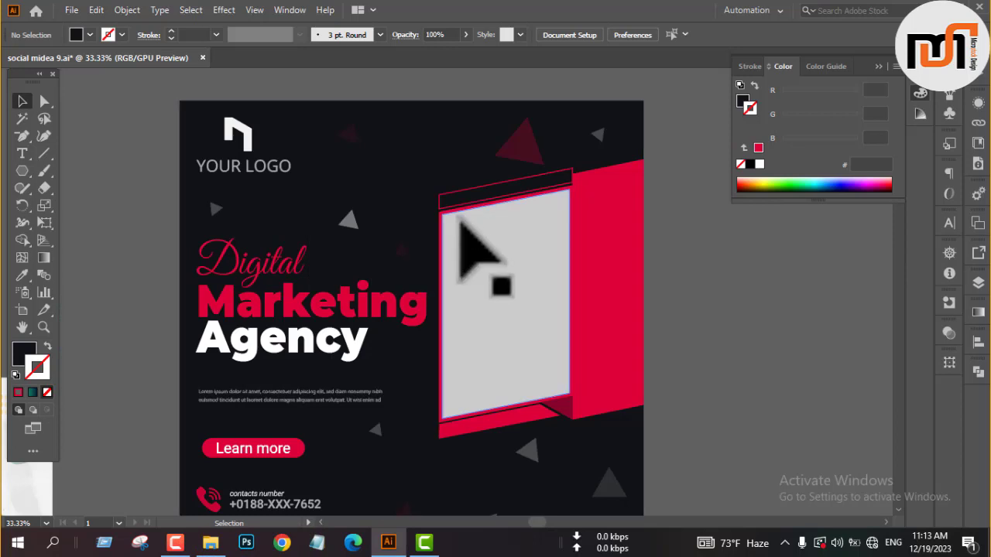
pyautogui.press('f')
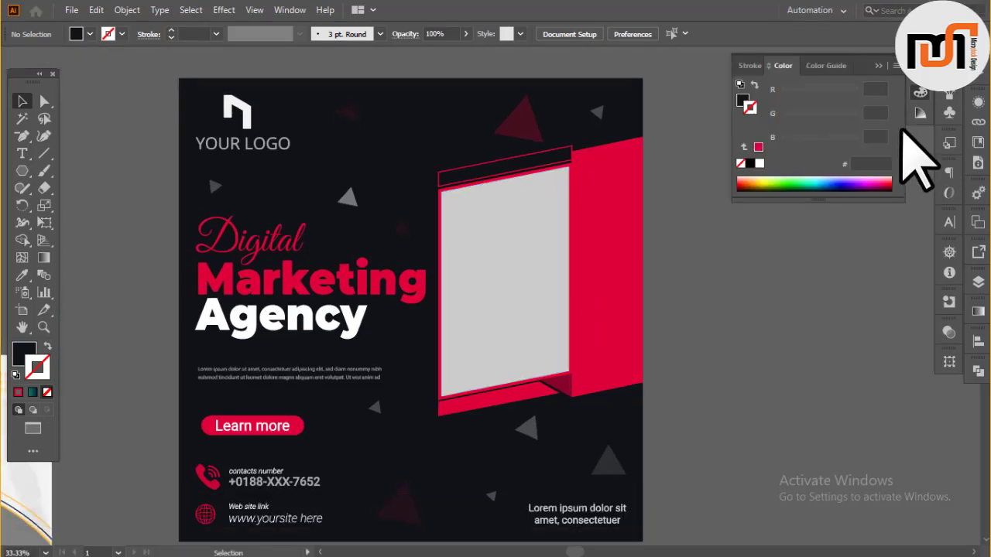